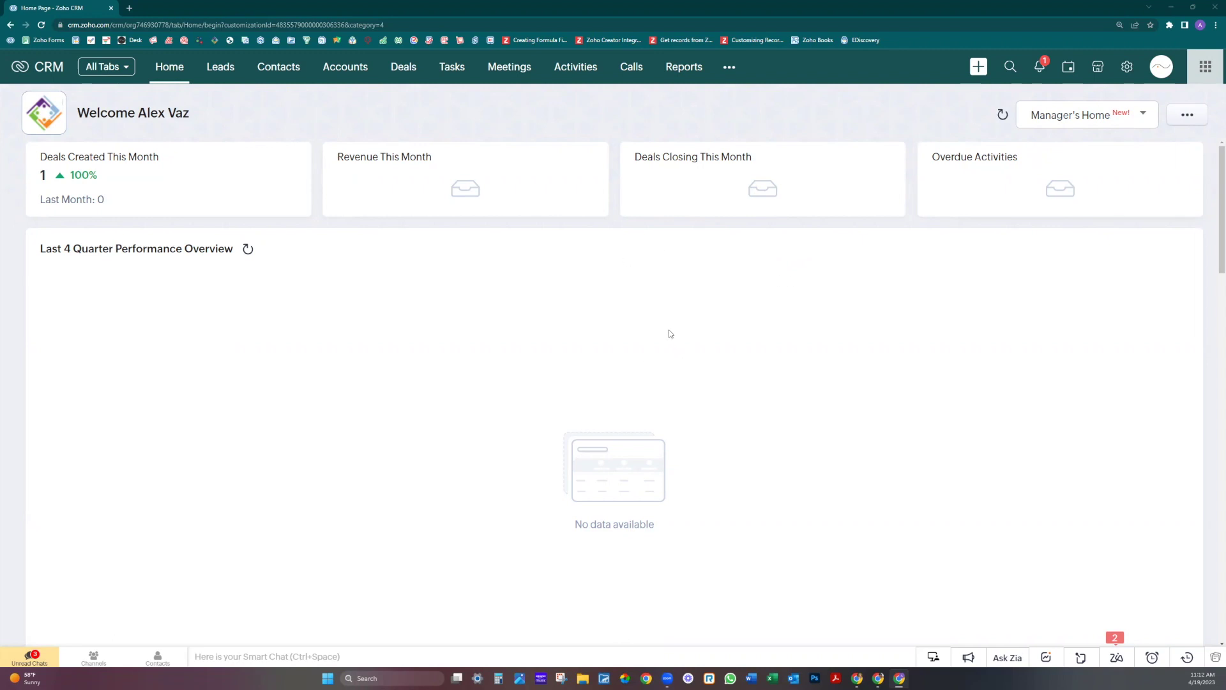
Reach Global Sets via Setup > Modules and Fields and open the Industry set
left_click(1126, 67)
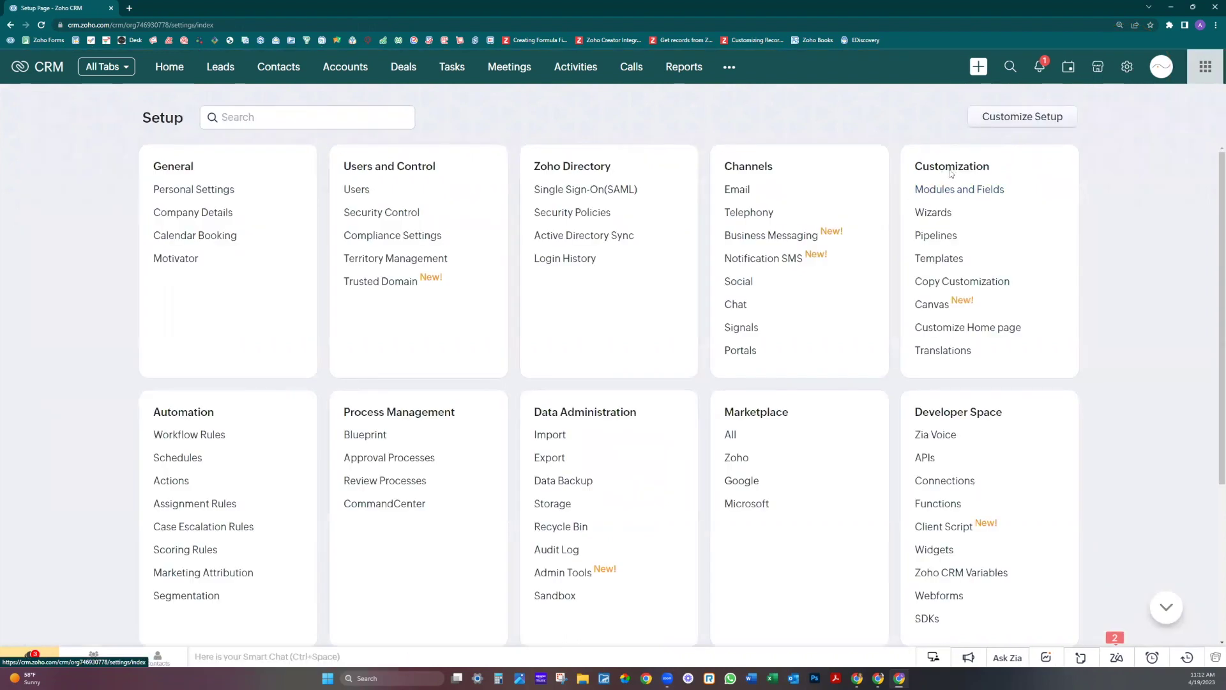
left_click(941, 196)
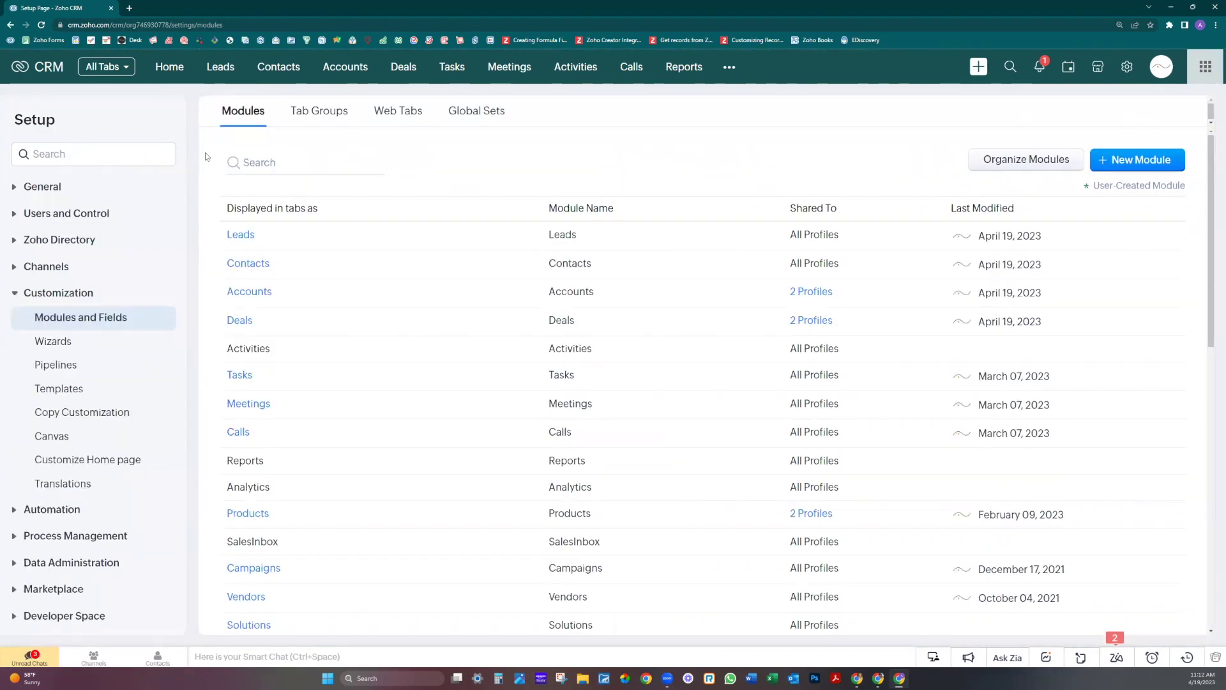
left_click(484, 116)
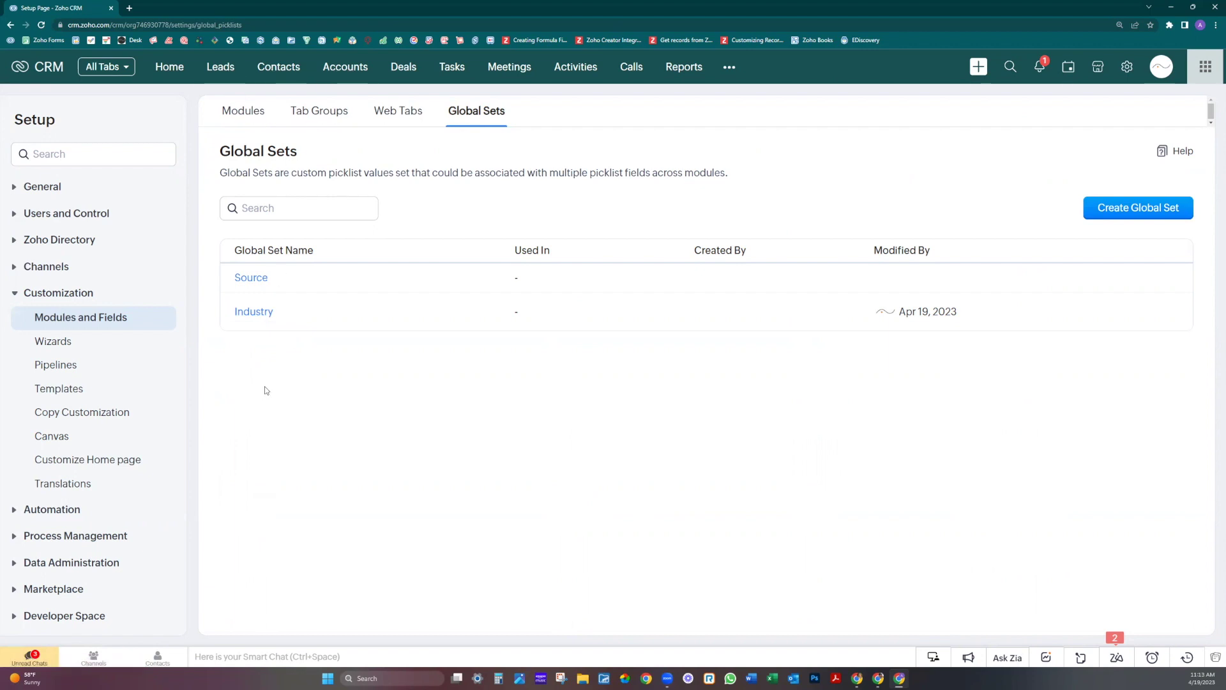
left_click(258, 314)
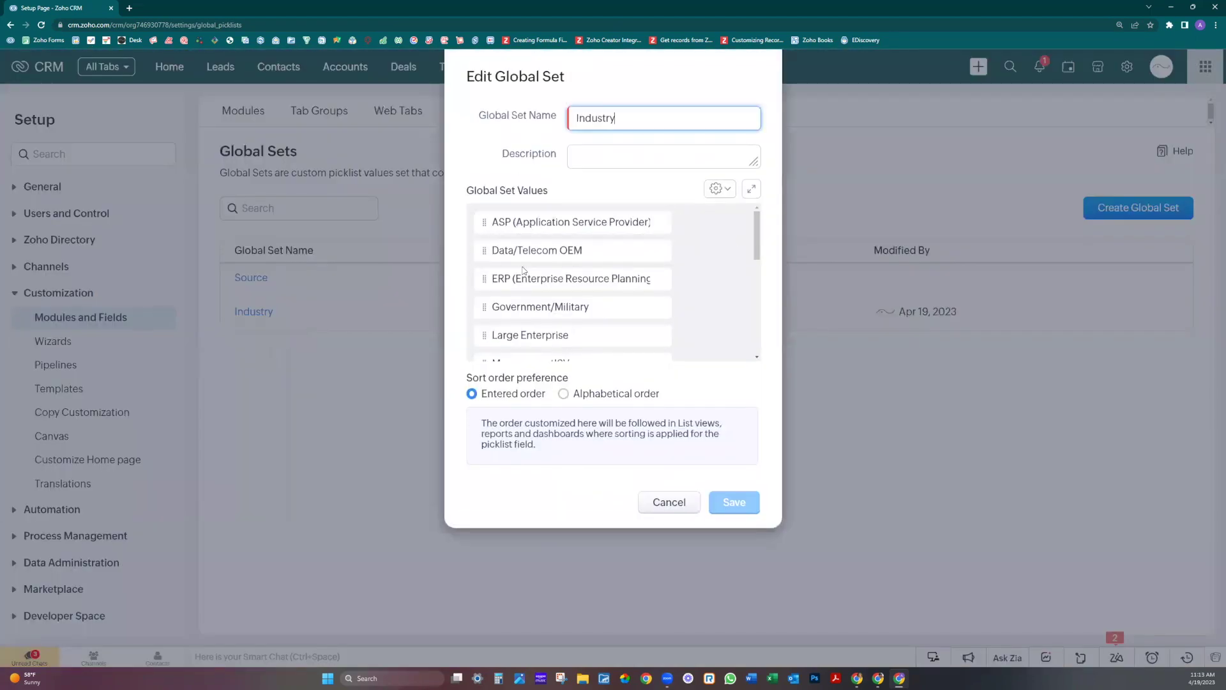
scroll(522, 271, "down", 5)
scroll(527, 271, "down", 3)
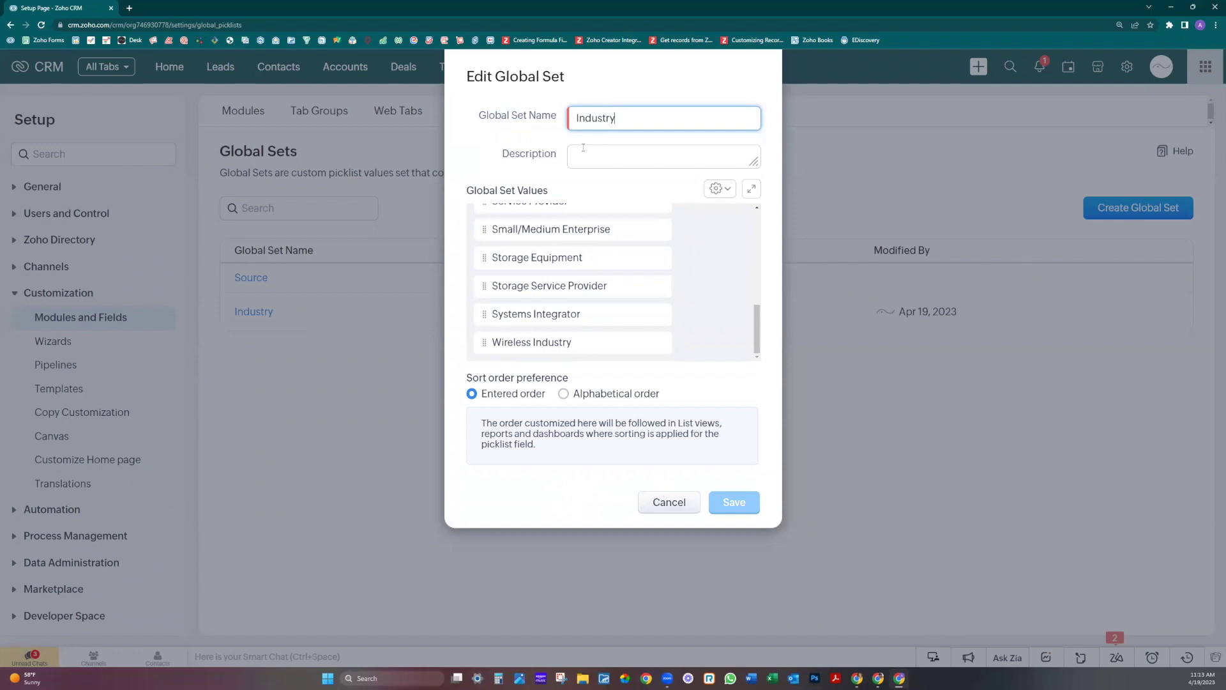
left_click(655, 505)
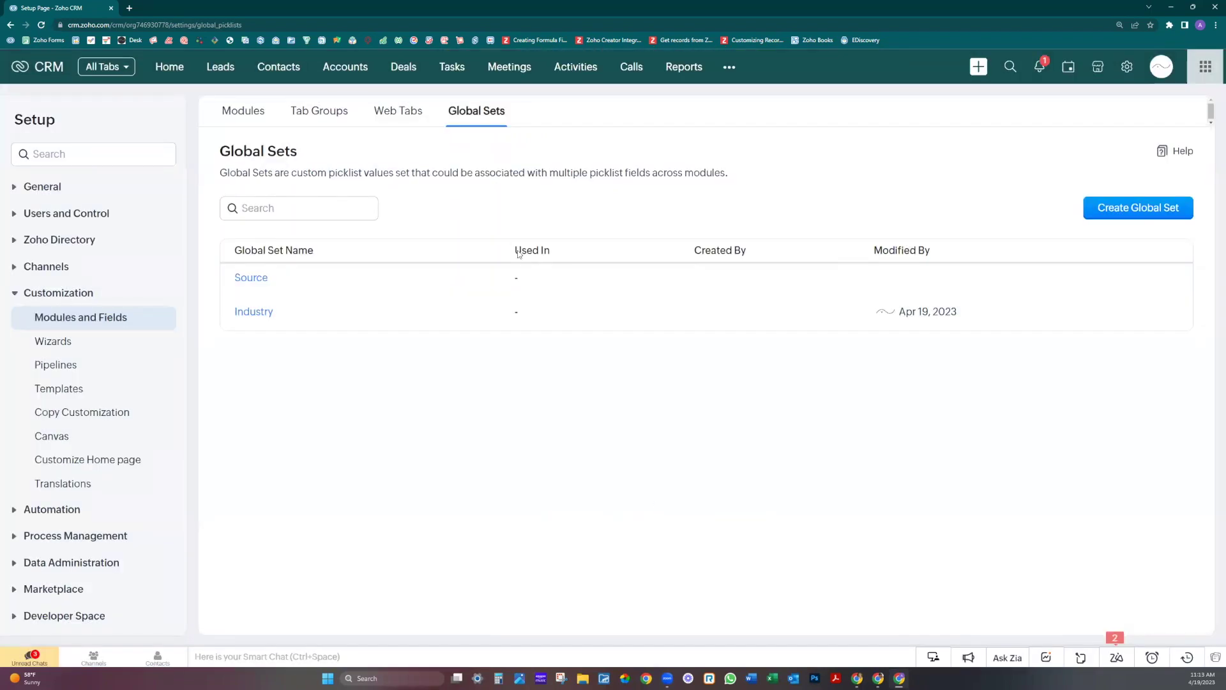
left_click_drag(518, 252, 553, 253)
left_click(1127, 67, "ctrl")
In the second tab, go to Modules and Fields > Accounts and open its Standard layout
left_click(159, 10)
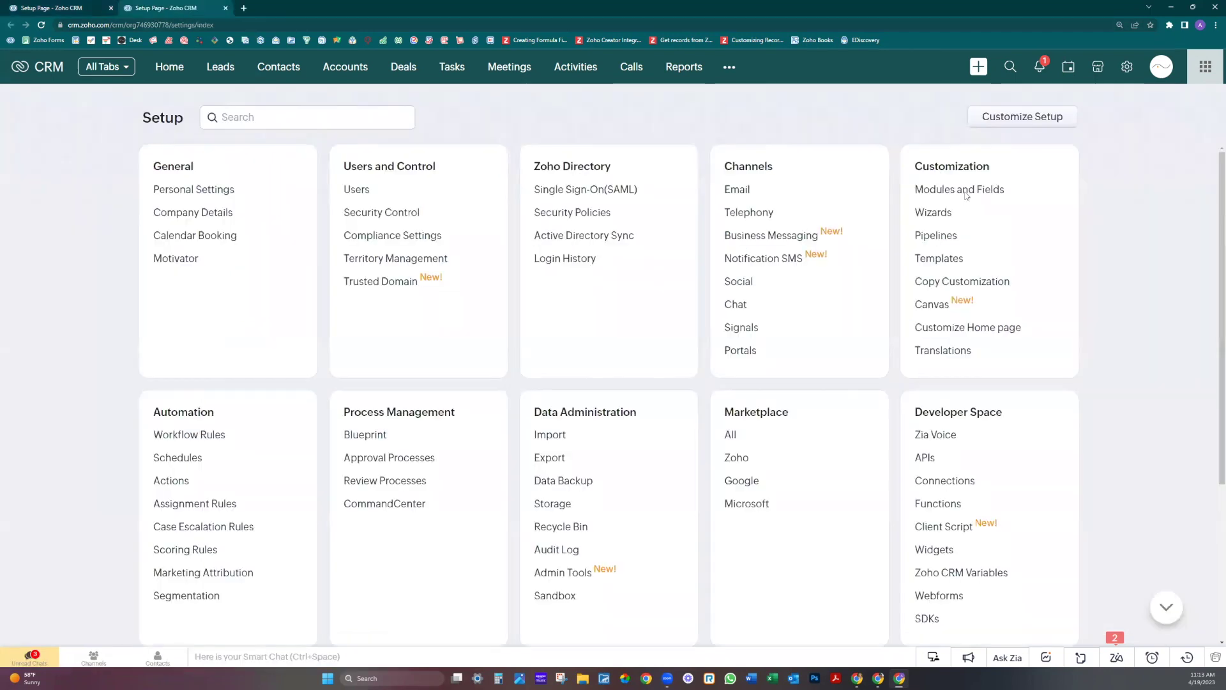
left_click(963, 191)
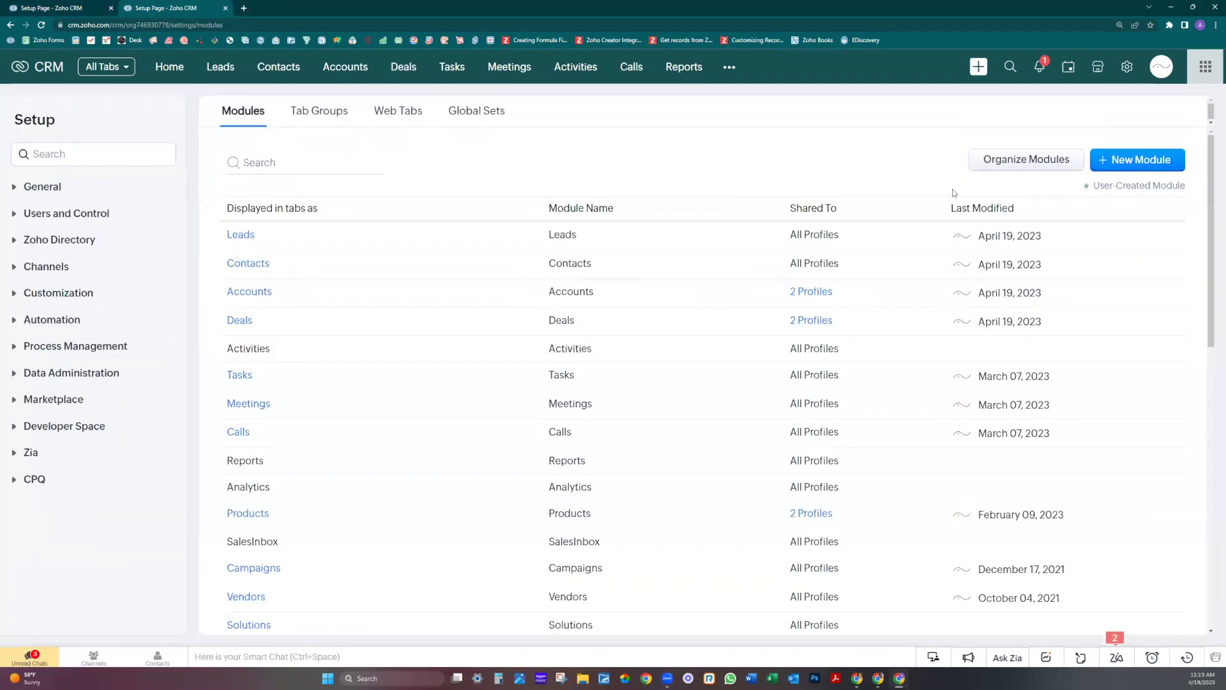
mouse_move(249, 292)
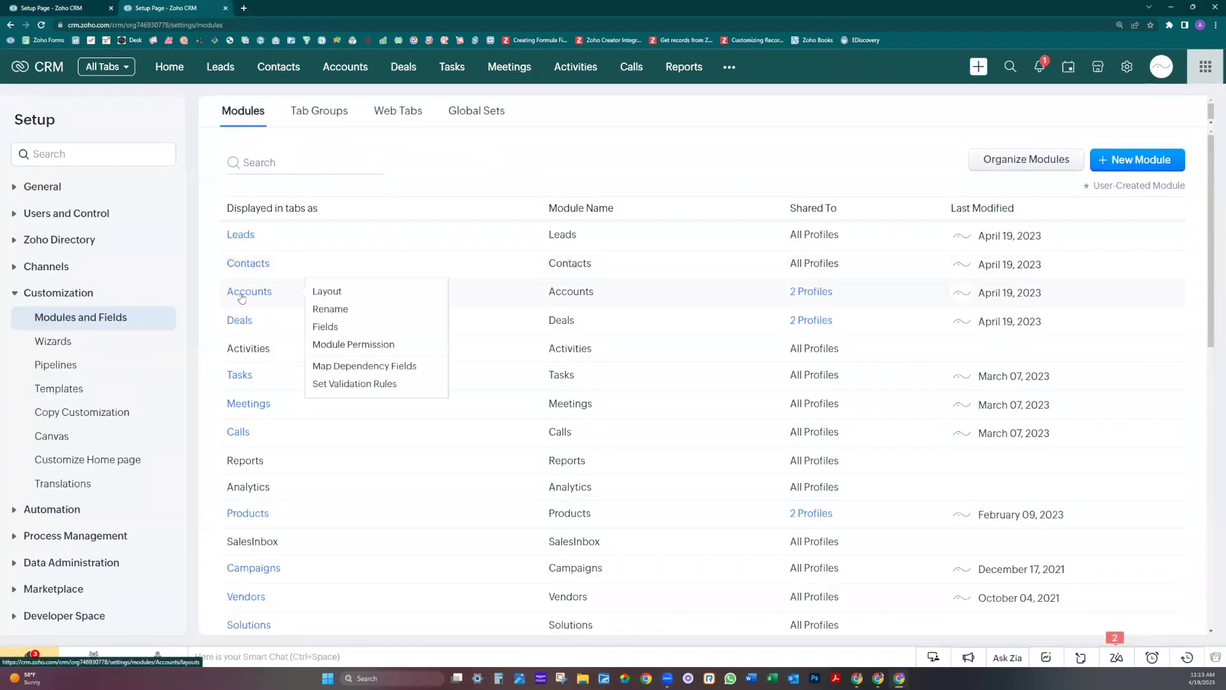
left_click(242, 295)
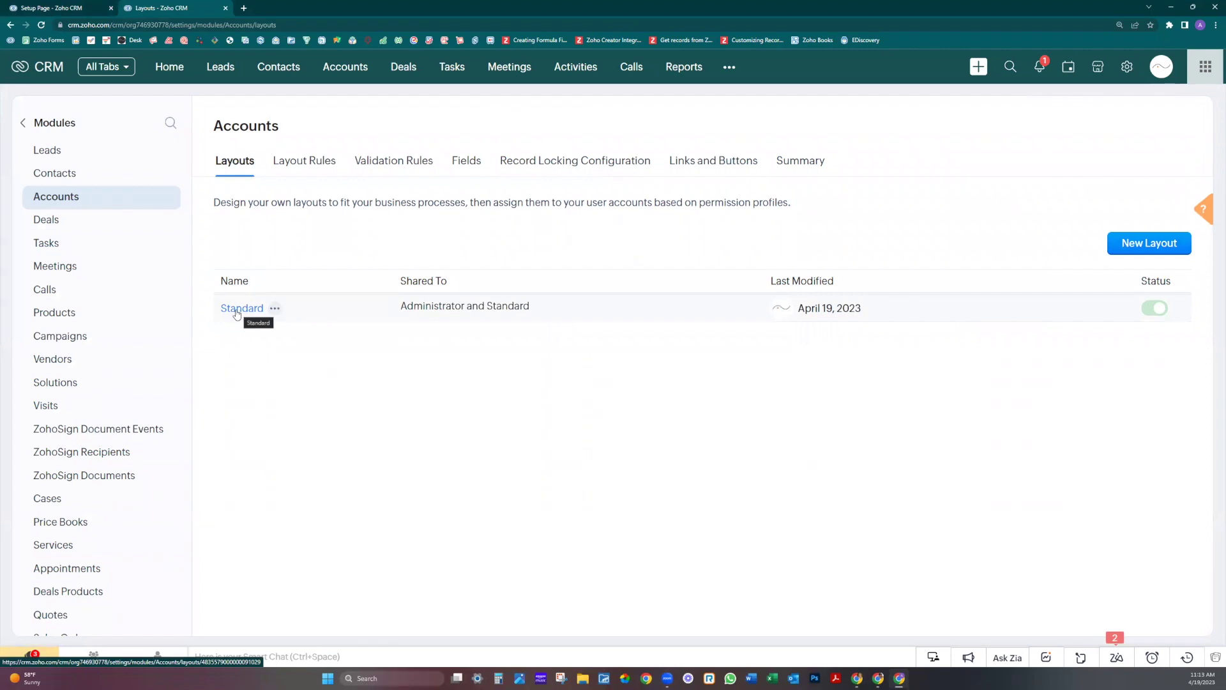
left_click(236, 311)
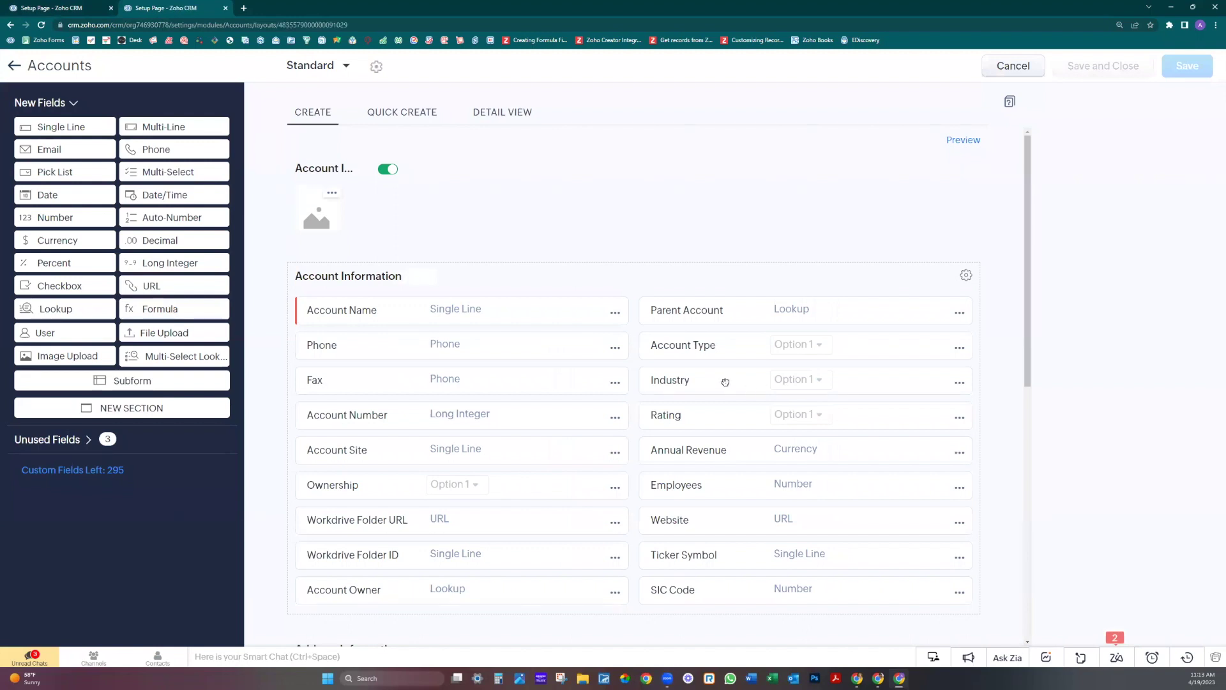
Start editing the Industry field's properties and view the Industry global set alongside
left_click(960, 384)
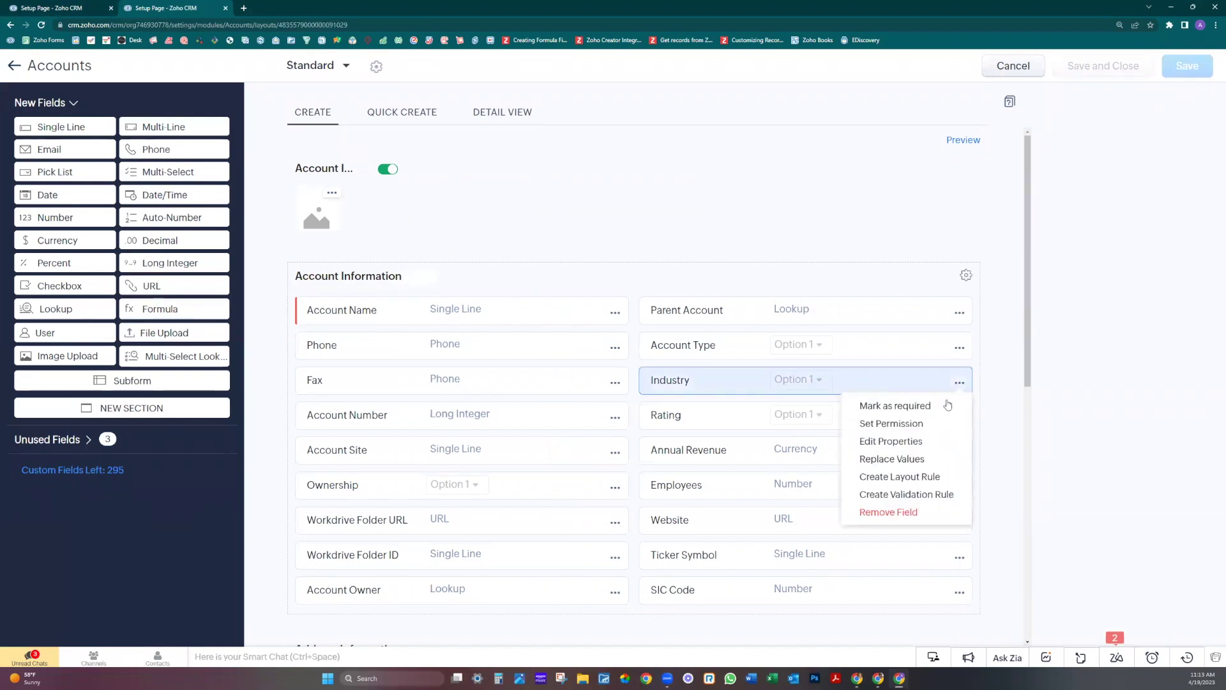
left_click(893, 443)
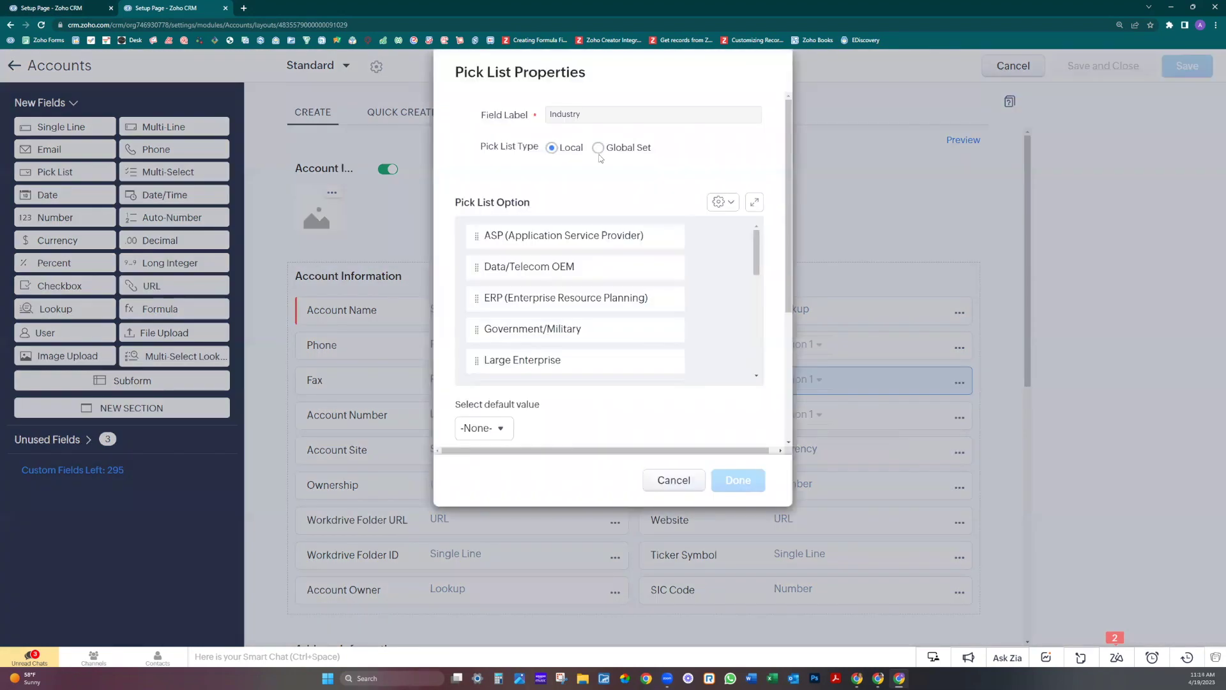
scroll(530, 265, "down", 10)
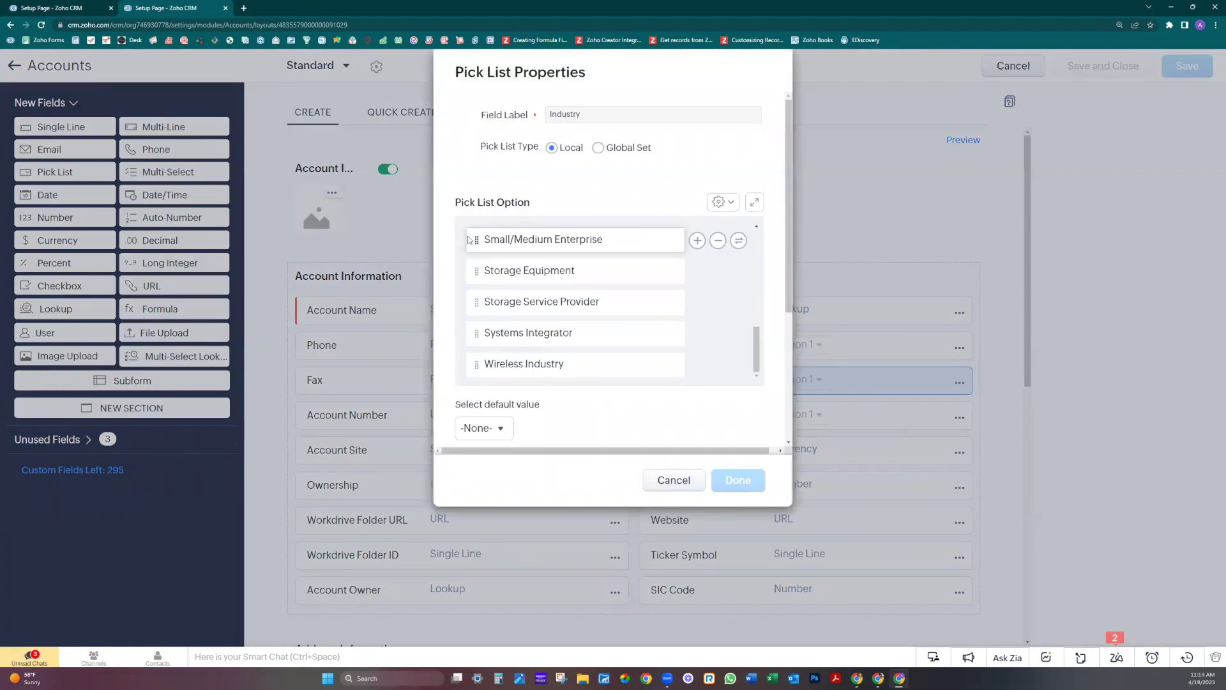
left_click(68, 7)
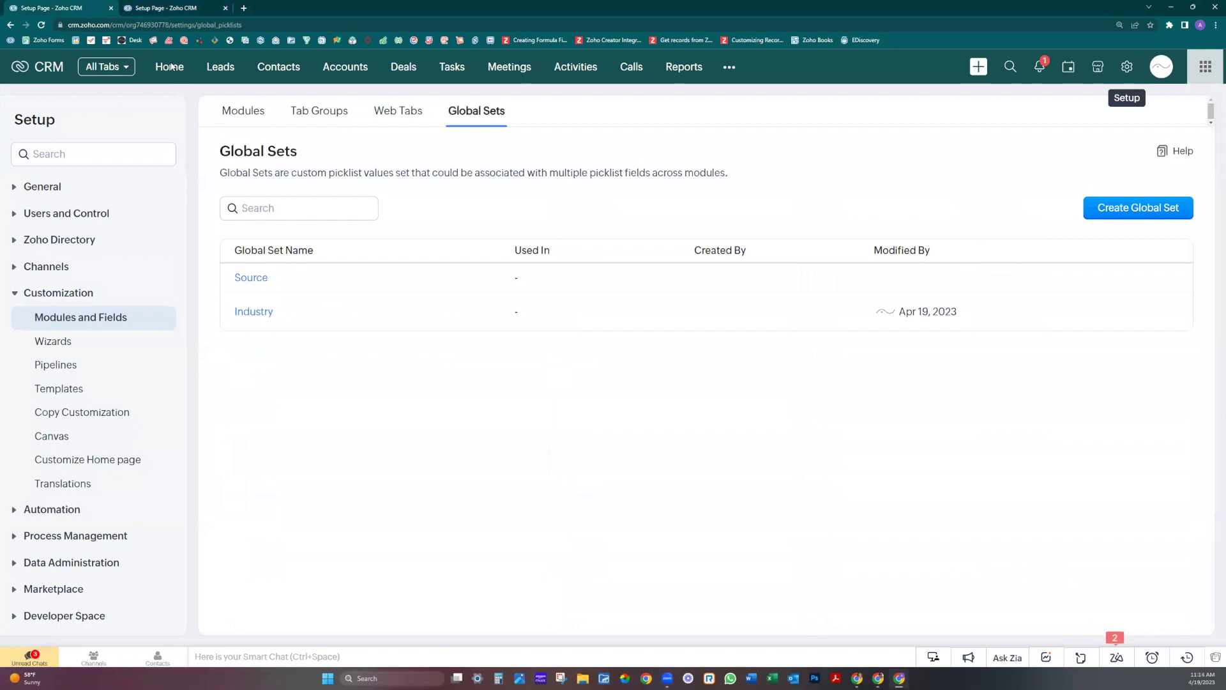
left_click(253, 312)
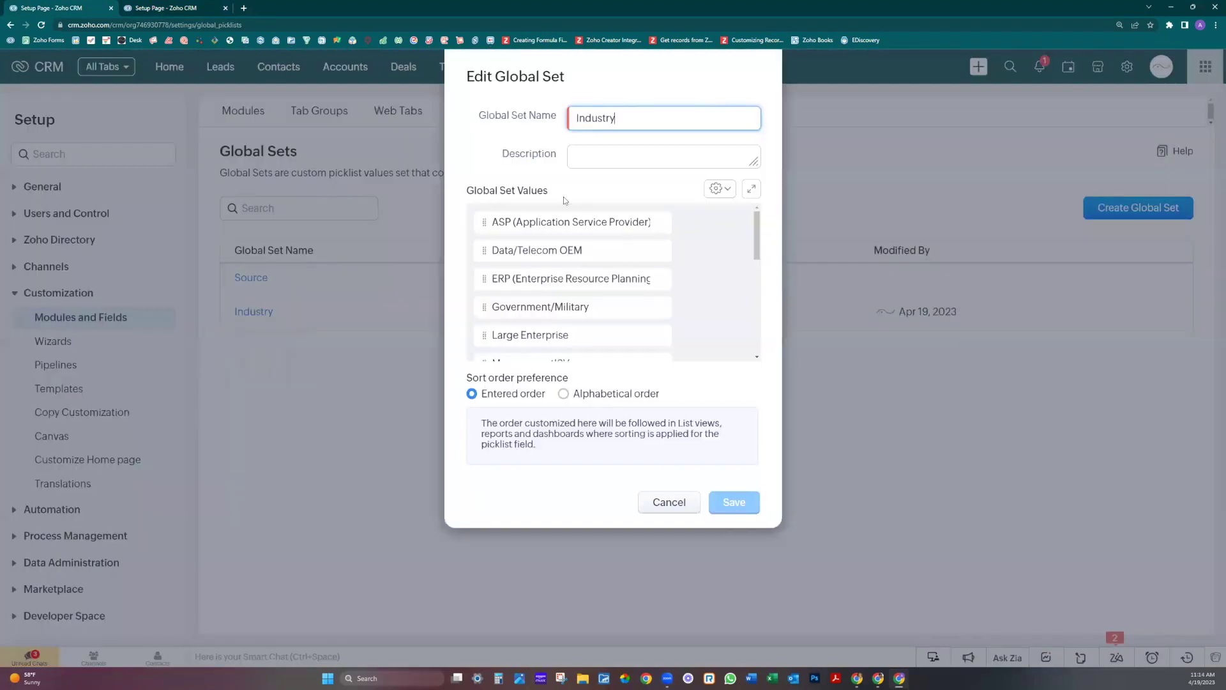
scroll(498, 221, "down", 10)
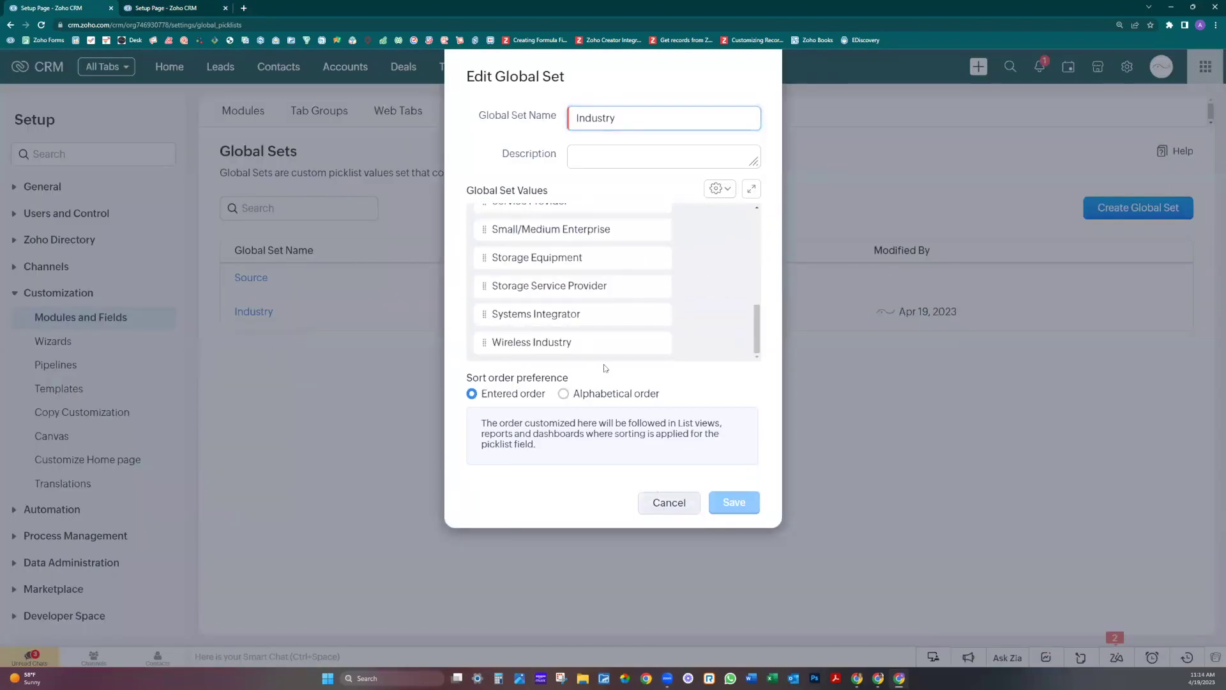
Leave the Industry set unchanged and return to the Industry field's picklist type choice
left_click(669, 502)
left_click(177, 11)
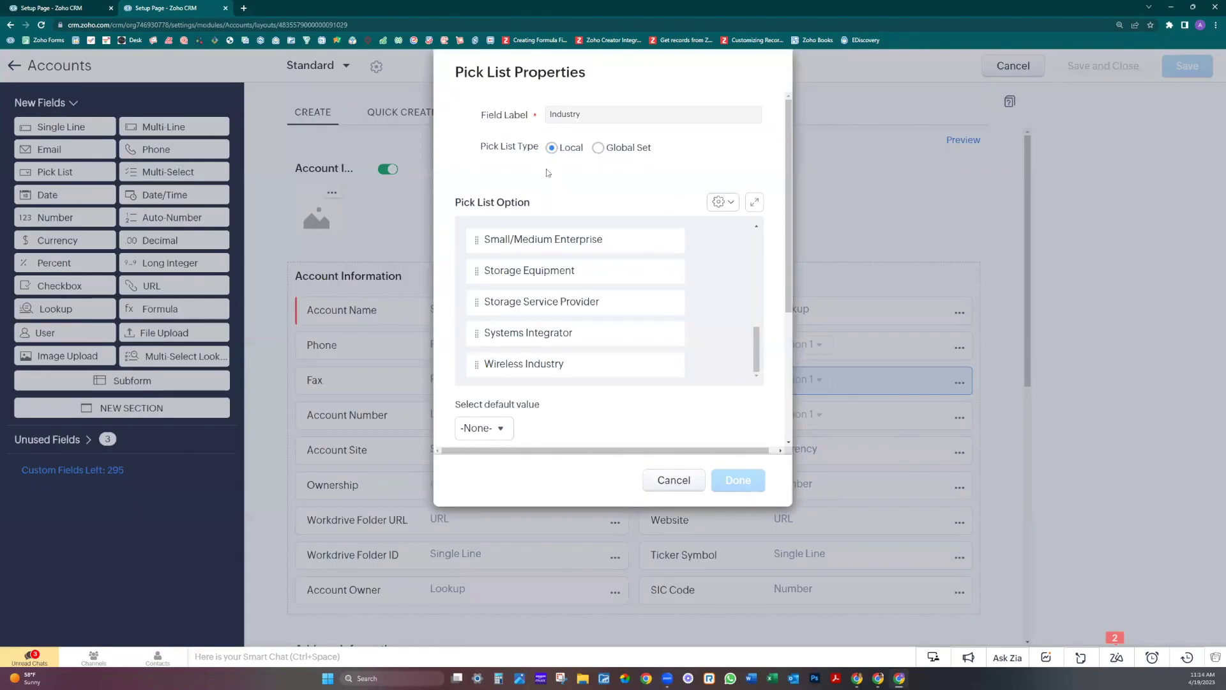
left_click_drag(473, 146, 656, 149)
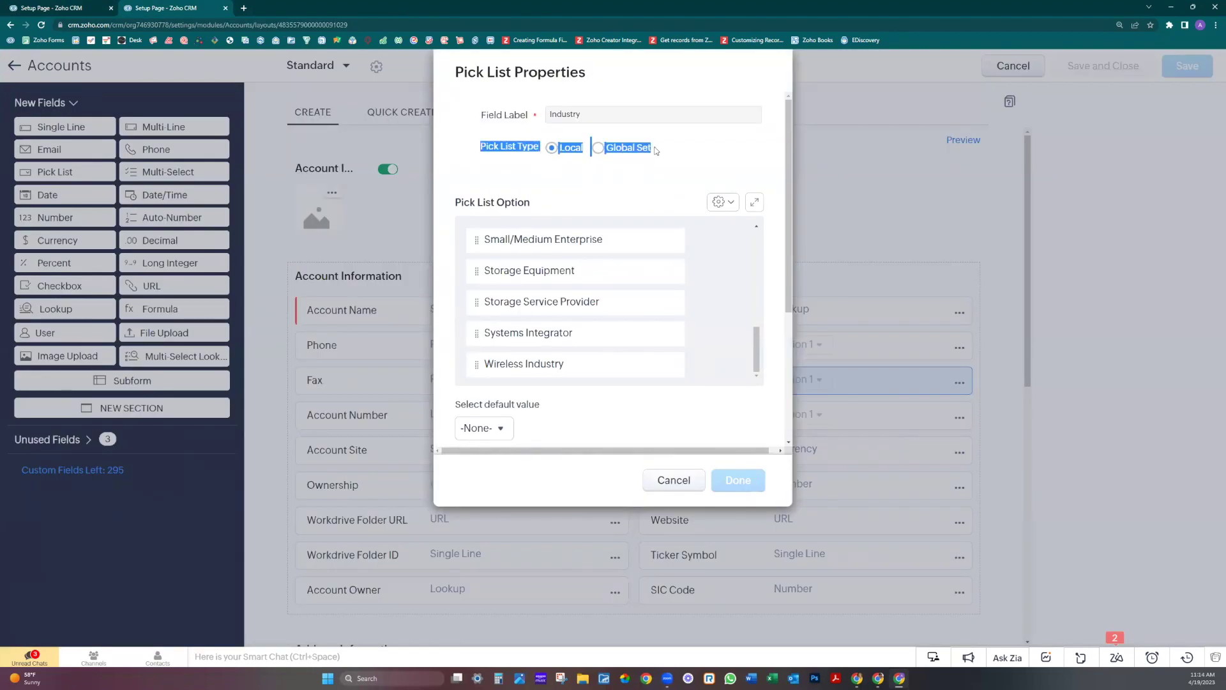
left_click(538, 166)
mouse_move(575, 238)
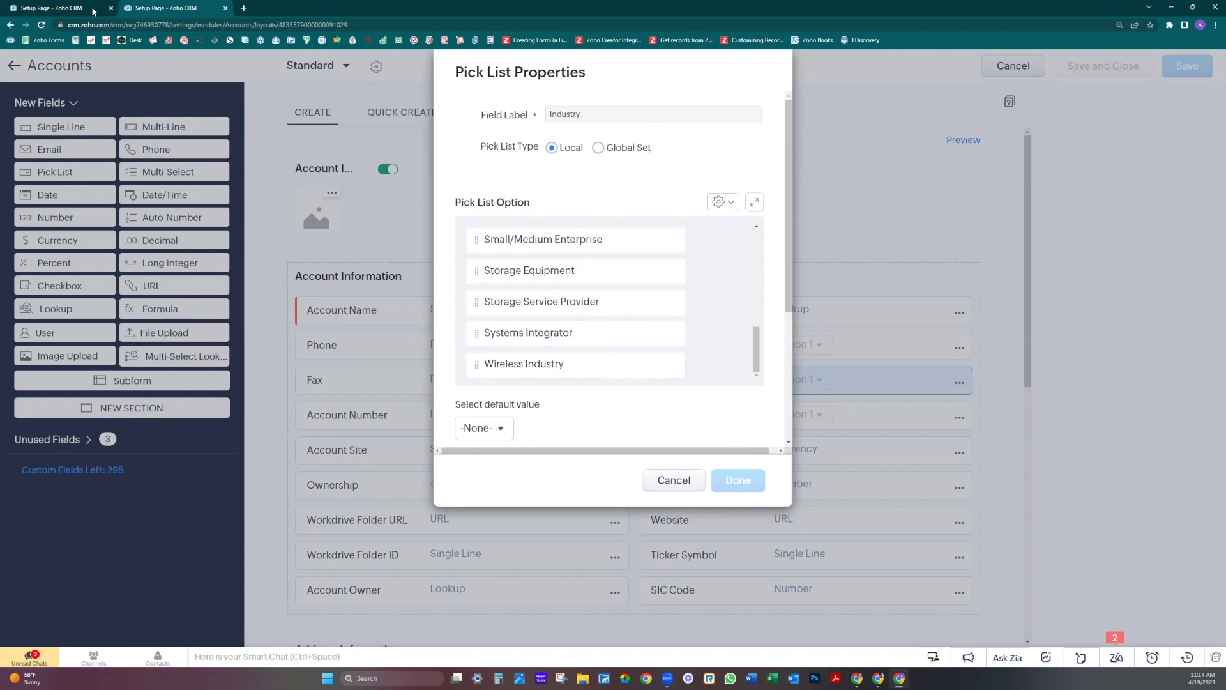
Set the Industry picklist to the Industry global set, save the Accounts layout and go back
left_click(598, 148)
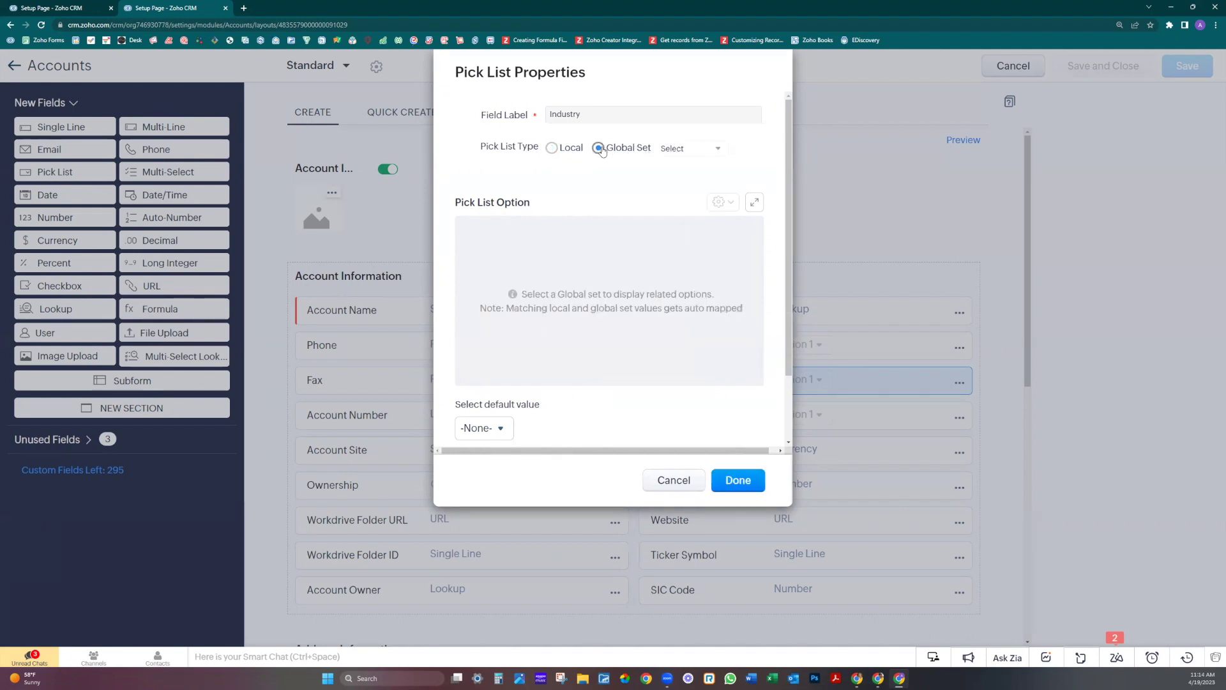
left_click(711, 149)
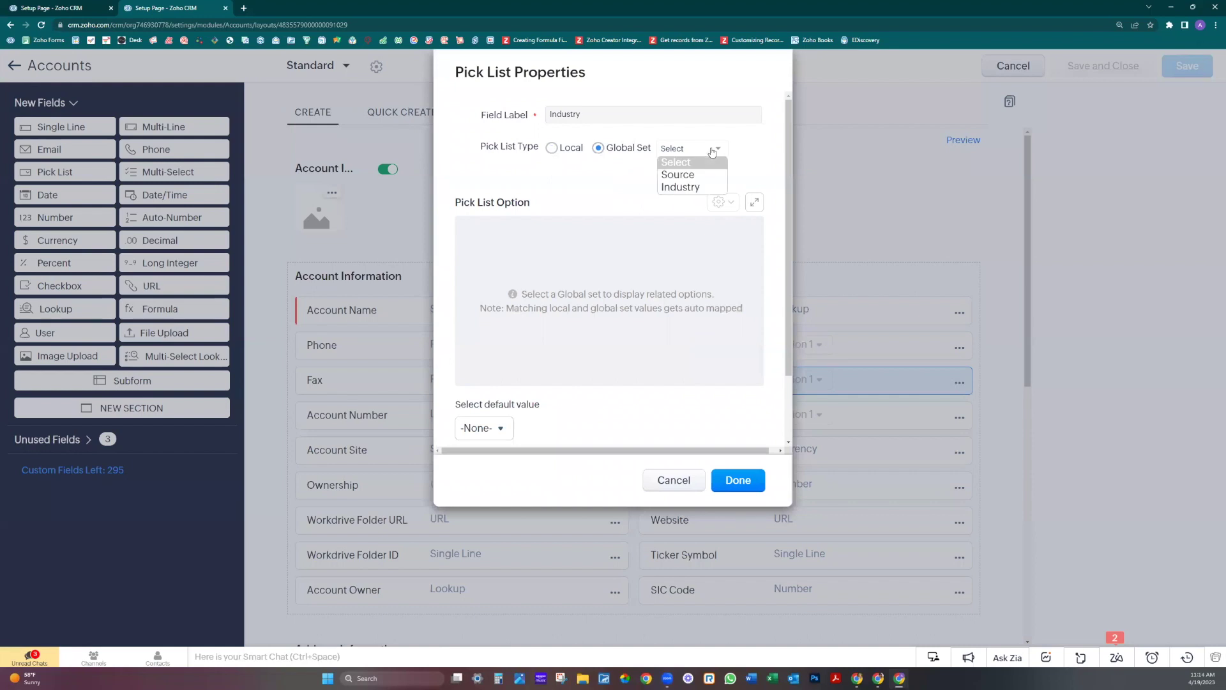
left_click(683, 188)
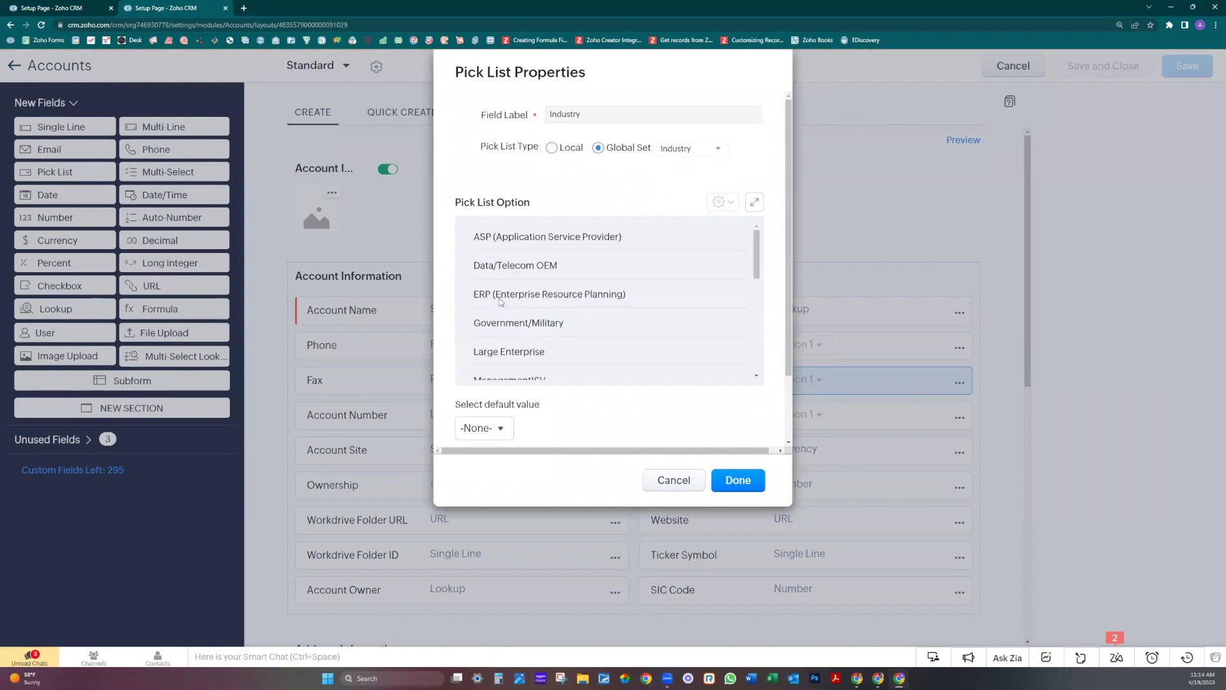
scroll(499, 300, "down", 3)
scroll(499, 298, "down", 1)
scroll(497, 279, "up", 2)
scroll(496, 250, "up", 2)
left_click(739, 481)
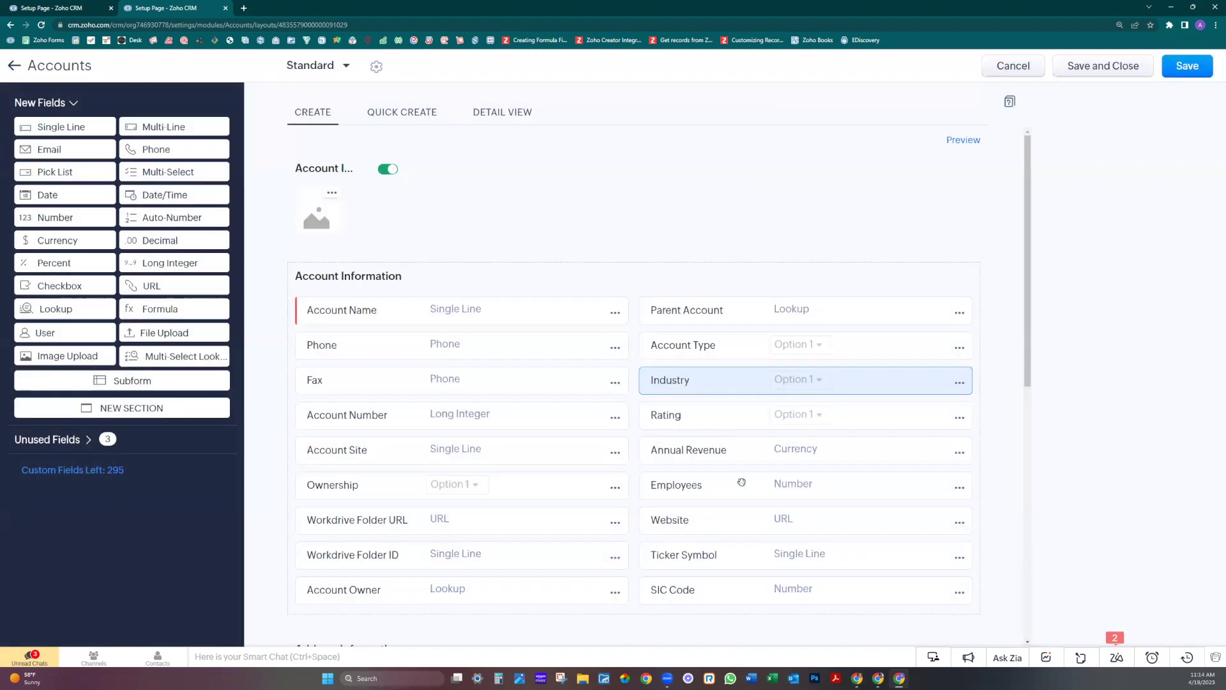
left_click(1189, 67)
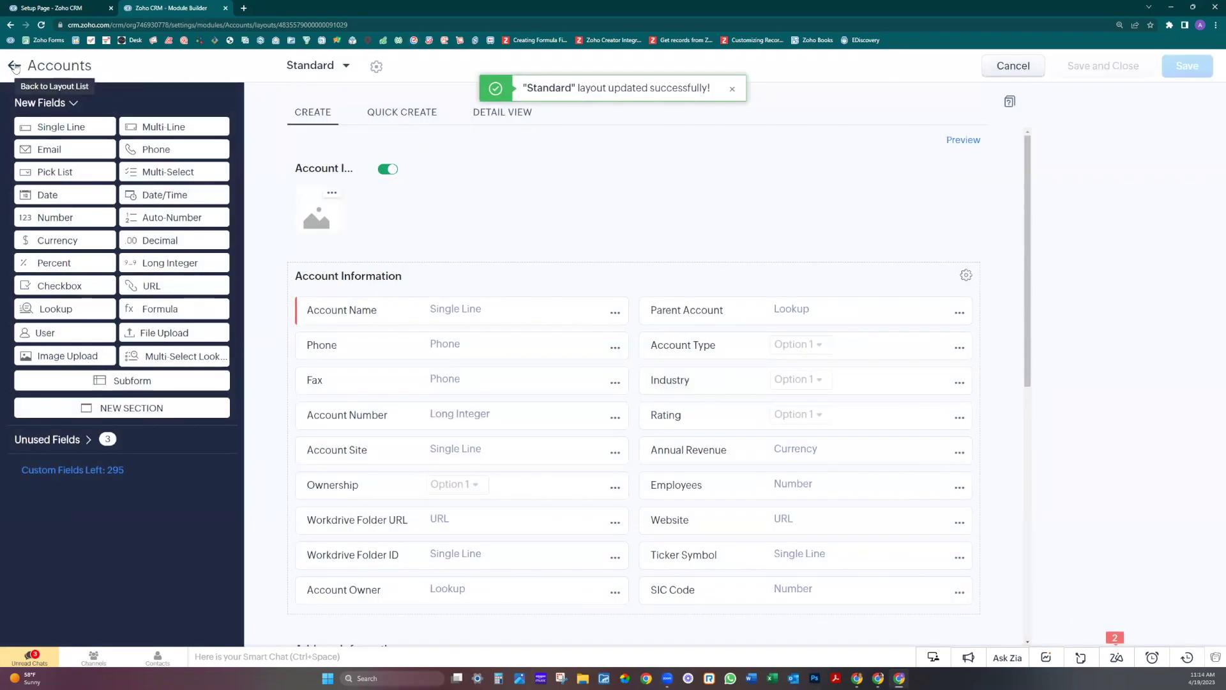
left_click(13, 67)
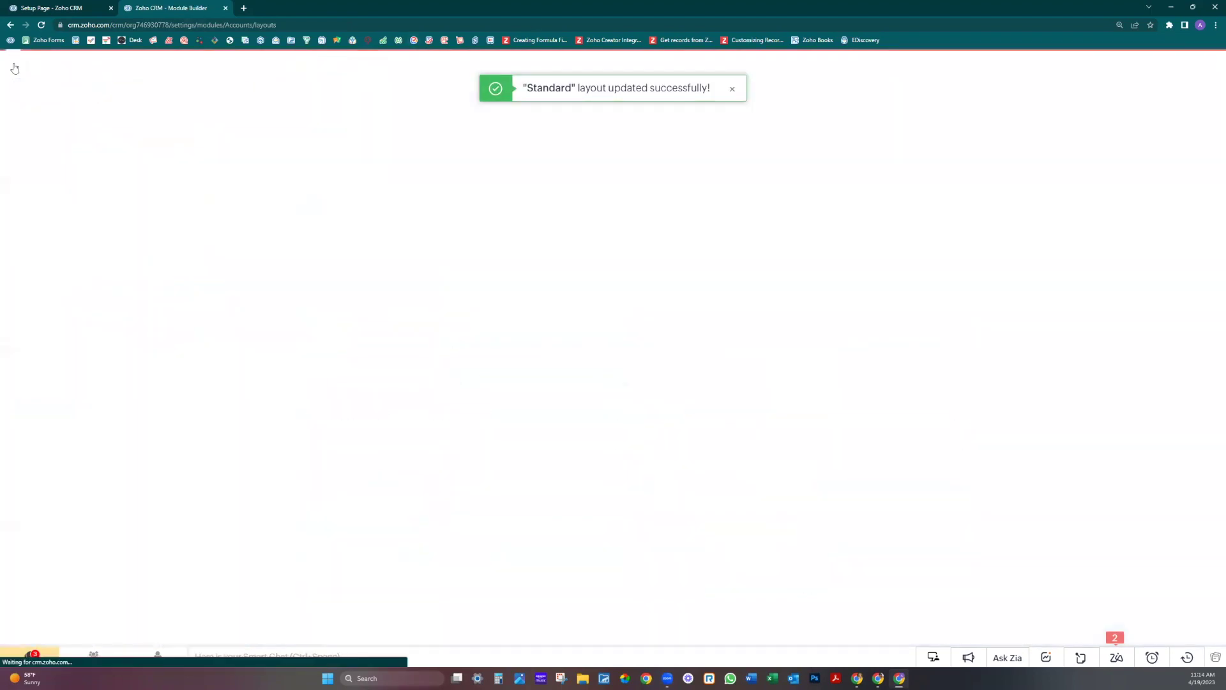
Open the Leads Standard layout and the Industry field's picklist properties
left_click(52, 157)
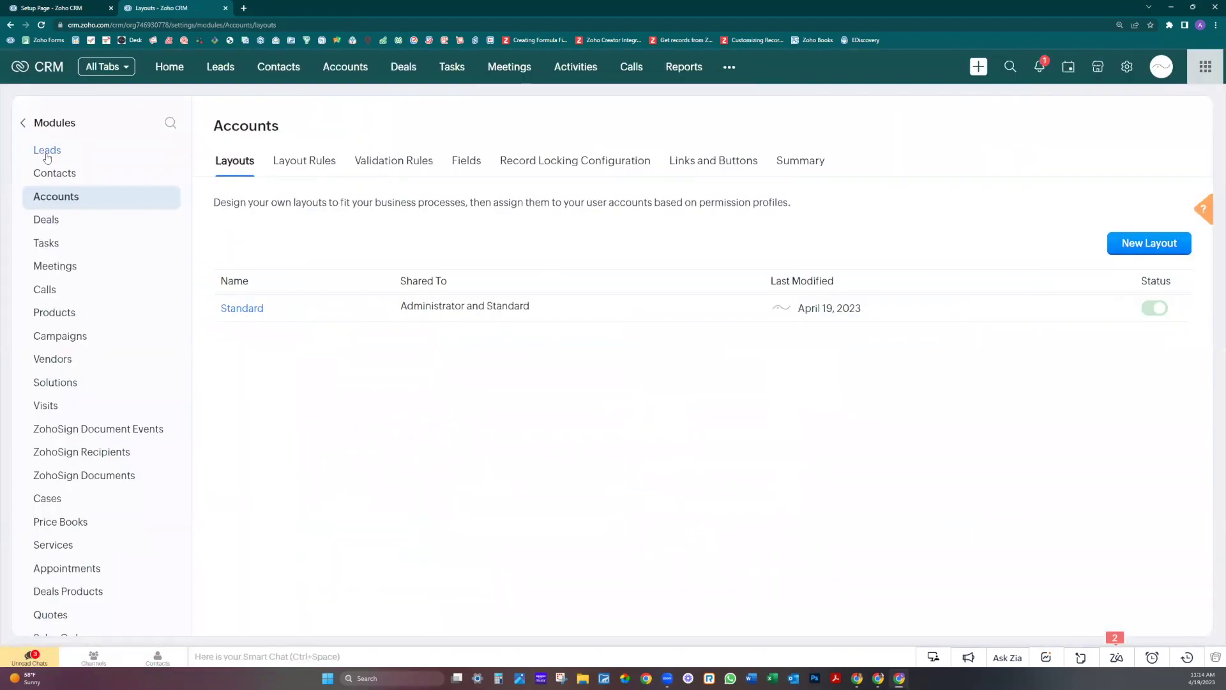
left_click(242, 310)
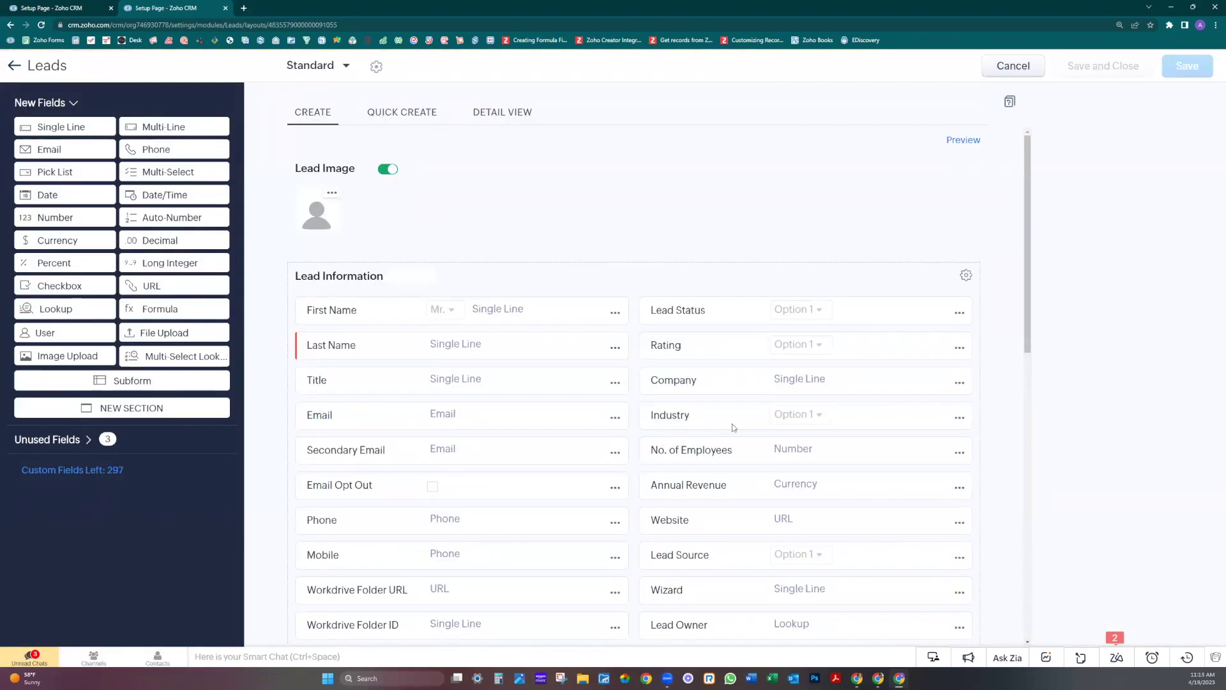
left_click(962, 418)
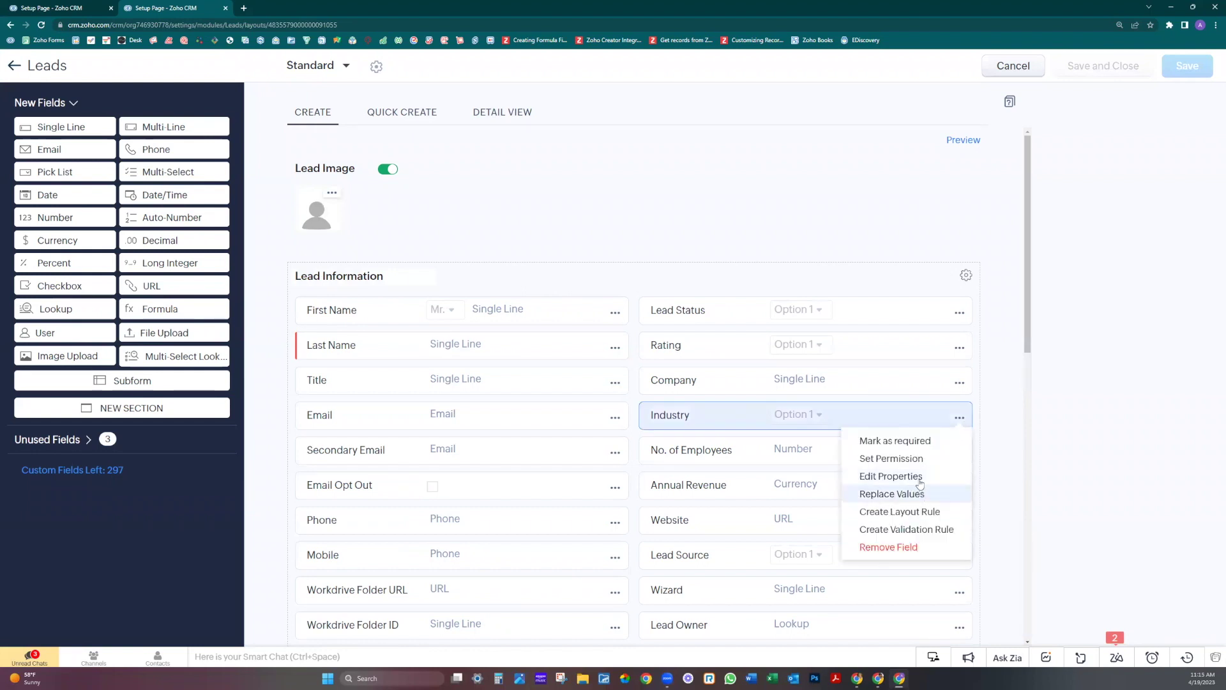
left_click(918, 477)
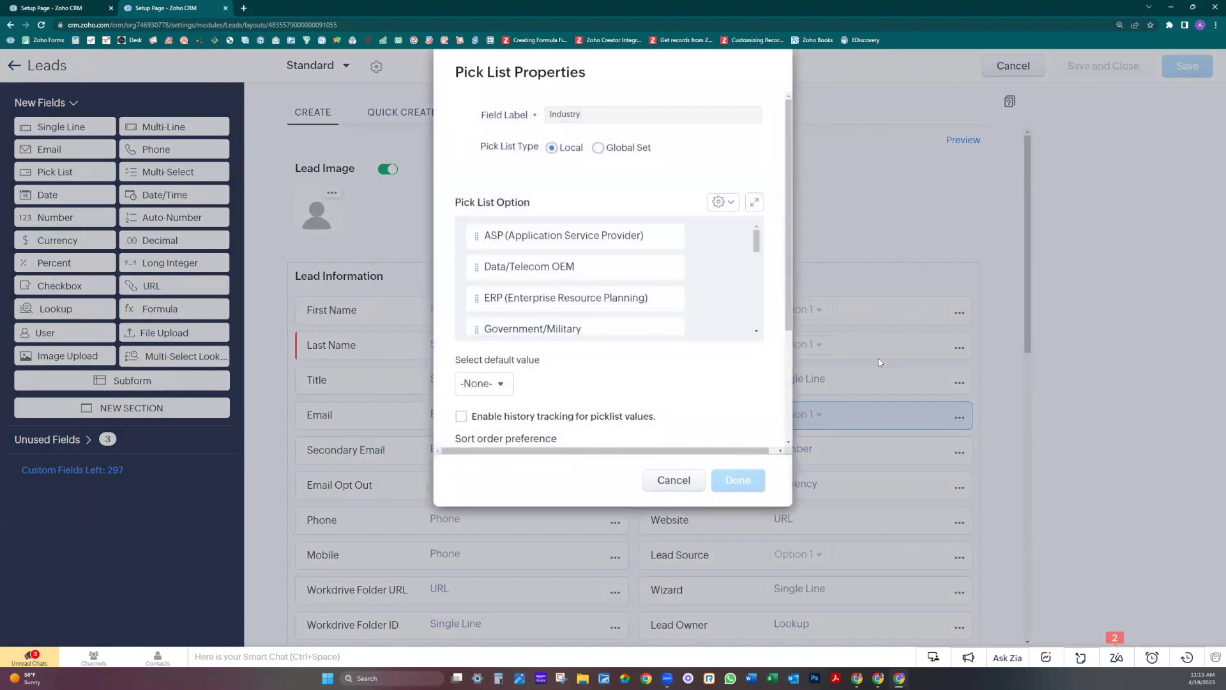
Link Industry to the Industry global set, save the Leads layout and return to the list
left_click(598, 148)
left_click(688, 152)
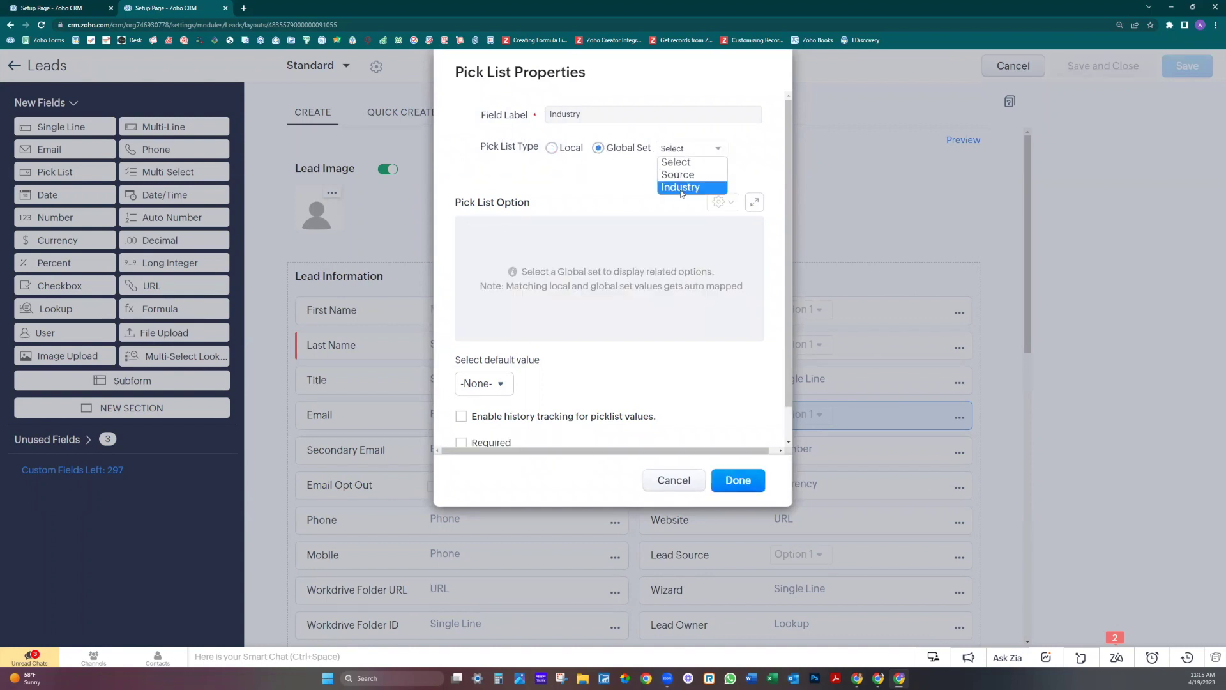
left_click(683, 186)
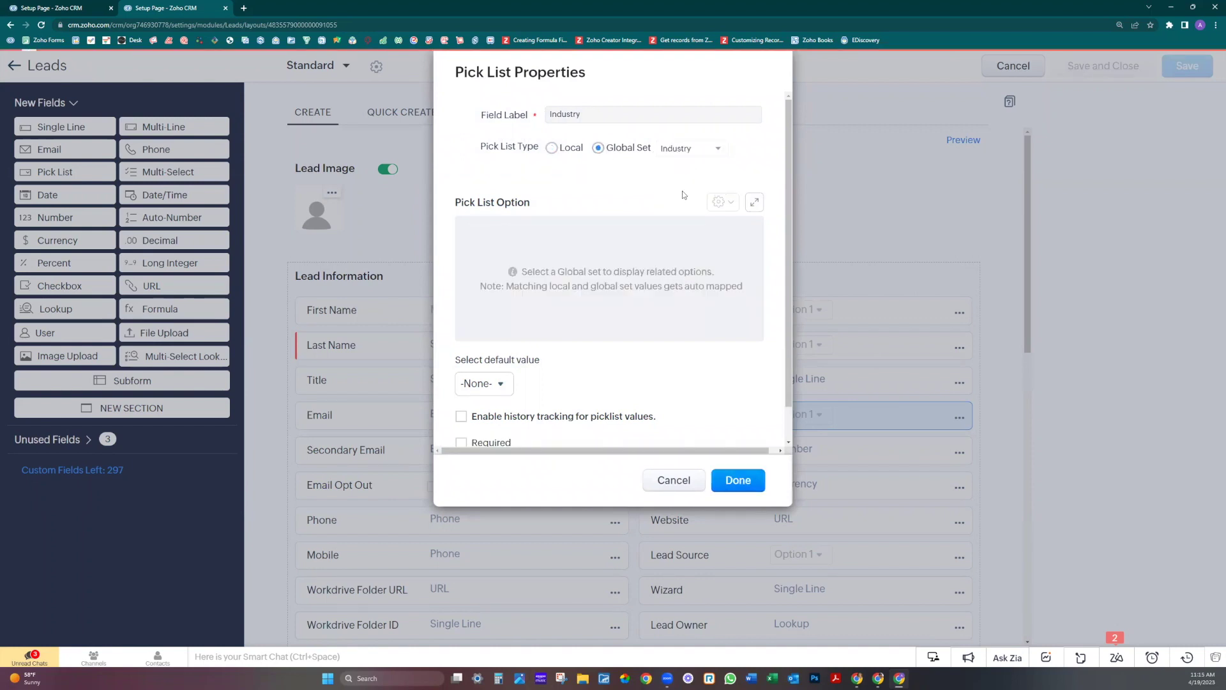
left_click(724, 488)
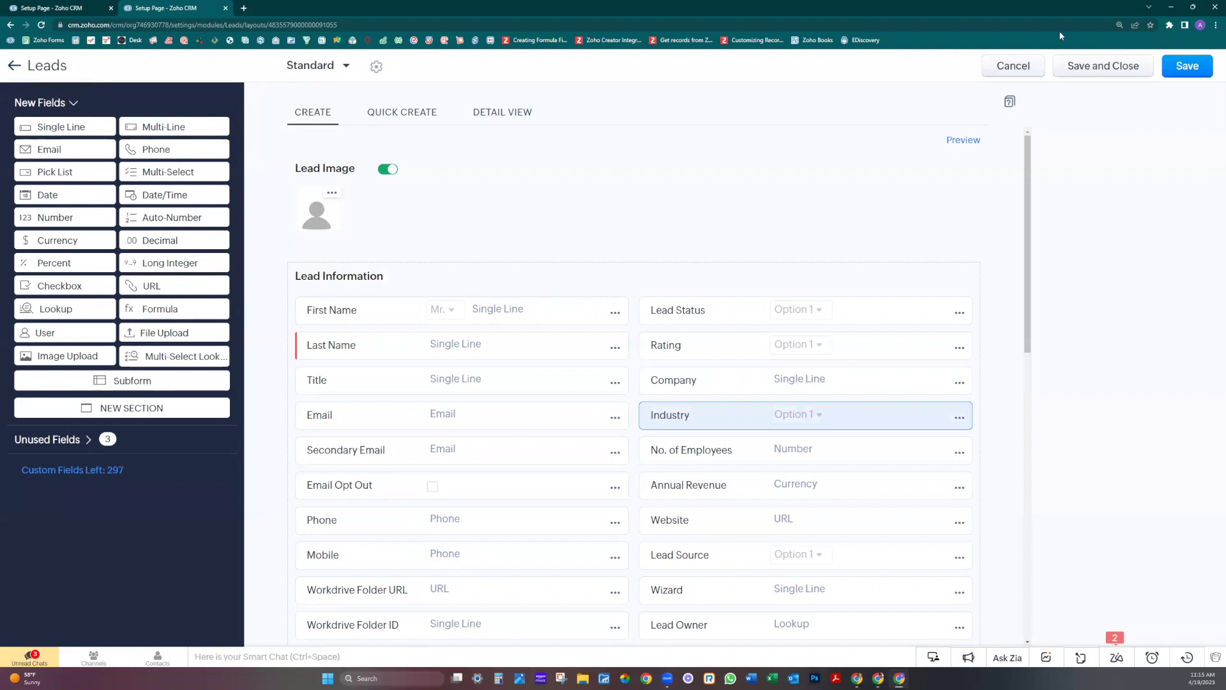
left_click(1188, 67)
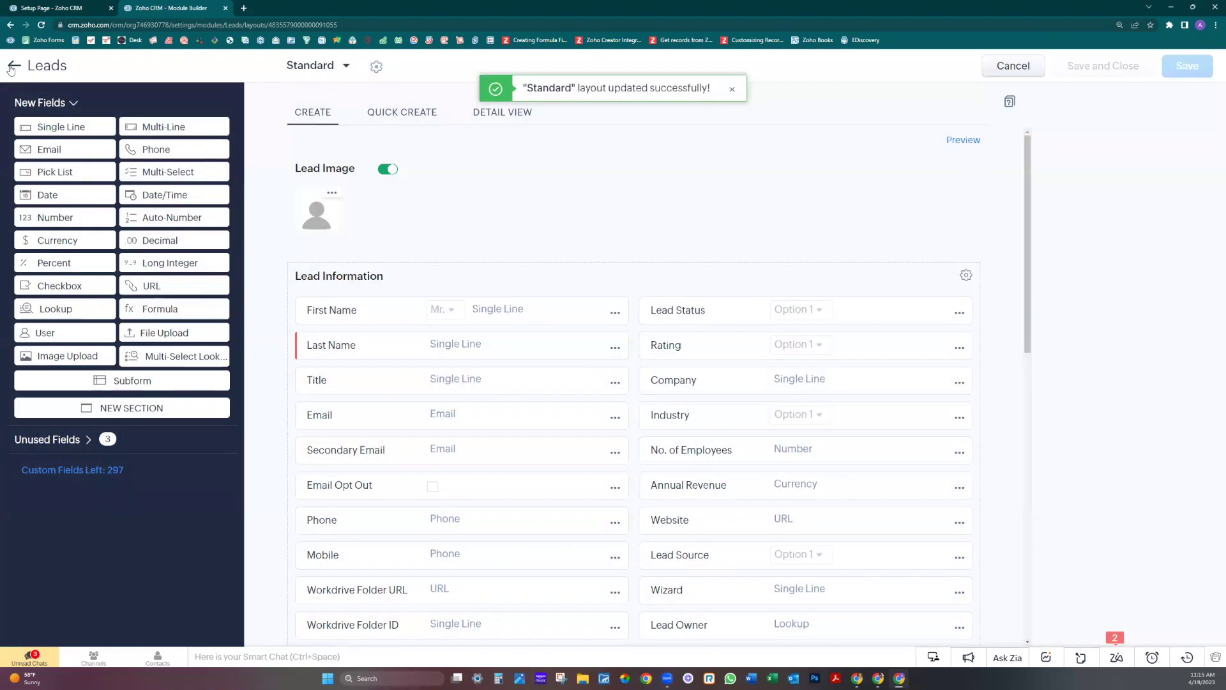
left_click(13, 66)
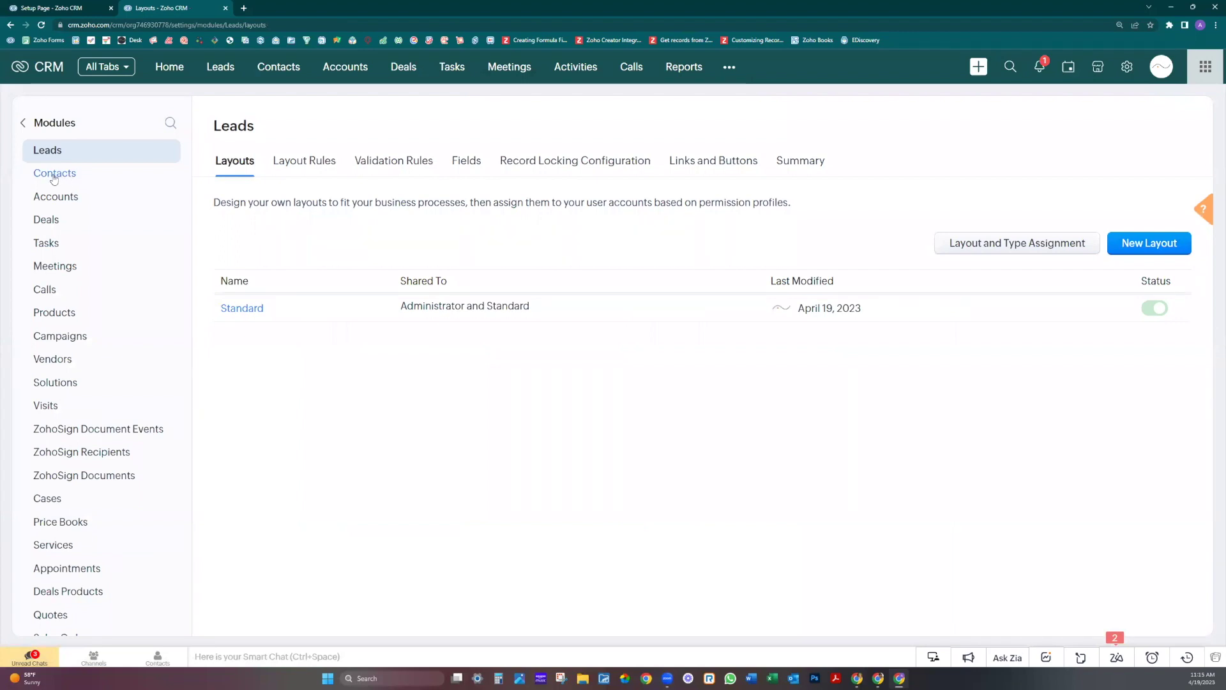
Open the Contacts Standard layout and drag in a new picklist labelled Industry
left_click(53, 174)
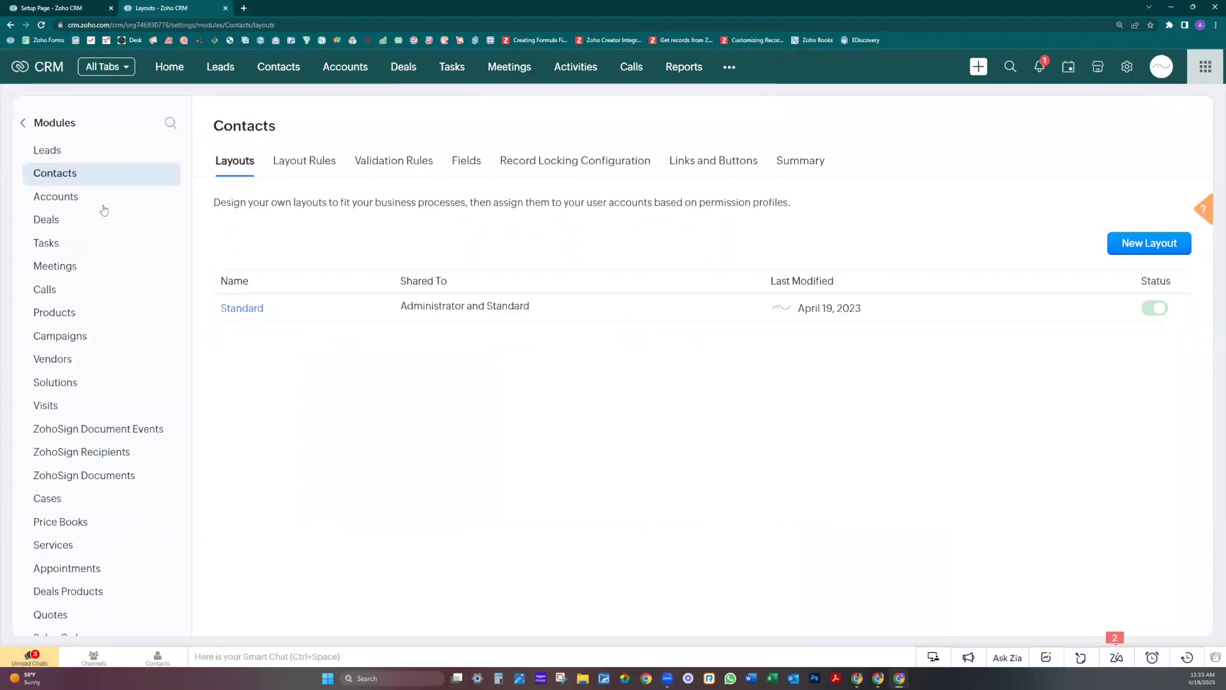
left_click(245, 309)
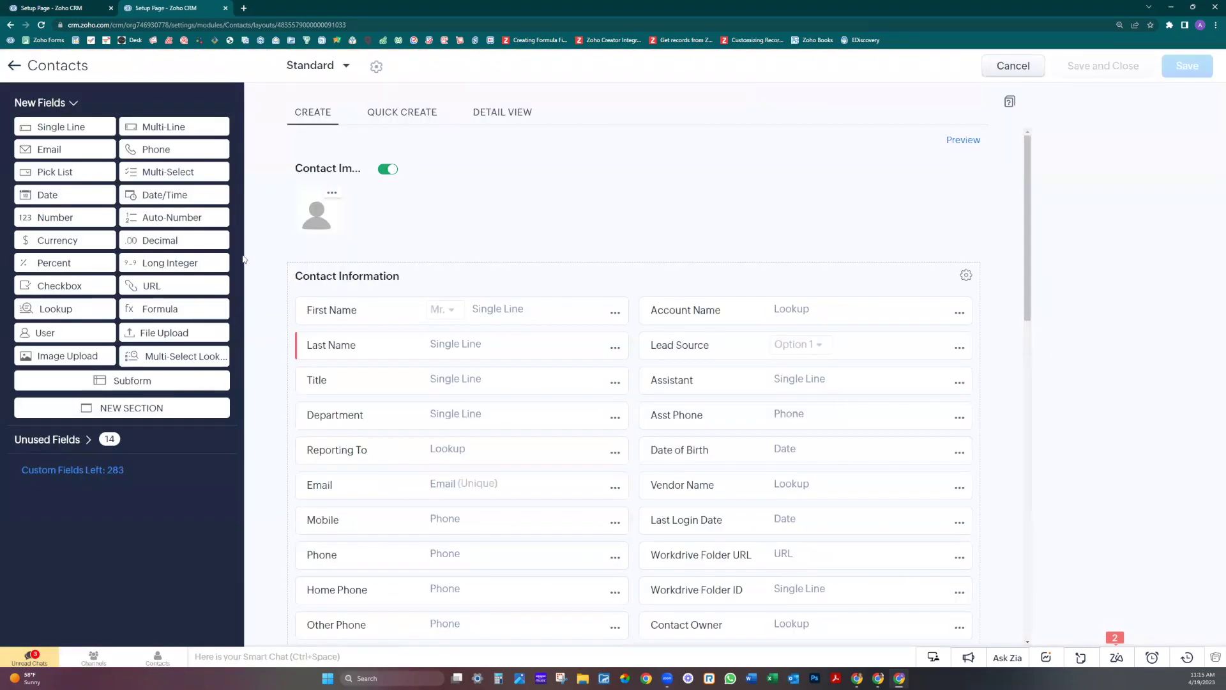
mouse_move(54, 171)
left_mouse_down()
mouse_move(653, 324)
mouse_move(671, 306)
left_mouse_up()
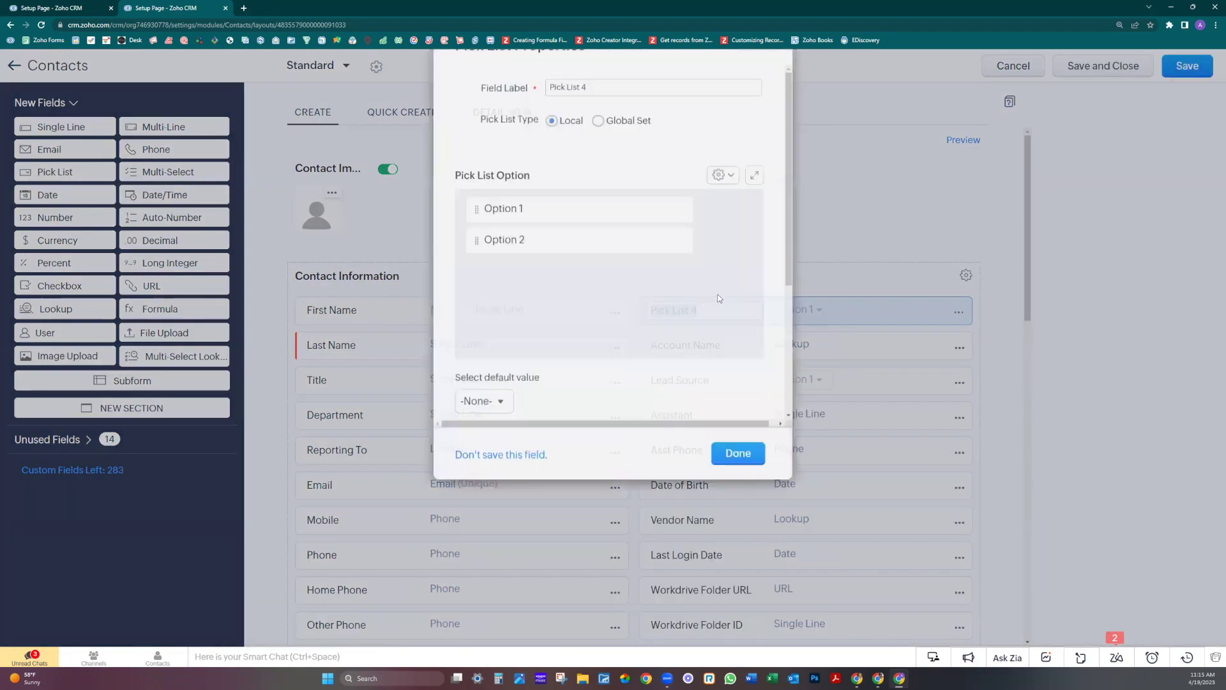
type("In")
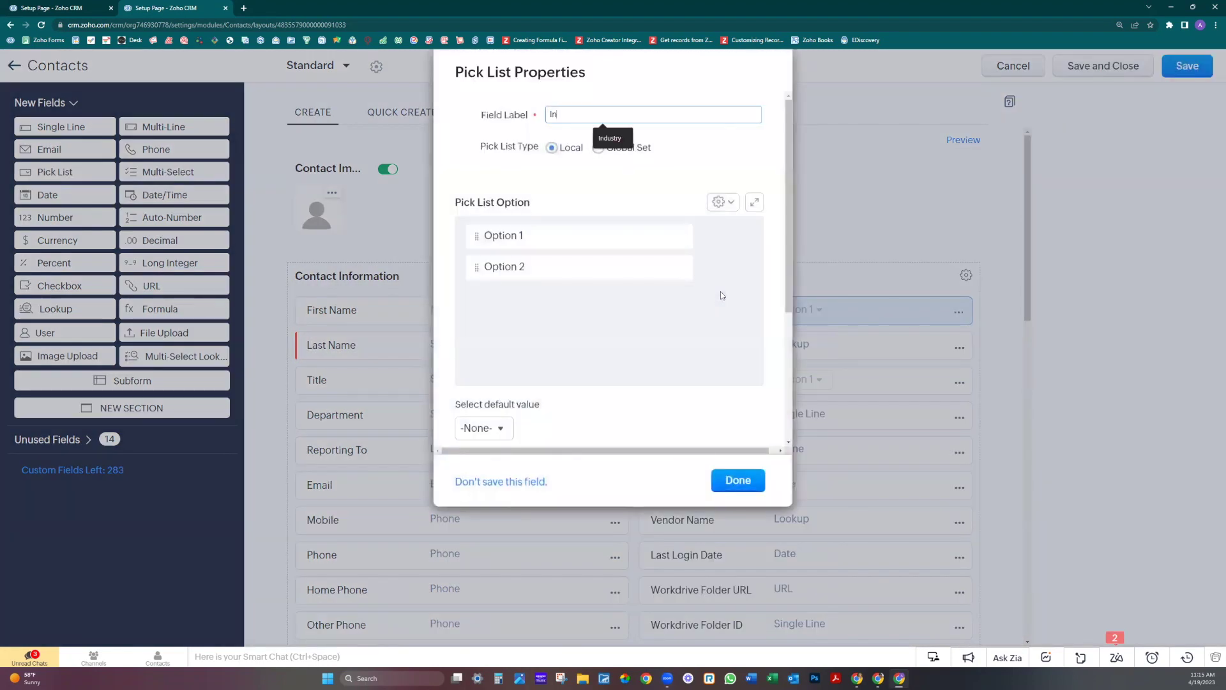
left_click(614, 138)
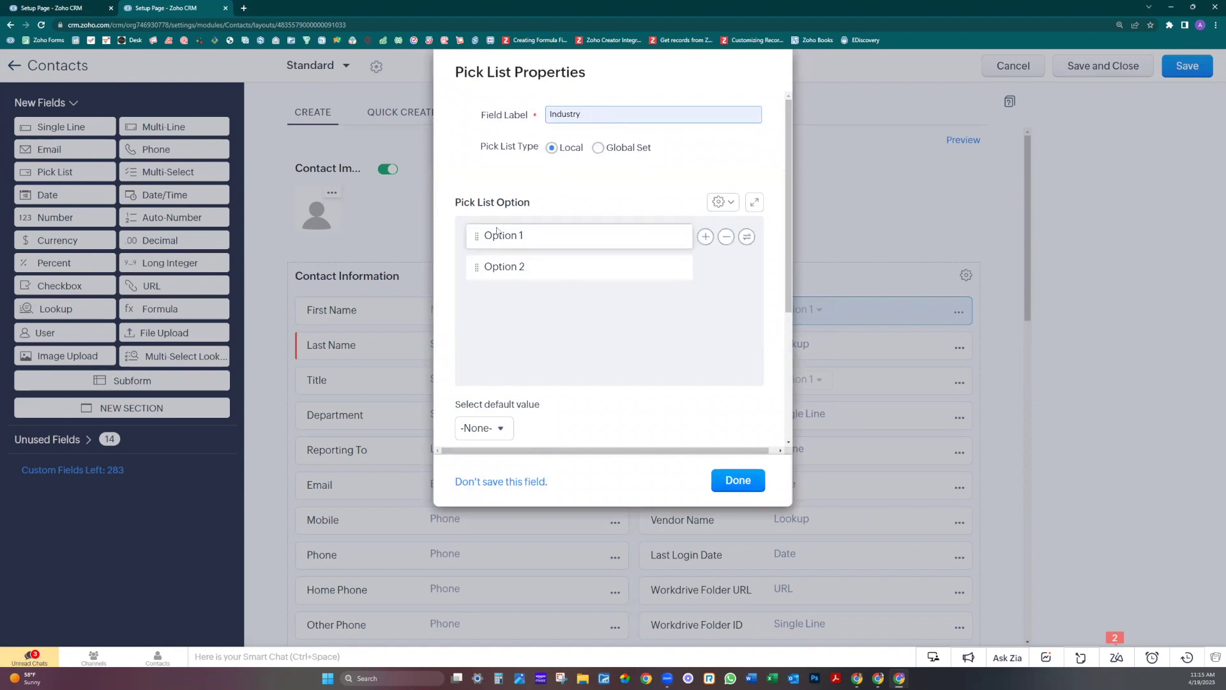
Source the new Industry picklist from the Industry global set and save the Contacts layout
left_click(618, 151)
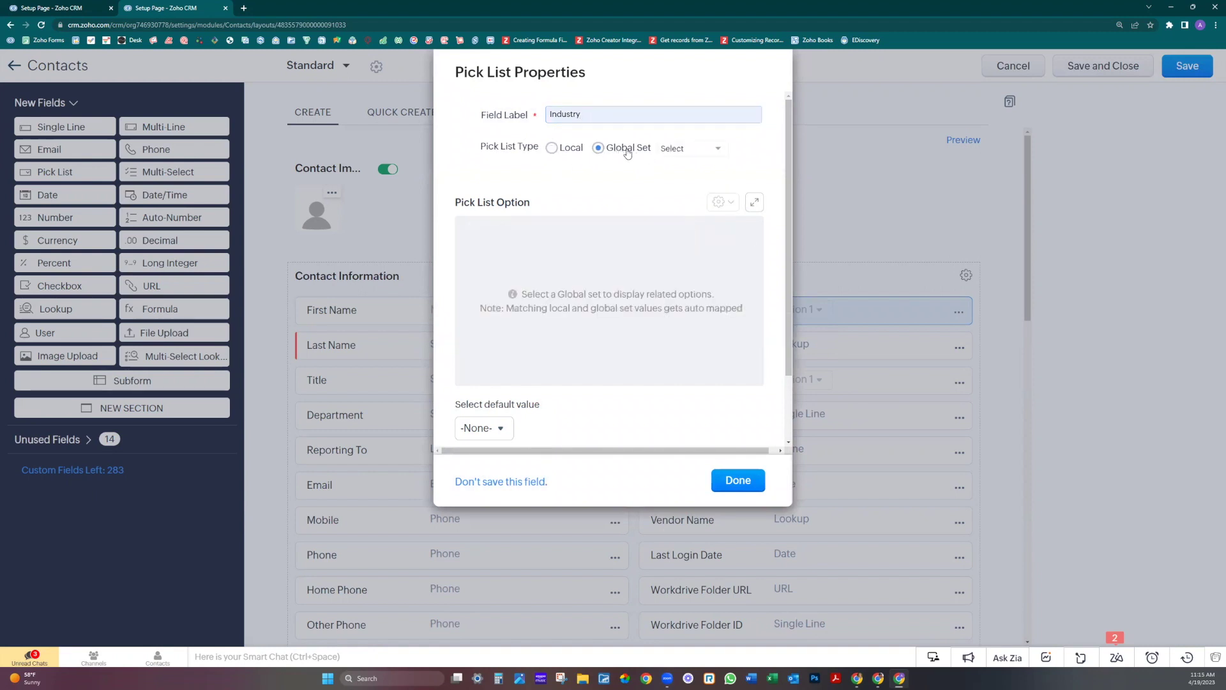
left_click(688, 152)
left_click(686, 191)
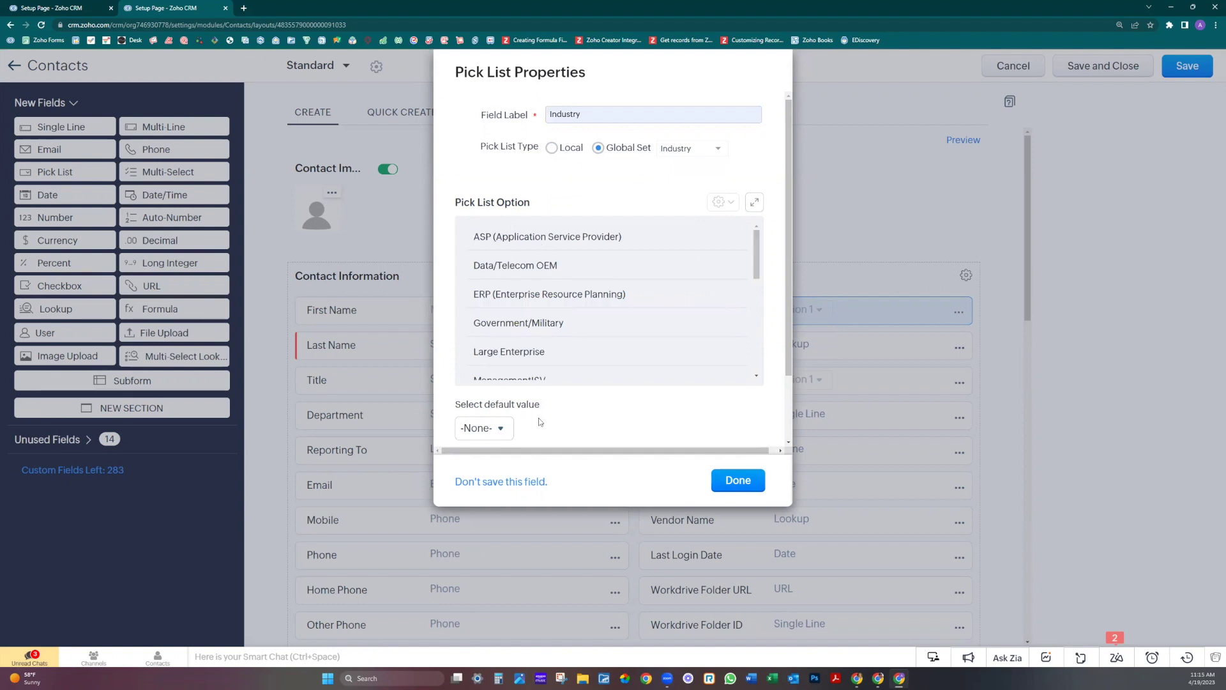
scroll(539, 418, "down", 3)
left_click(734, 480)
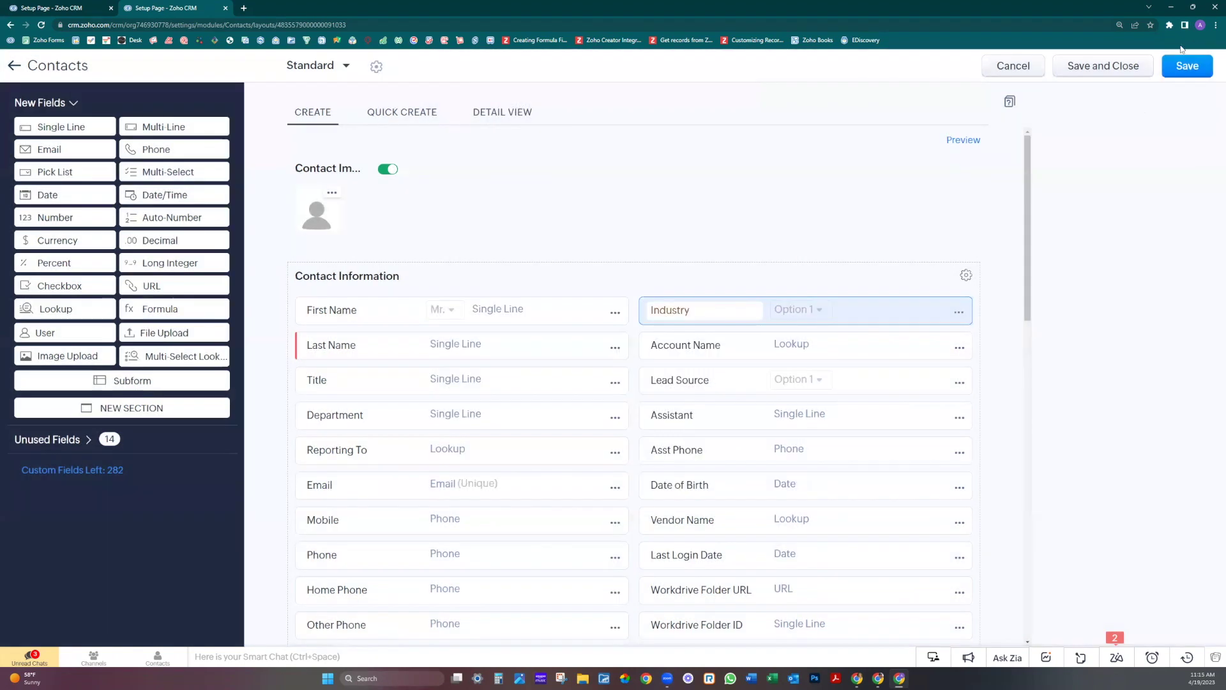
left_click(1179, 72)
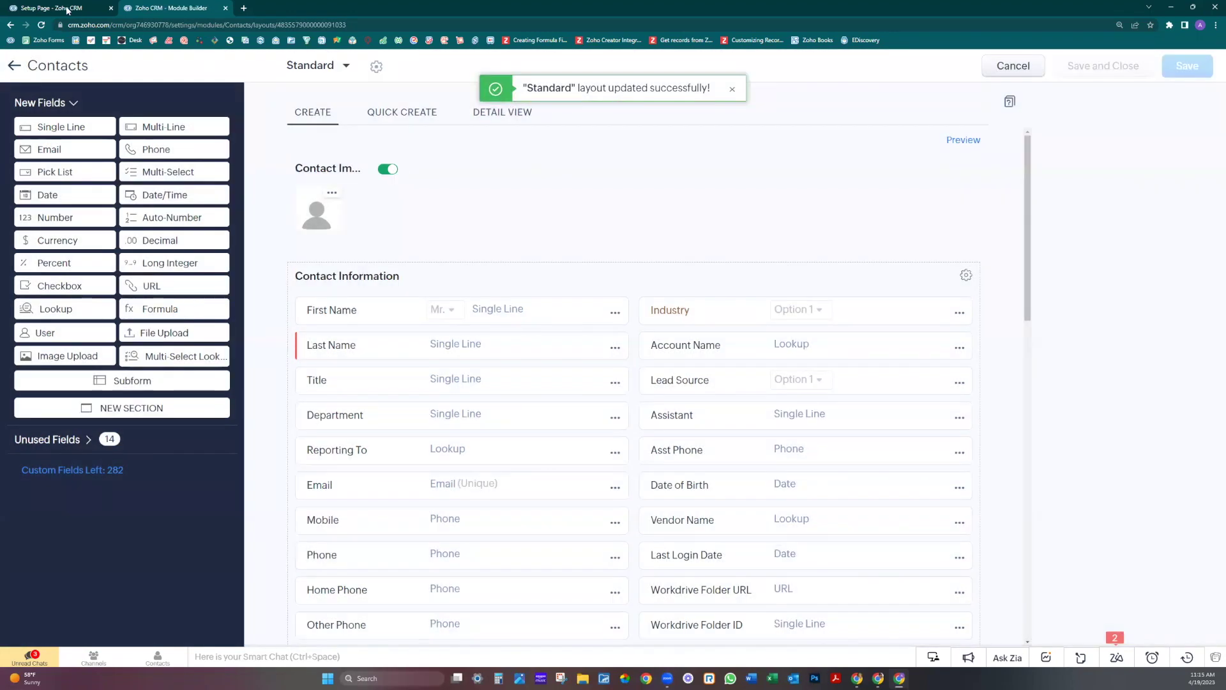
Add a NEW Option value to the Industry set, move it to the top and save
left_click(67, 10)
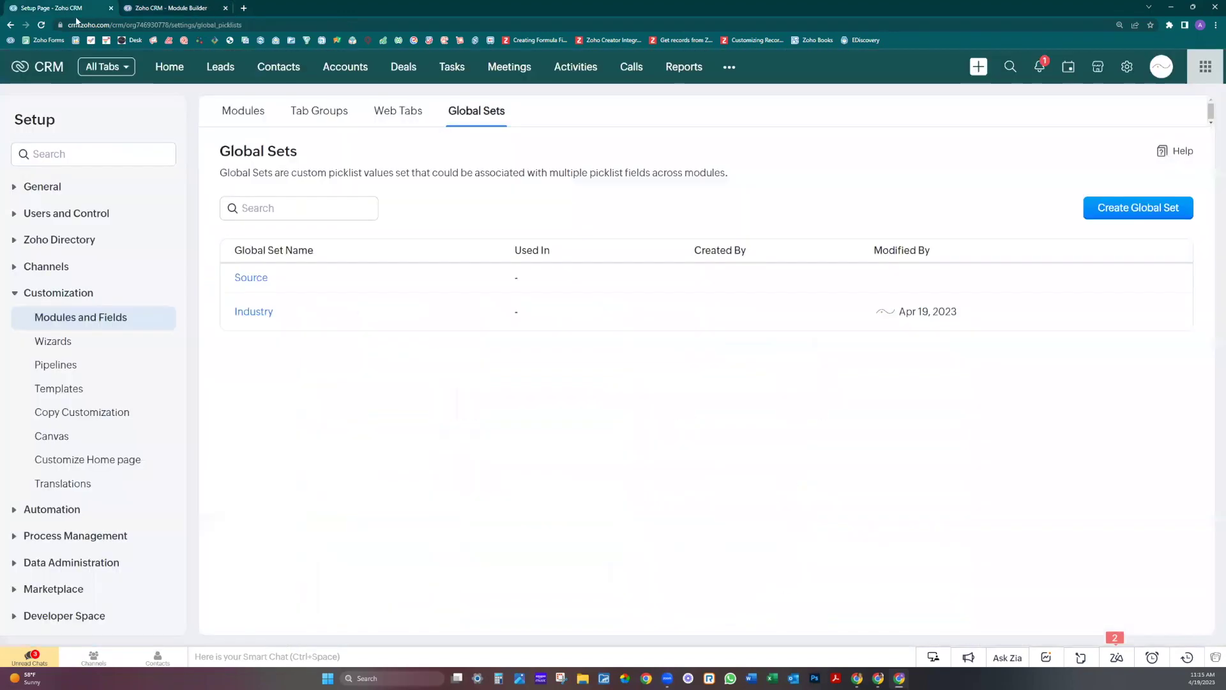
left_click(251, 313)
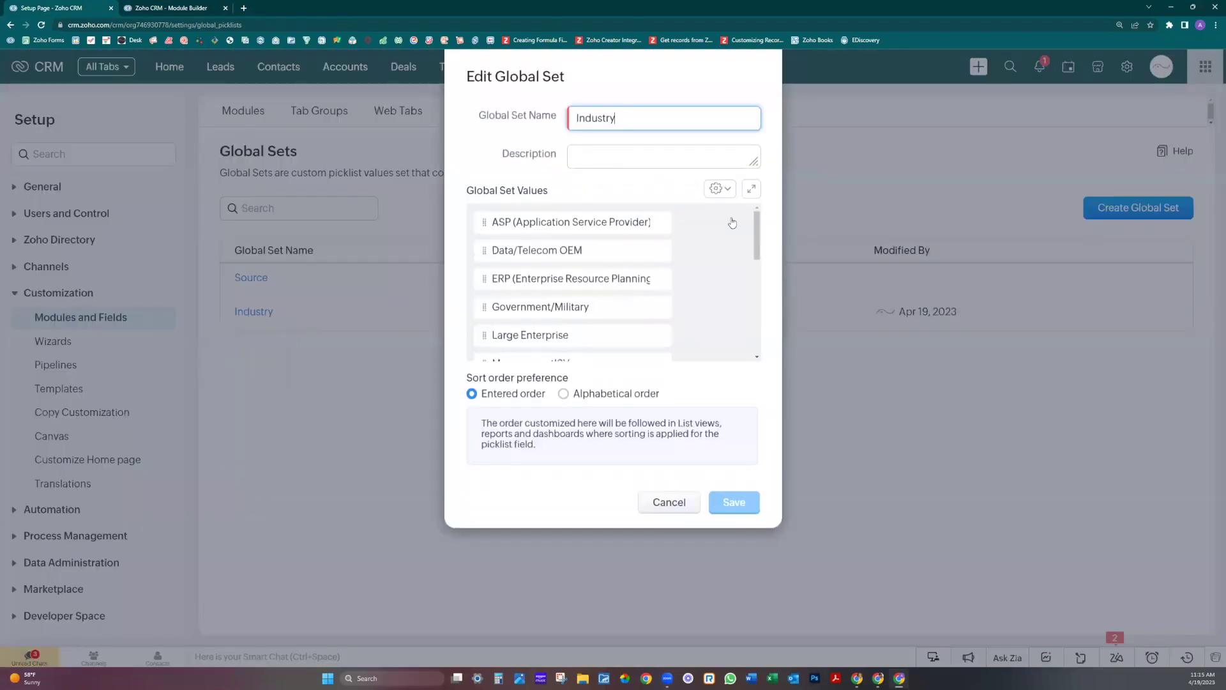
left_click(687, 222)
type("NEW Option")
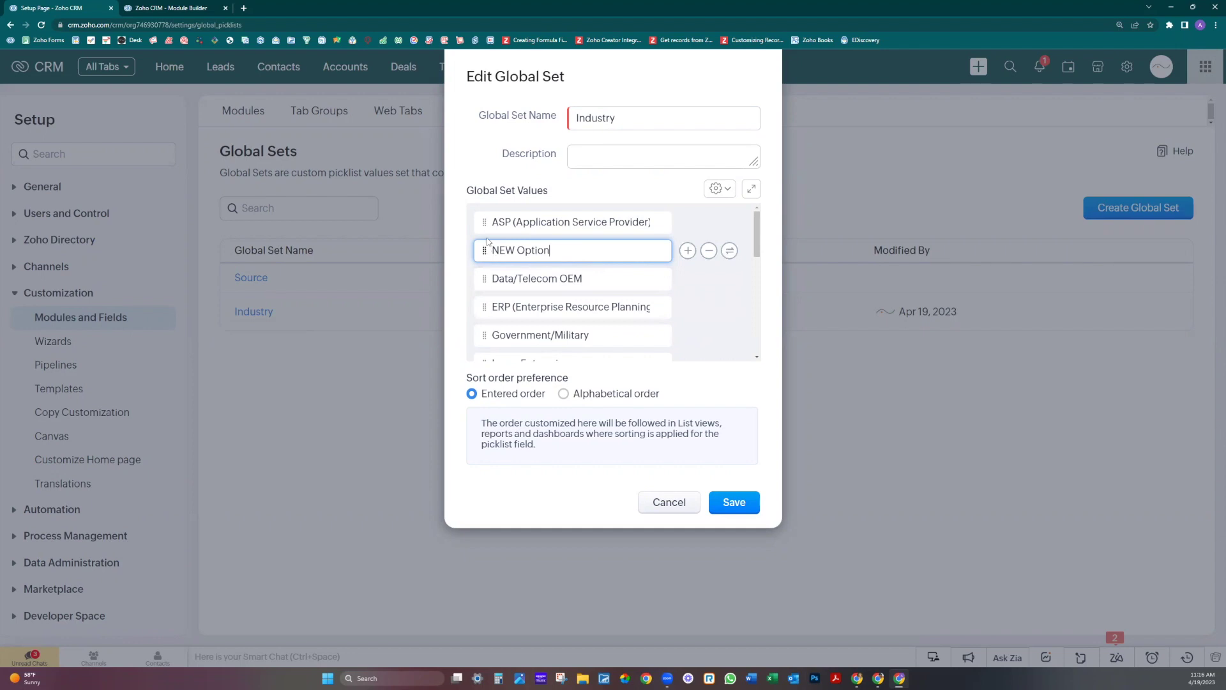
left_click_drag(487, 240, 487, 216)
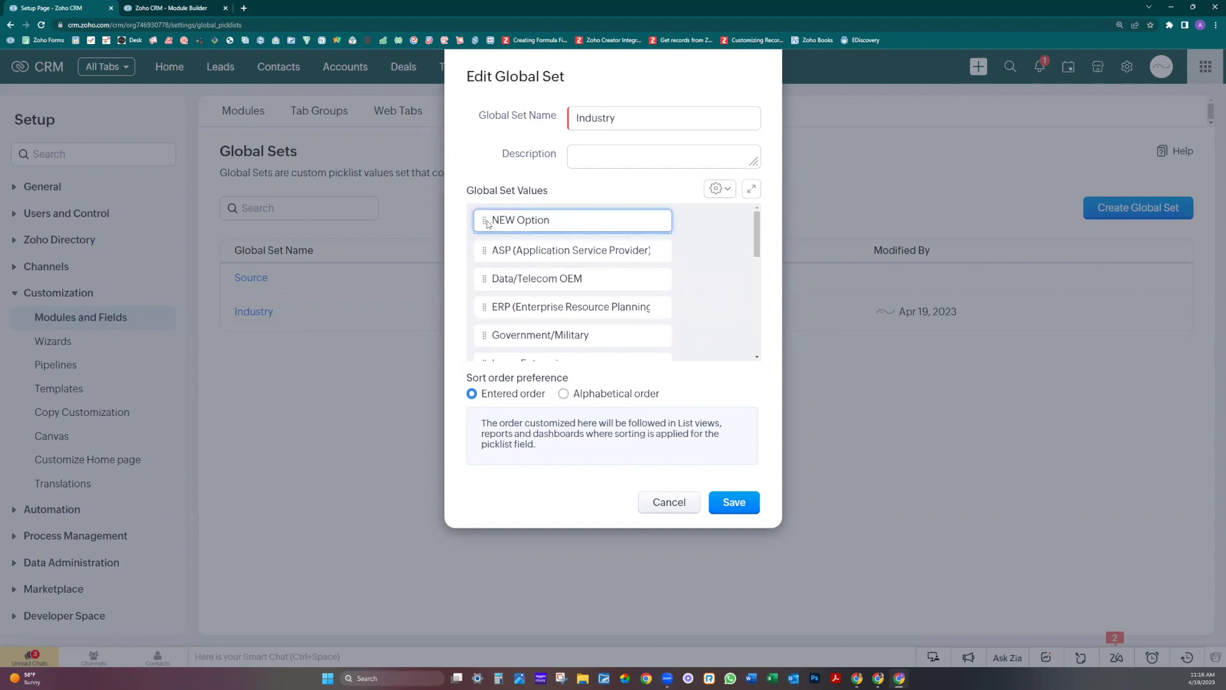
left_click(739, 500)
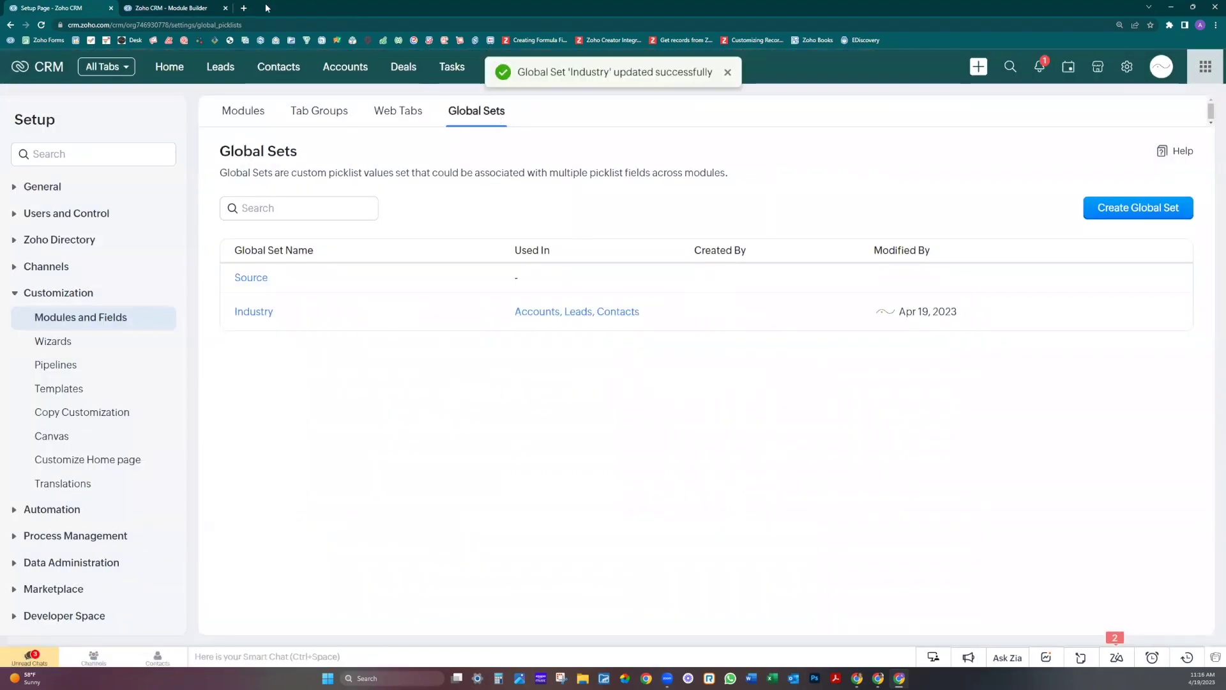
Open the only lead and check its Industry choices include NEW Option, leaving it unchanged
middle_click(227, 74)
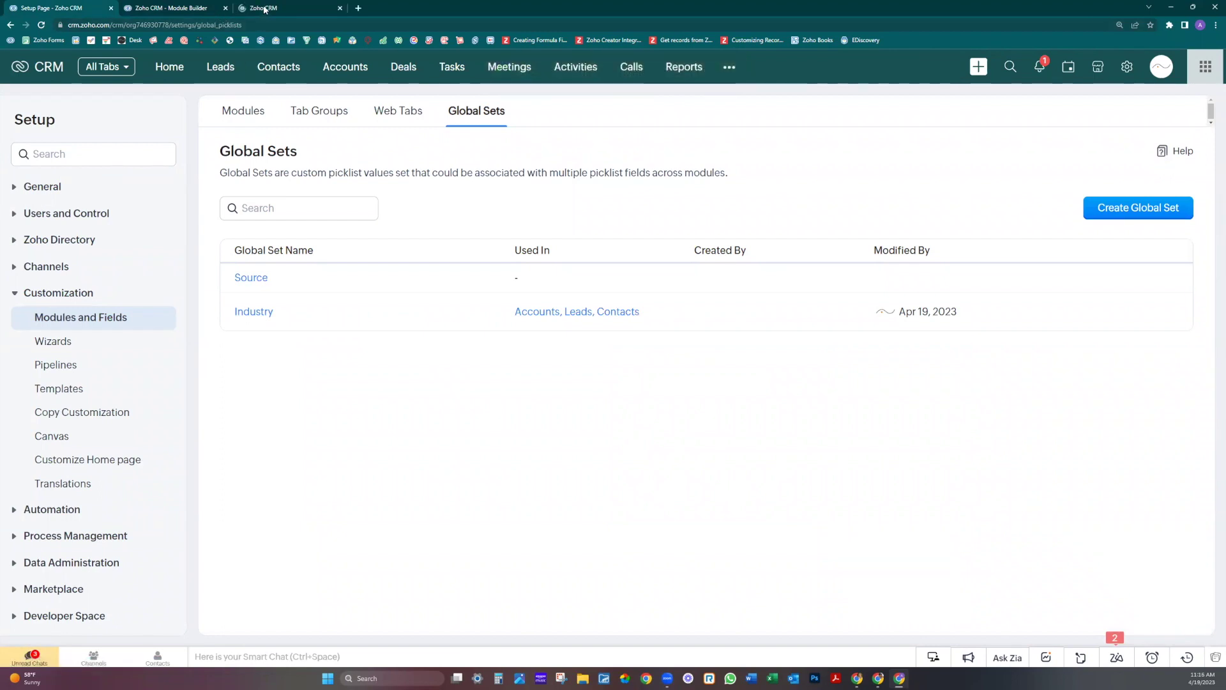
left_click(264, 9)
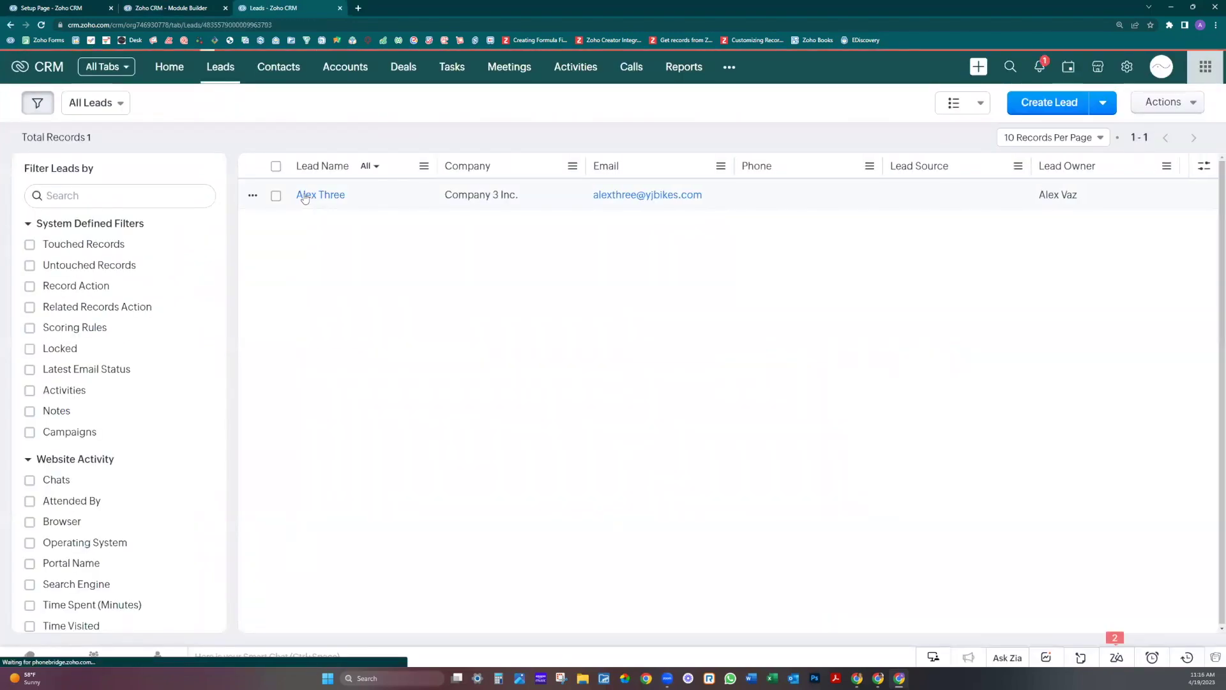
left_click(304, 196)
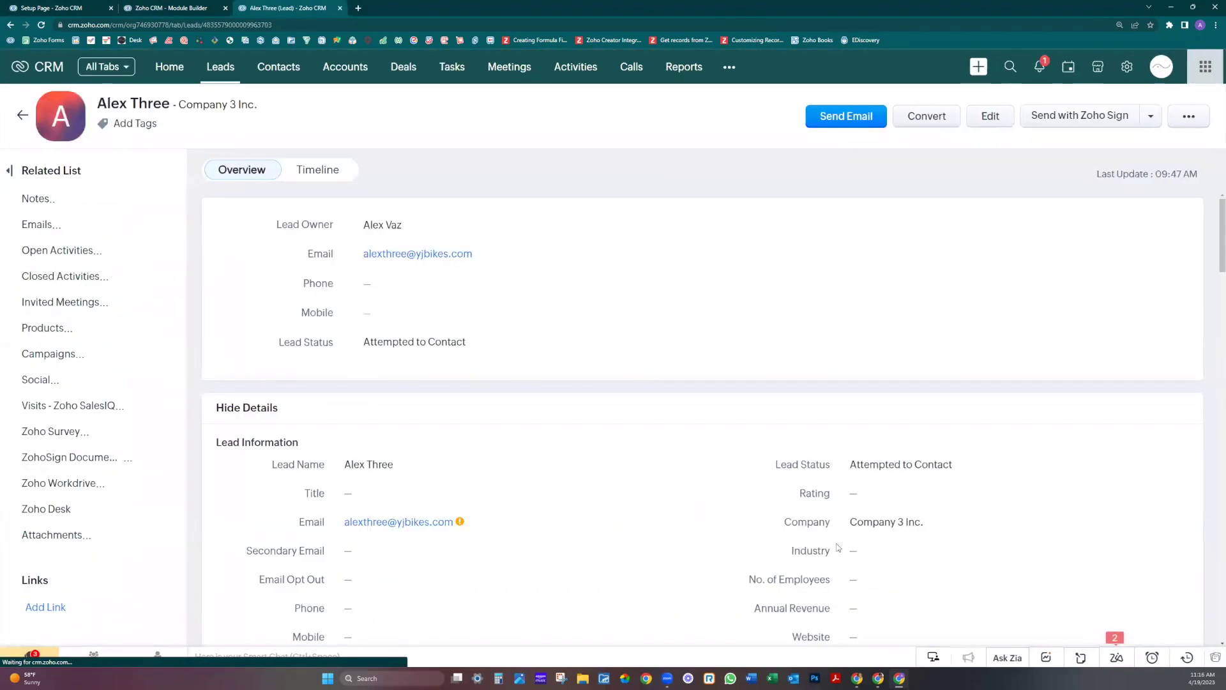
scroll(852, 536, "down", 2)
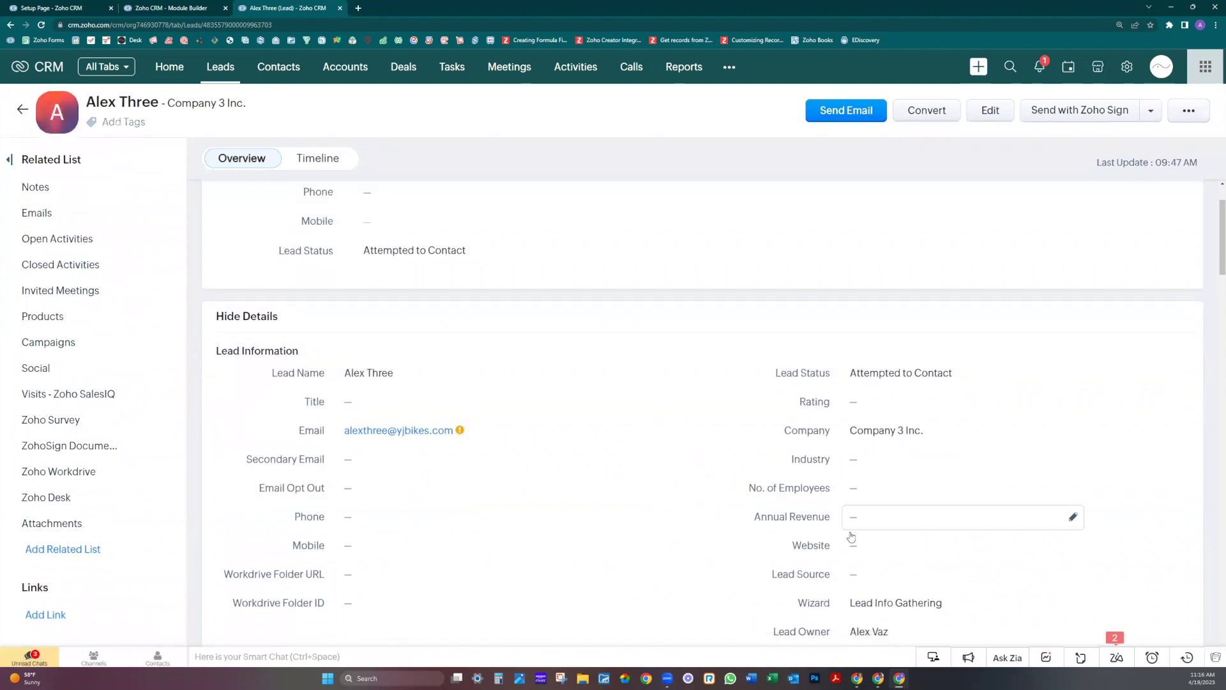
left_click(871, 461)
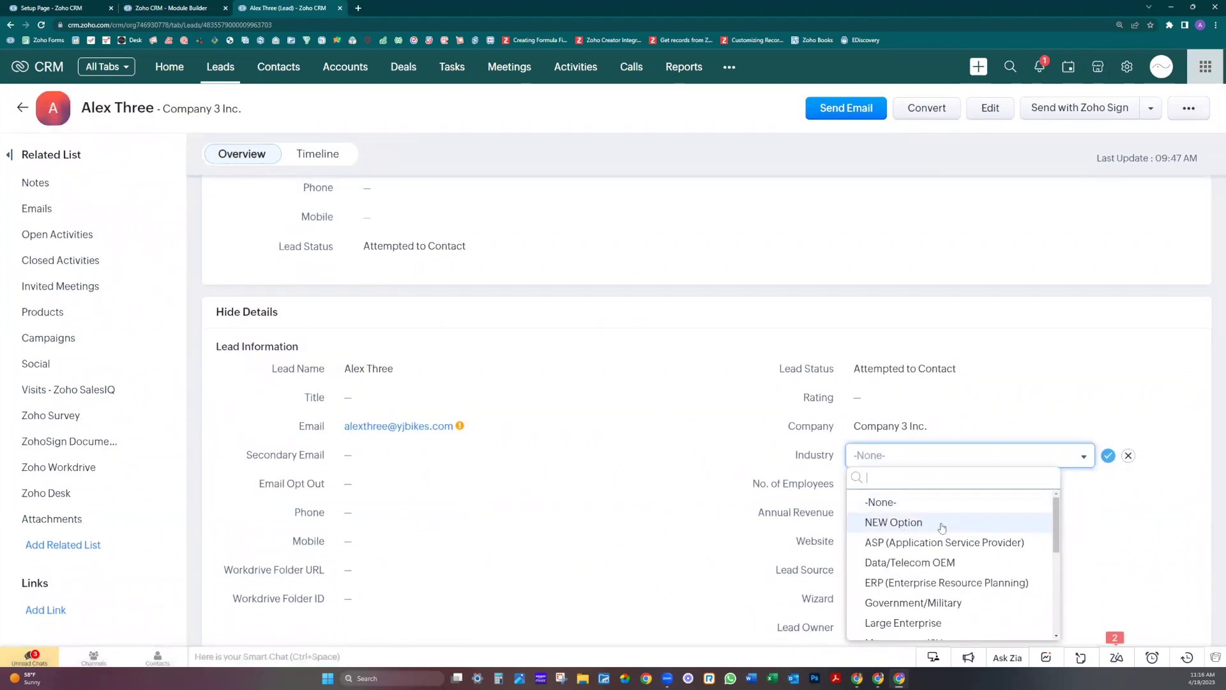
left_click(1128, 456)
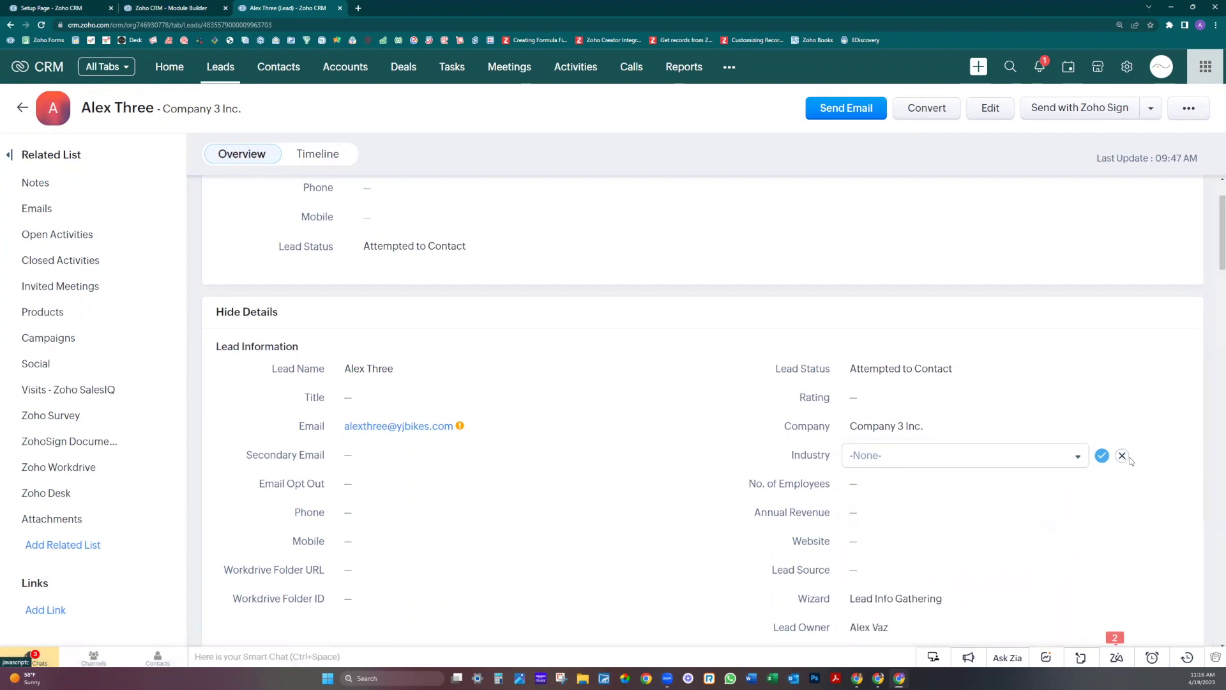
Open the first contact and confirm its Industry choices include NEW Option
left_click(287, 71)
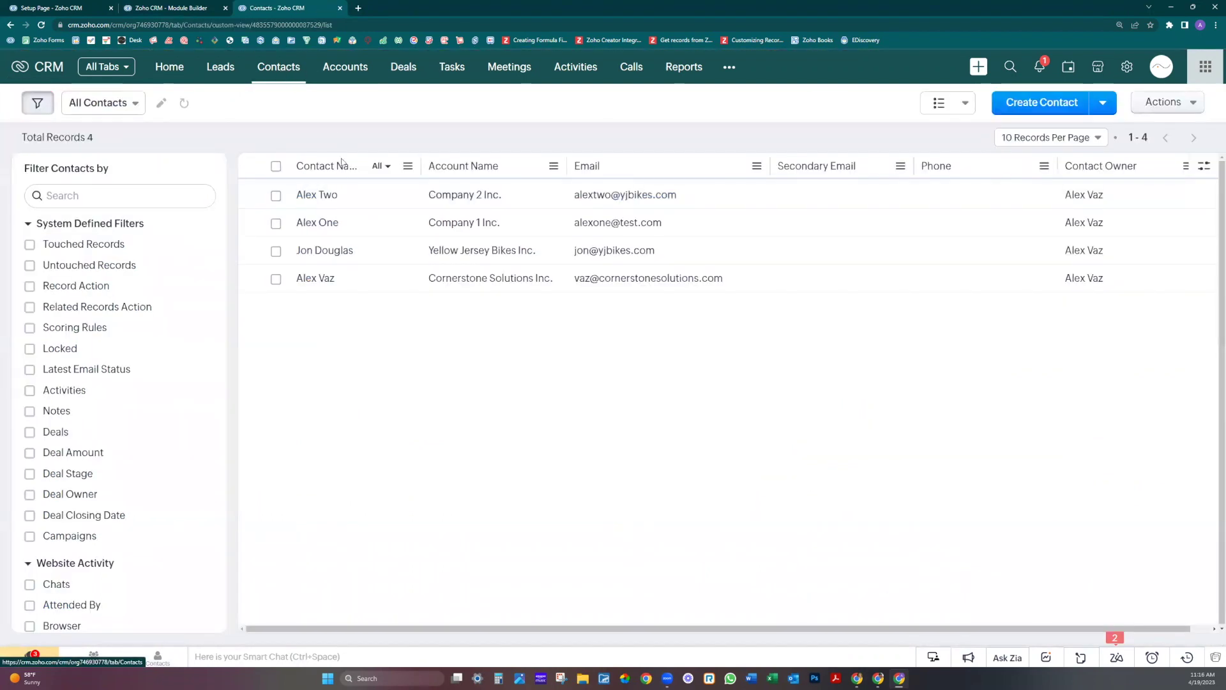
left_click(319, 196)
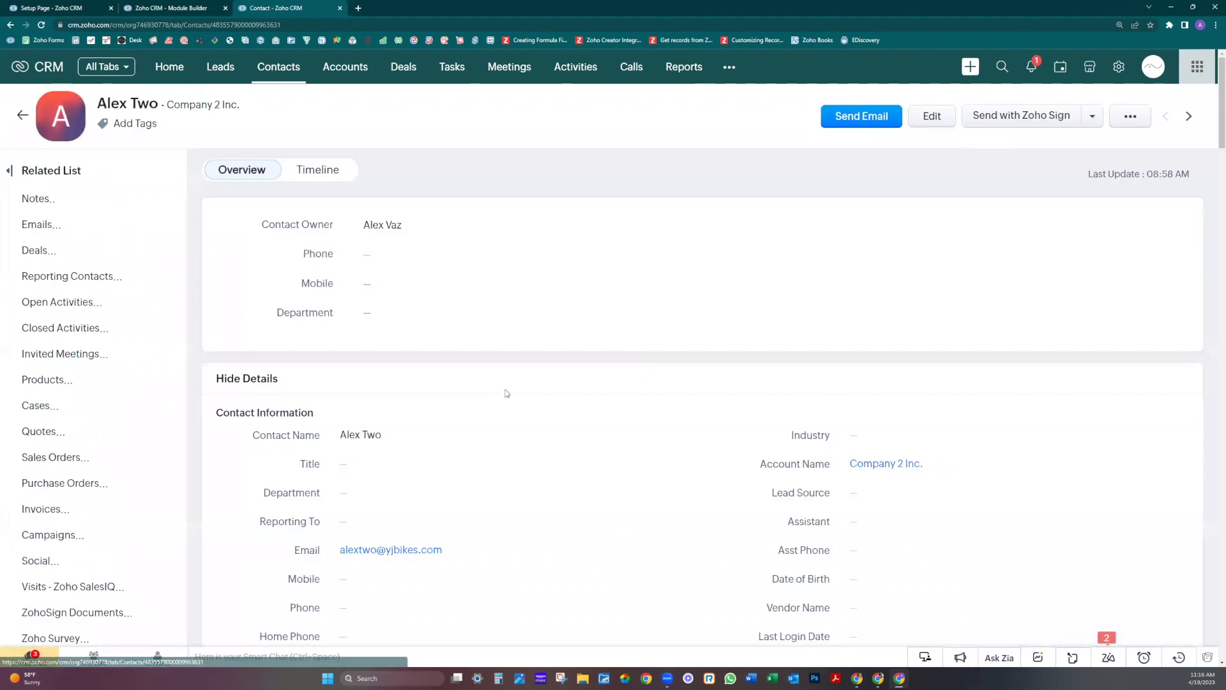
scroll(904, 575, "down", 3)
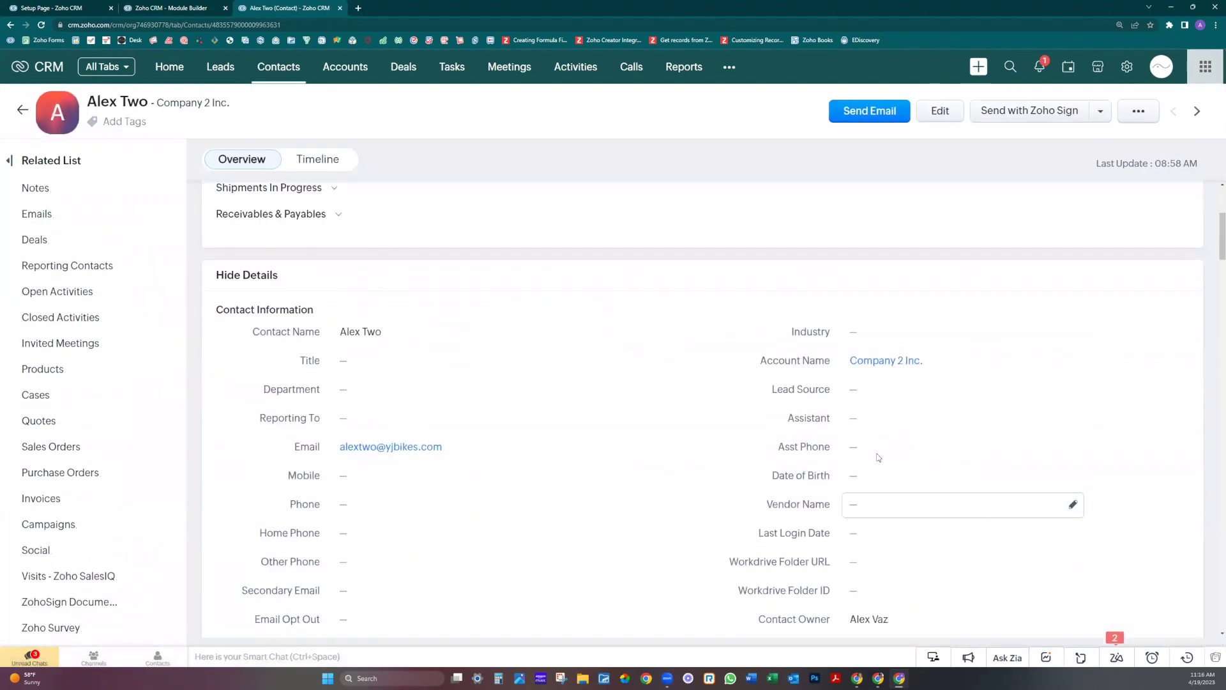
left_click(882, 328)
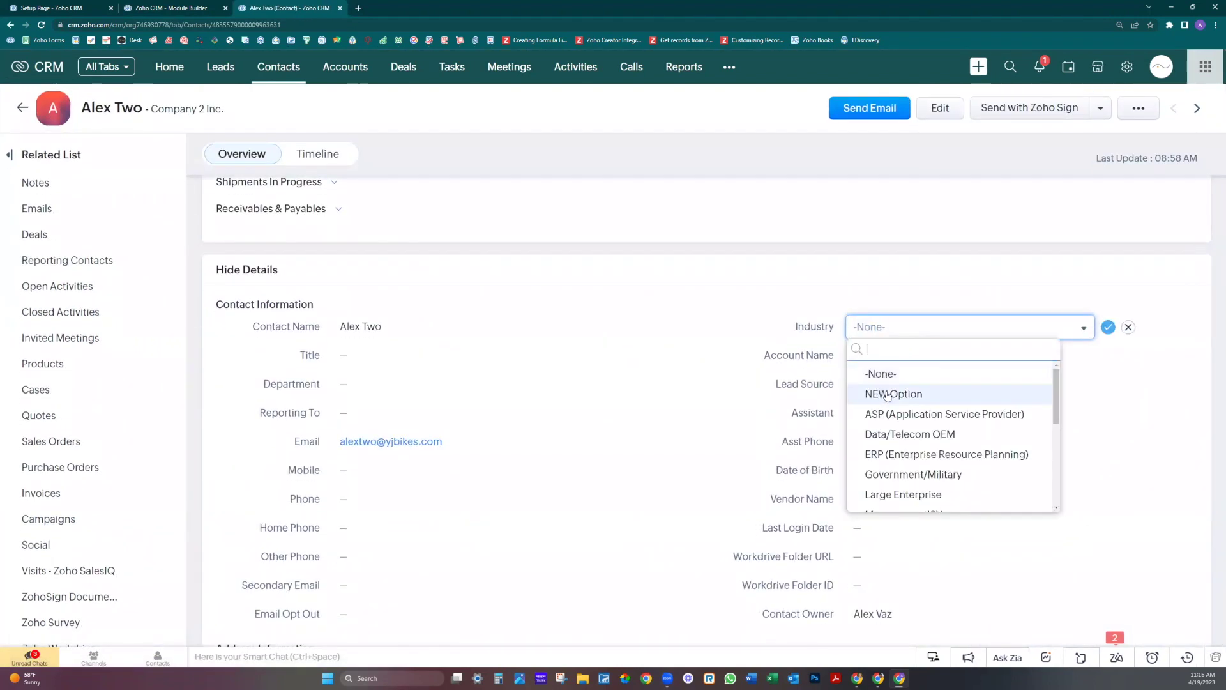
left_click(1133, 337)
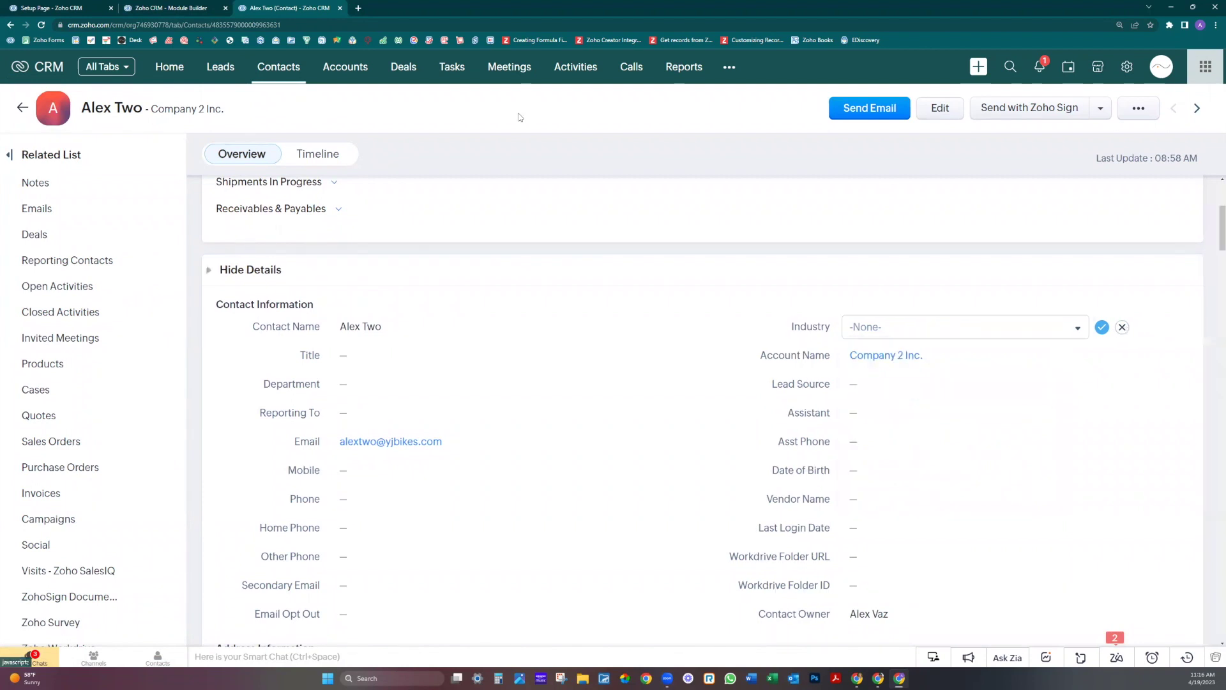
Open the Company 2 Inc. account, review its Industry choices and cancel the edit
left_click(338, 74)
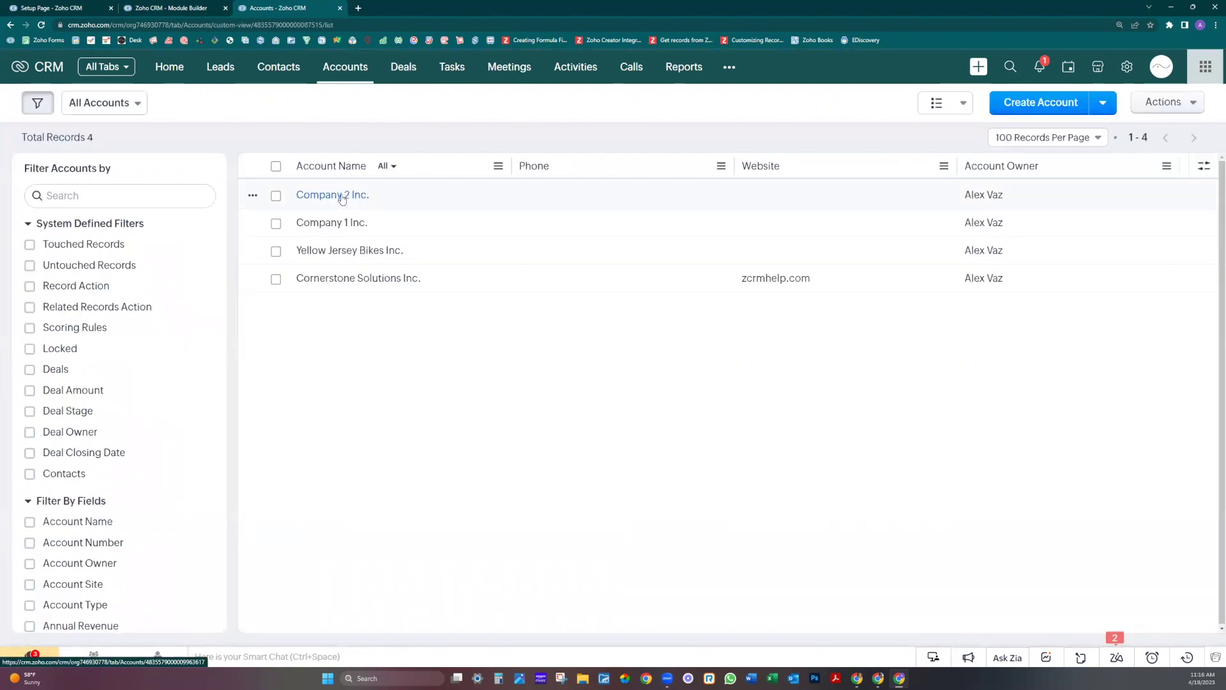
left_click(341, 197)
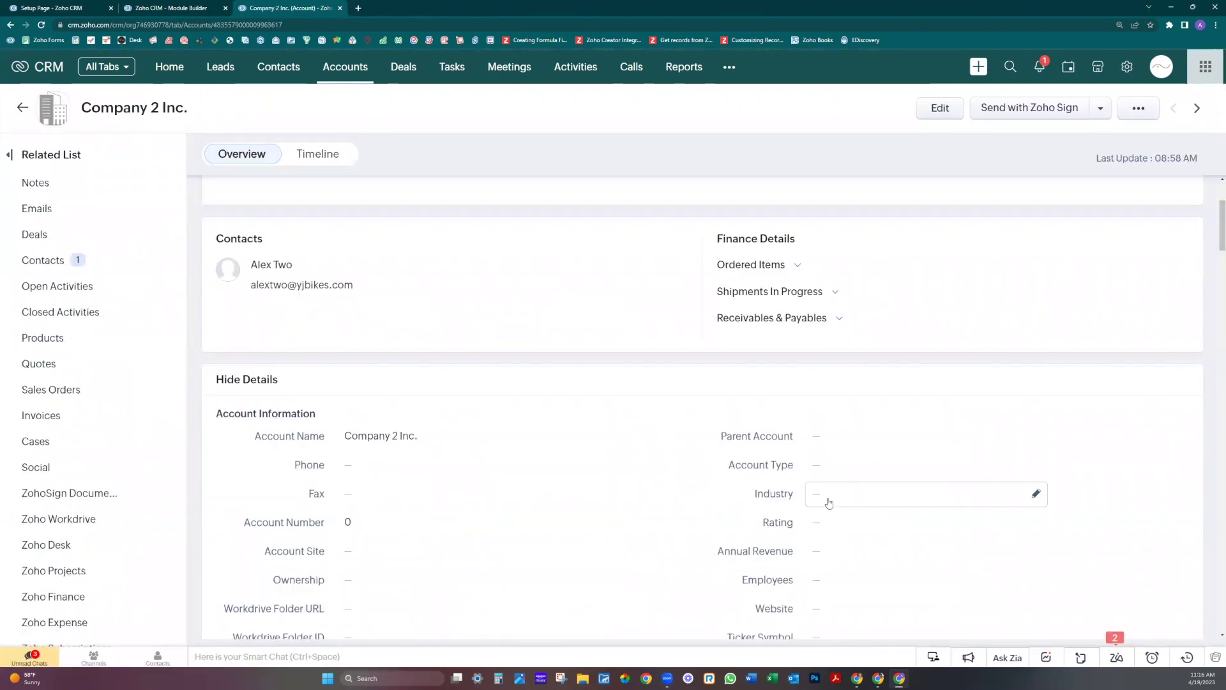
left_click(826, 501)
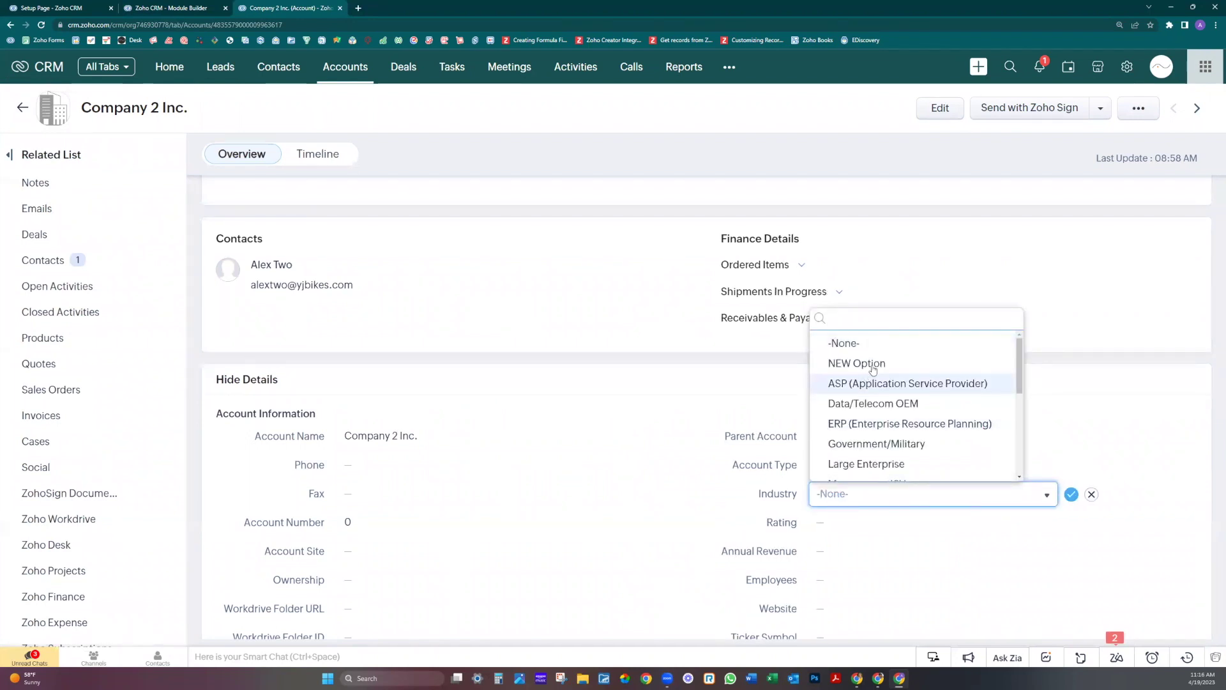
left_click(1092, 495)
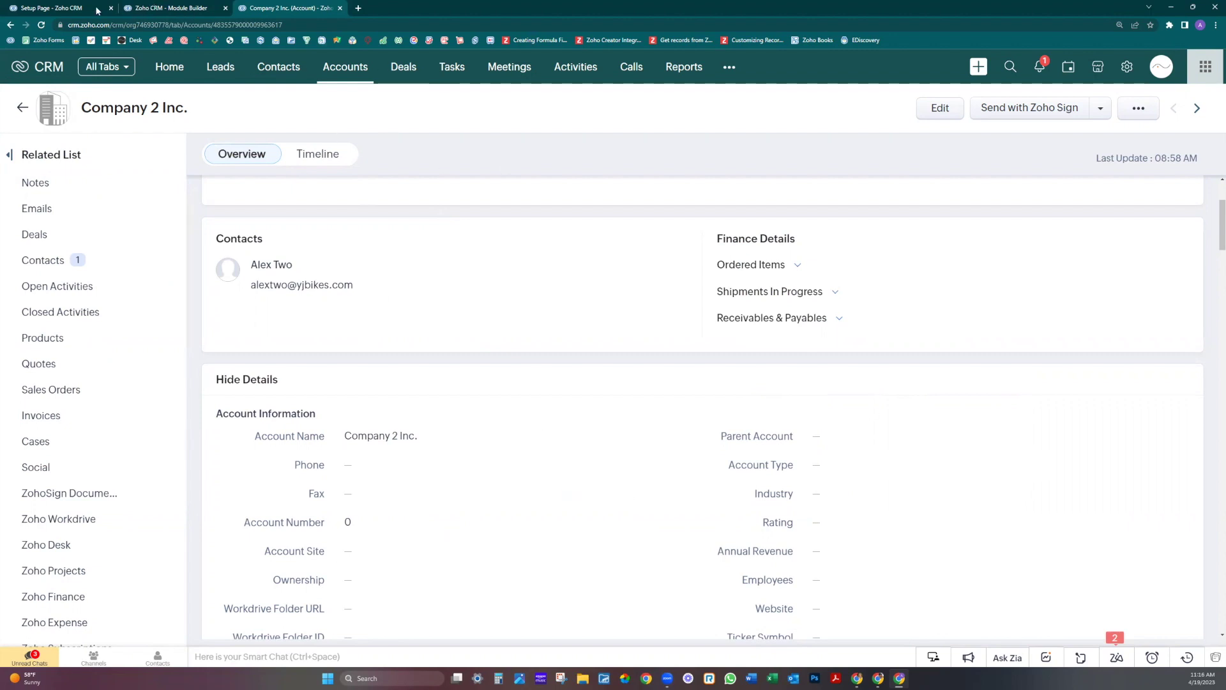
Create Testing Global Set with Option 1, Option 2 and Option 3 and save it
left_click(52, 9)
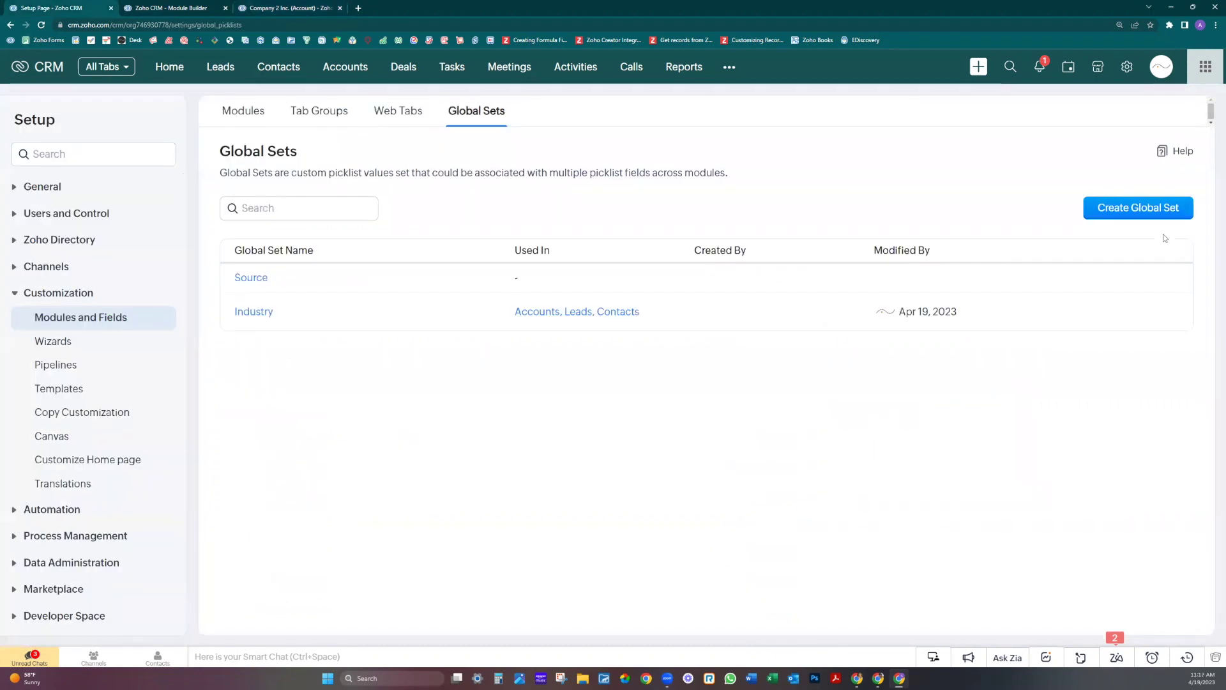
left_click(1143, 208)
type("Testing Global Set")
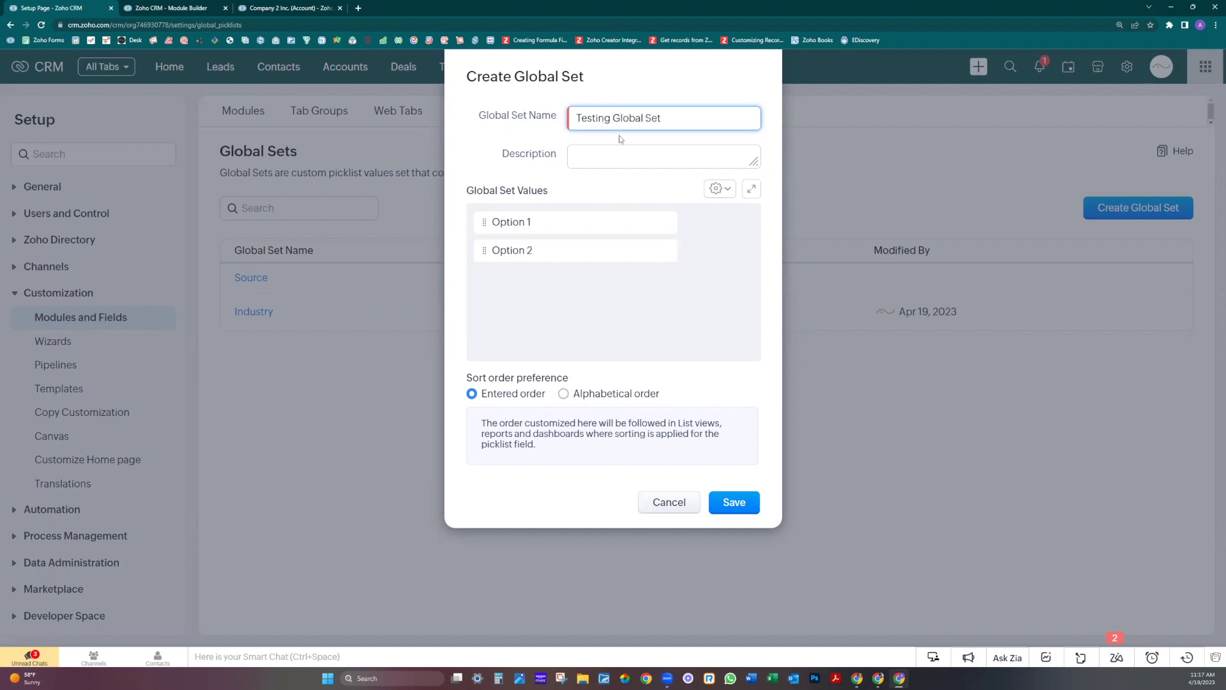
left_click(527, 221)
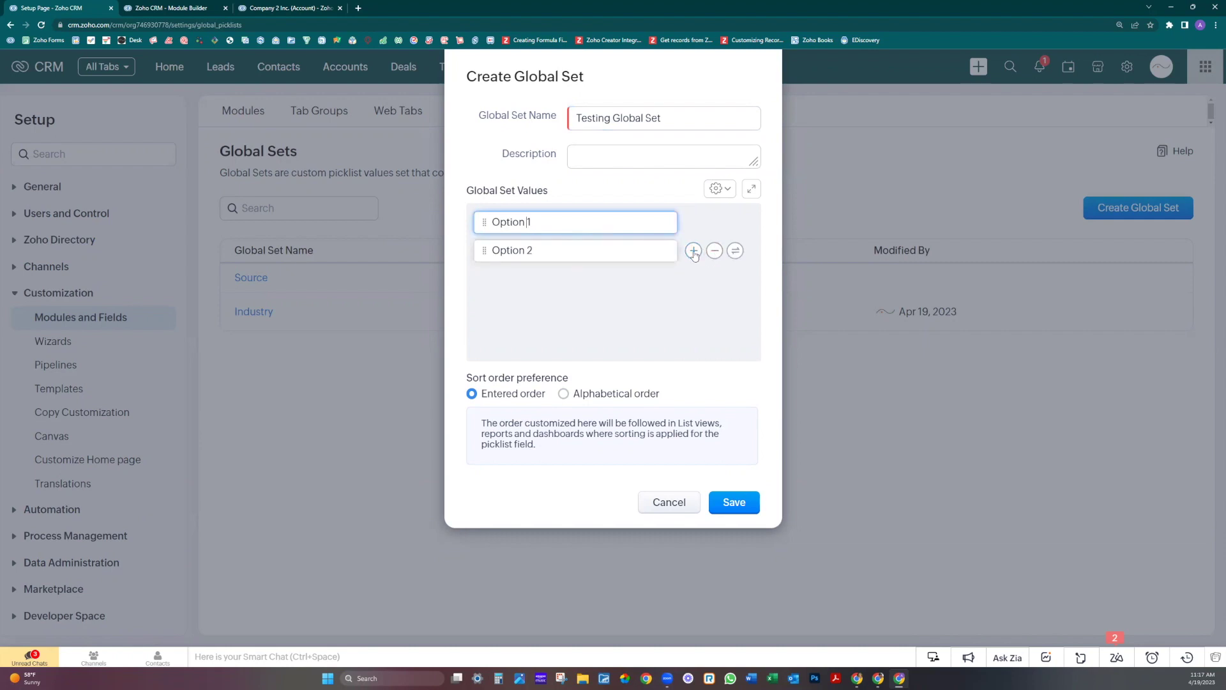
left_click(560, 277)
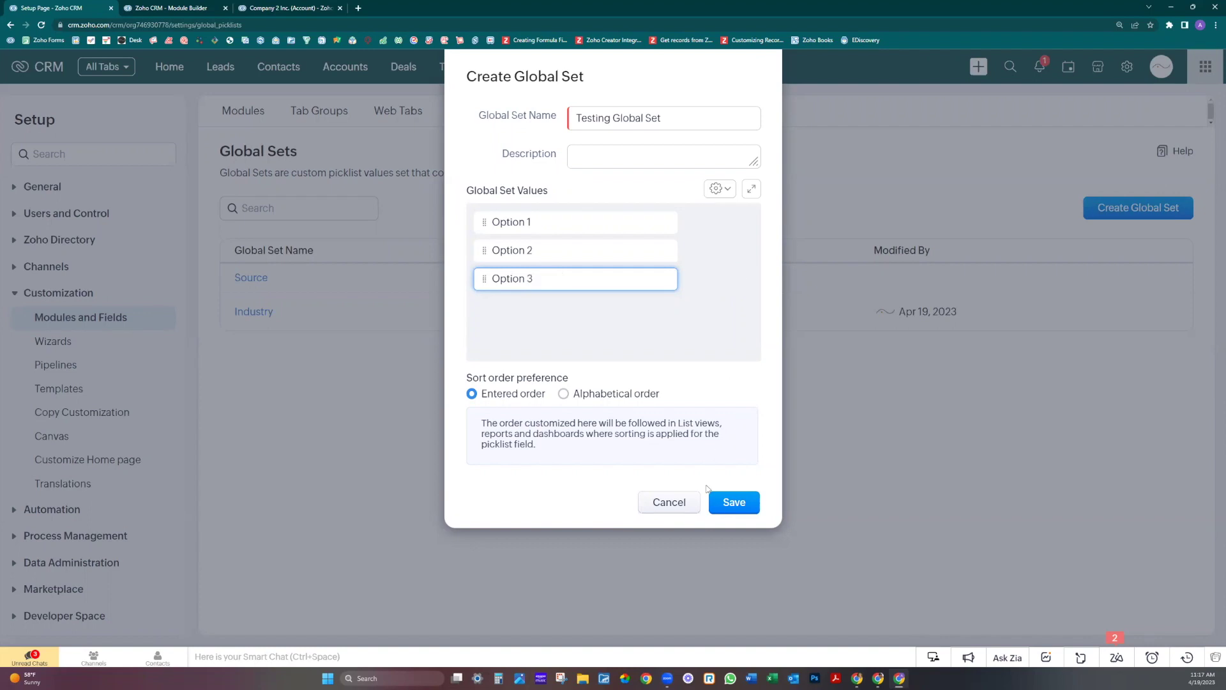
left_click(740, 512)
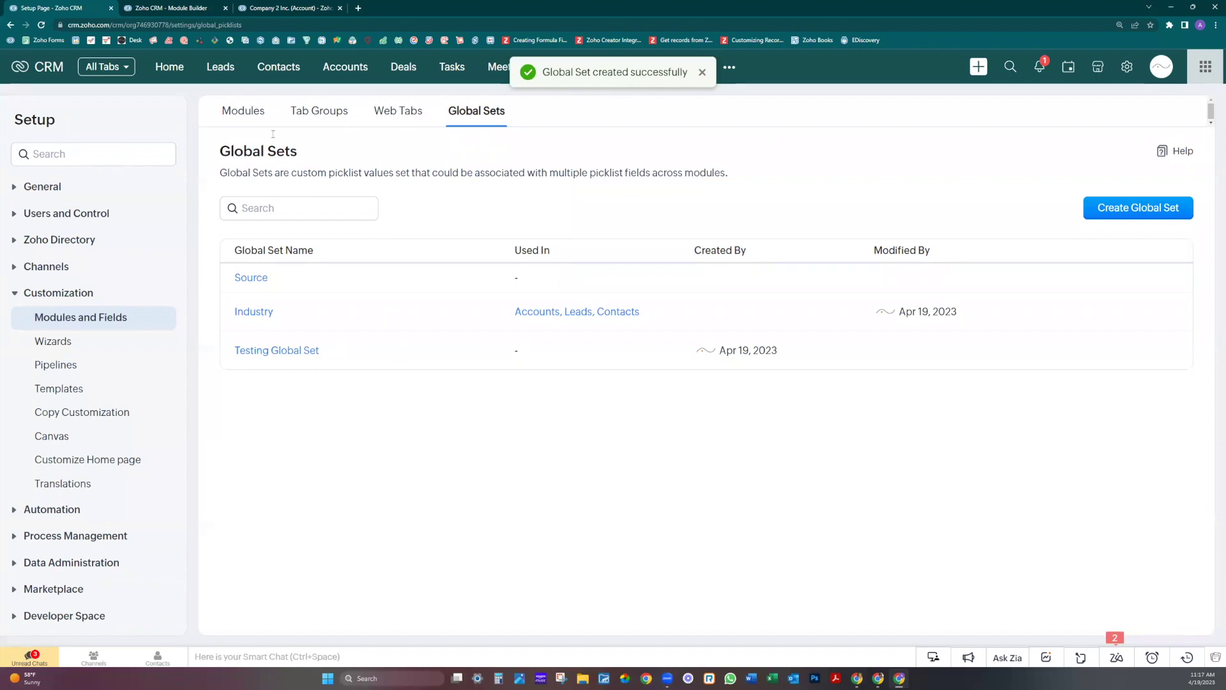
left_click(168, 8)
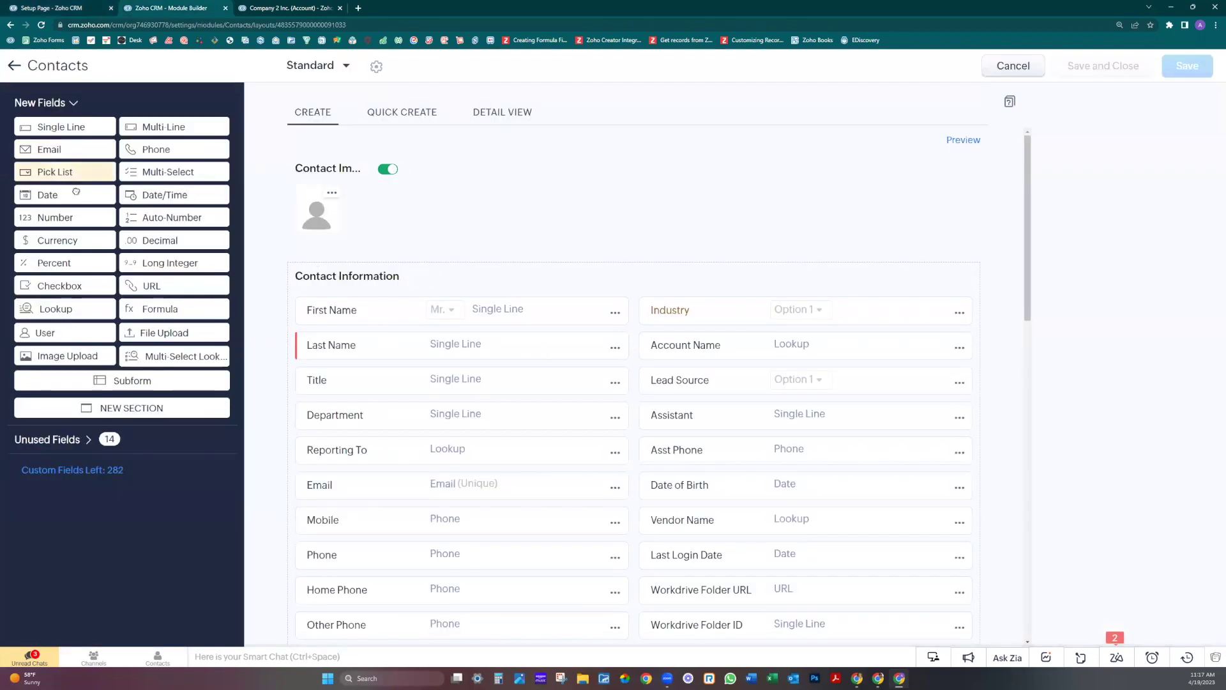
Drag a trial Pick List into the Contacts layout and browse the available global sets
left_click_drag(75, 192, 686, 299)
left_click(606, 148)
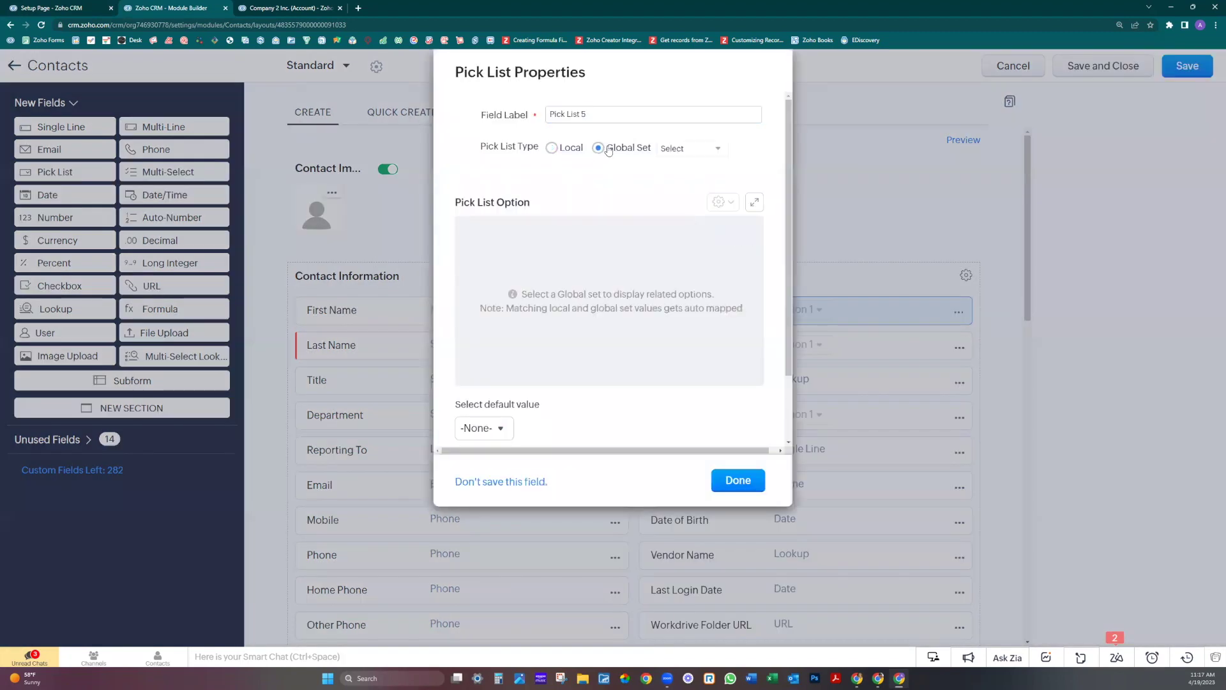
left_click(682, 151)
left_click(684, 154)
Discard the trial field and leave the layout editor without saving
left_click(536, 480)
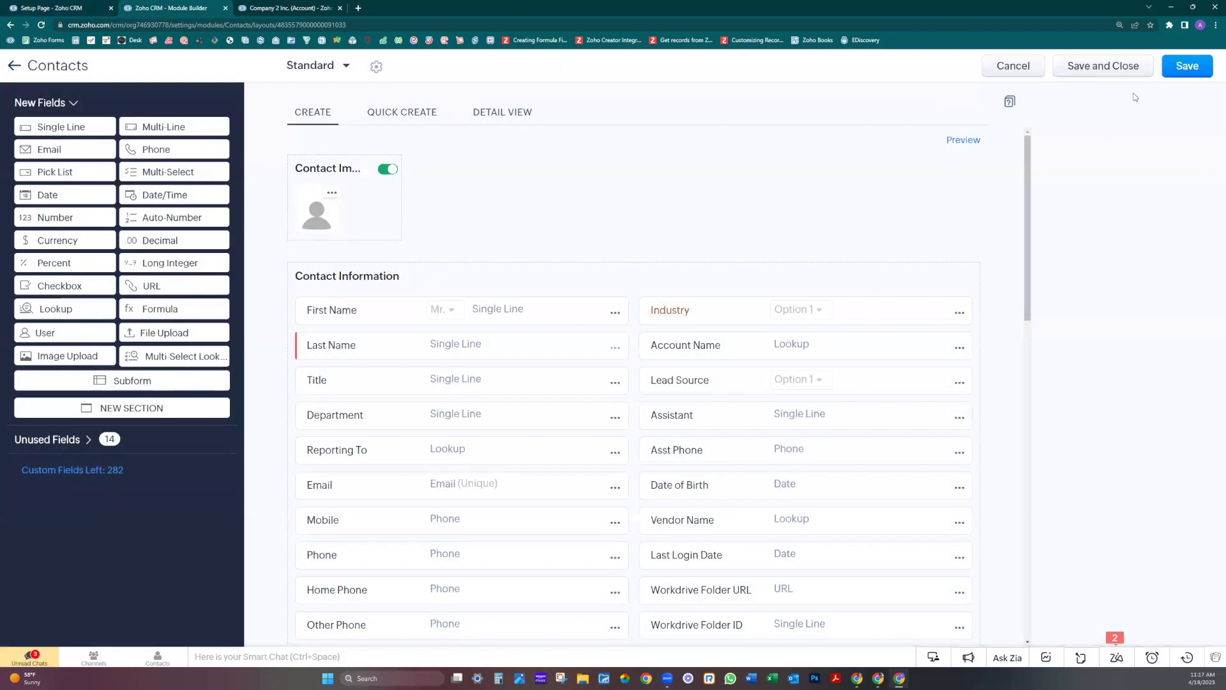
left_click(1012, 66)
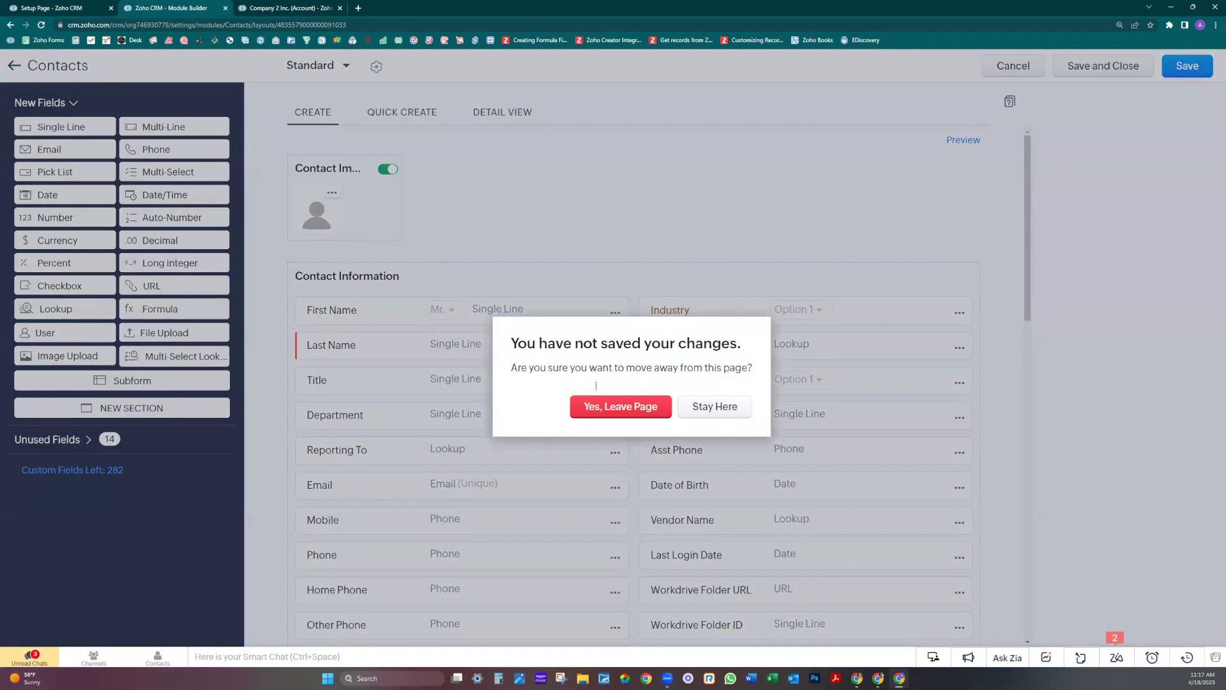
left_click(621, 407)
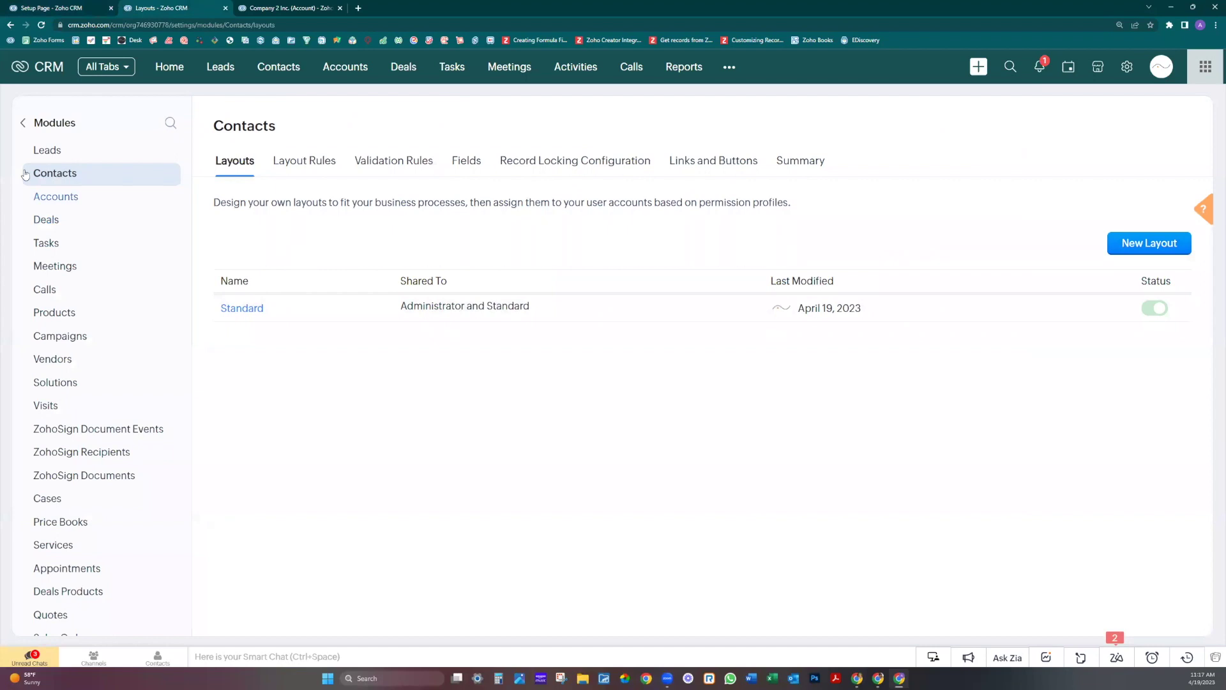
Add a new Pick List field at the top of Contact Information in the Standard layout
left_click(40, 25)
left_click(240, 308)
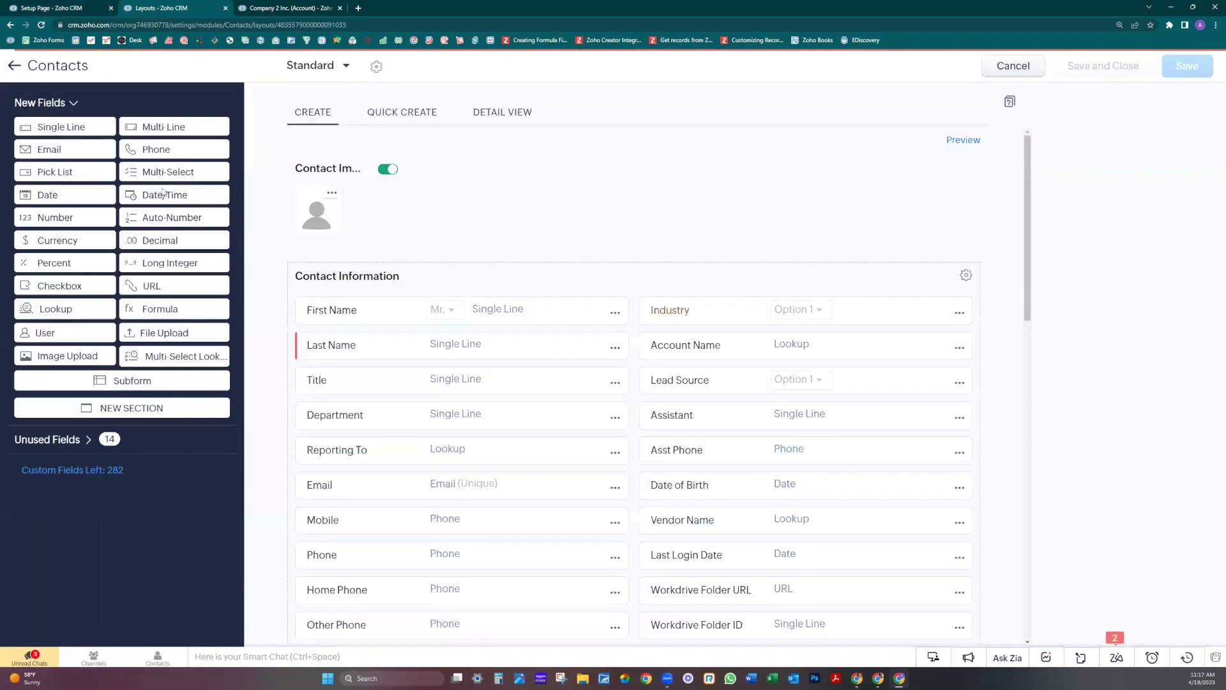
mouse_move(55, 171)
left_mouse_down()
mouse_move(723, 319)
mouse_move(762, 305)
left_mouse_up()
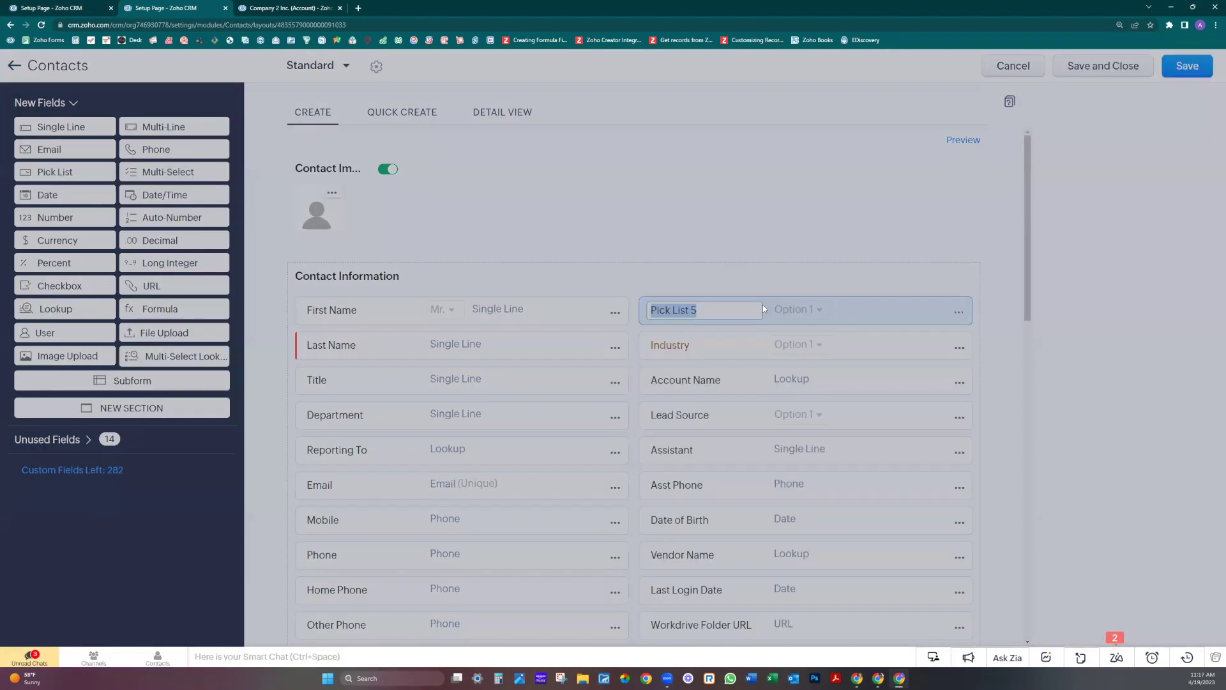
Link the new pick list to Testing Global Set and save the Contacts layout
left_click(617, 151)
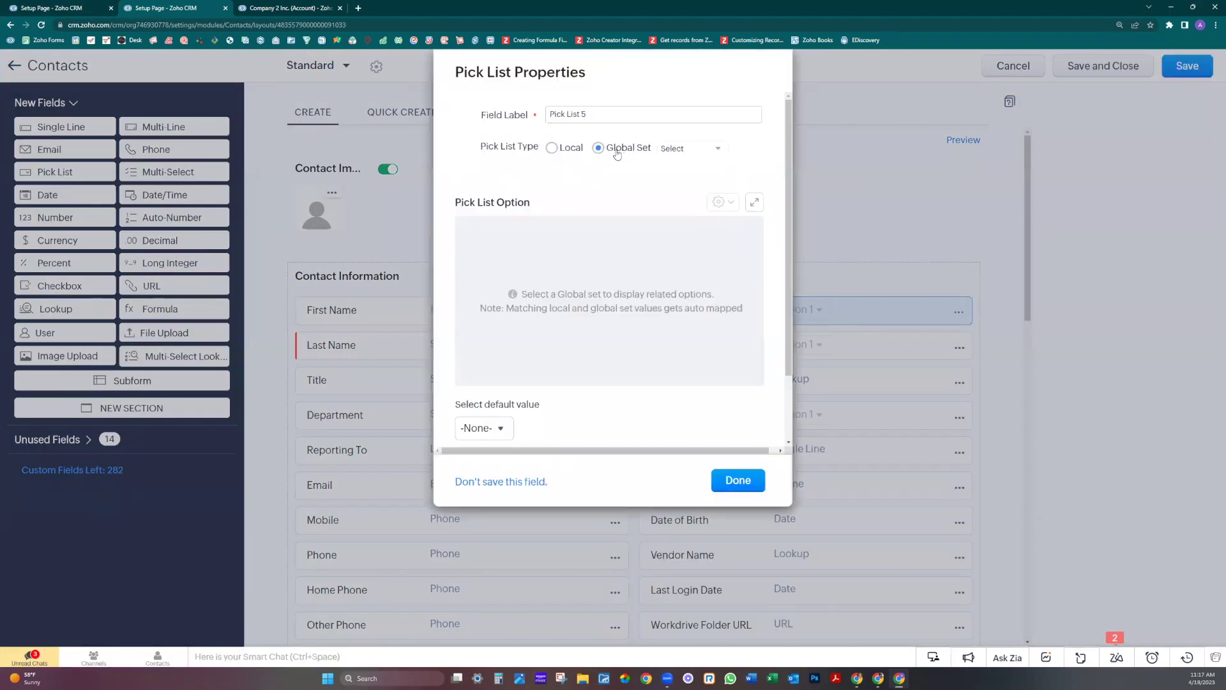
left_click(686, 149)
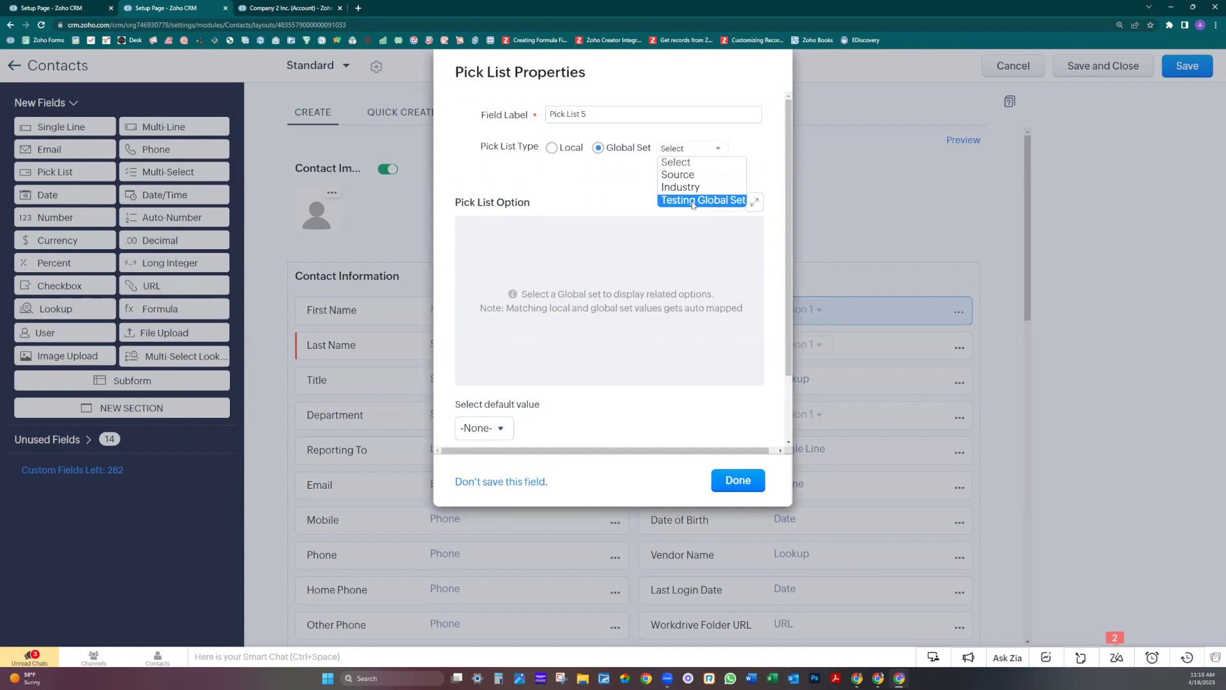
left_click(693, 202)
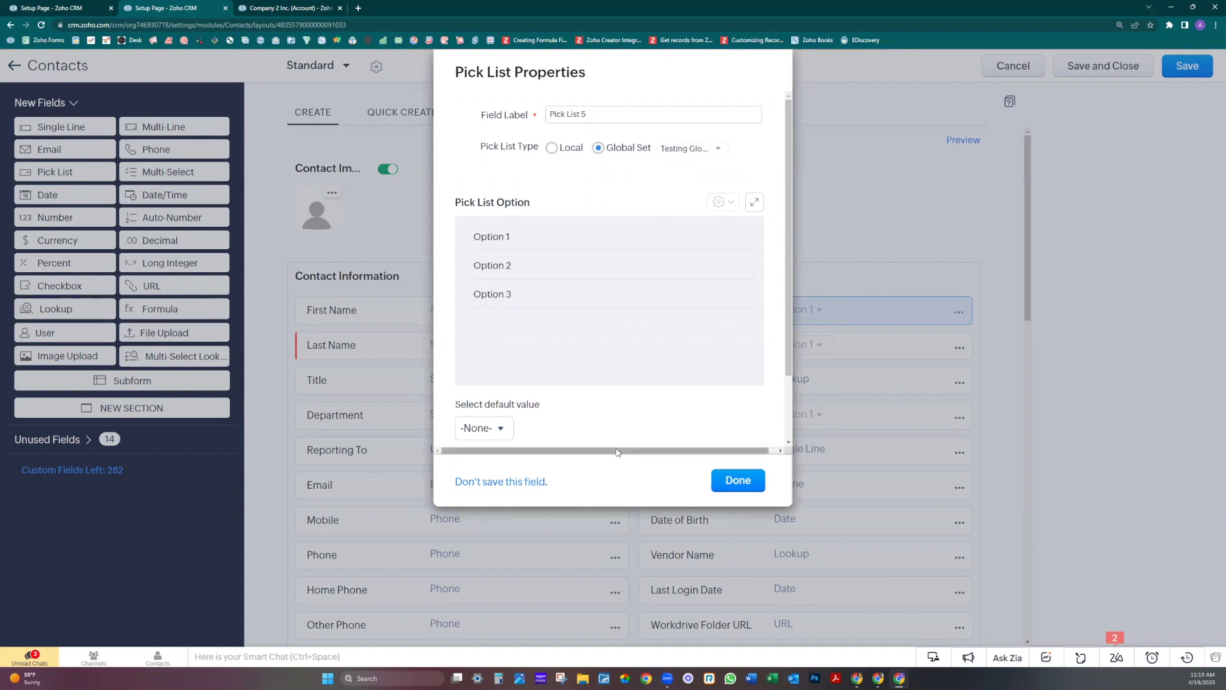
left_click(738, 481)
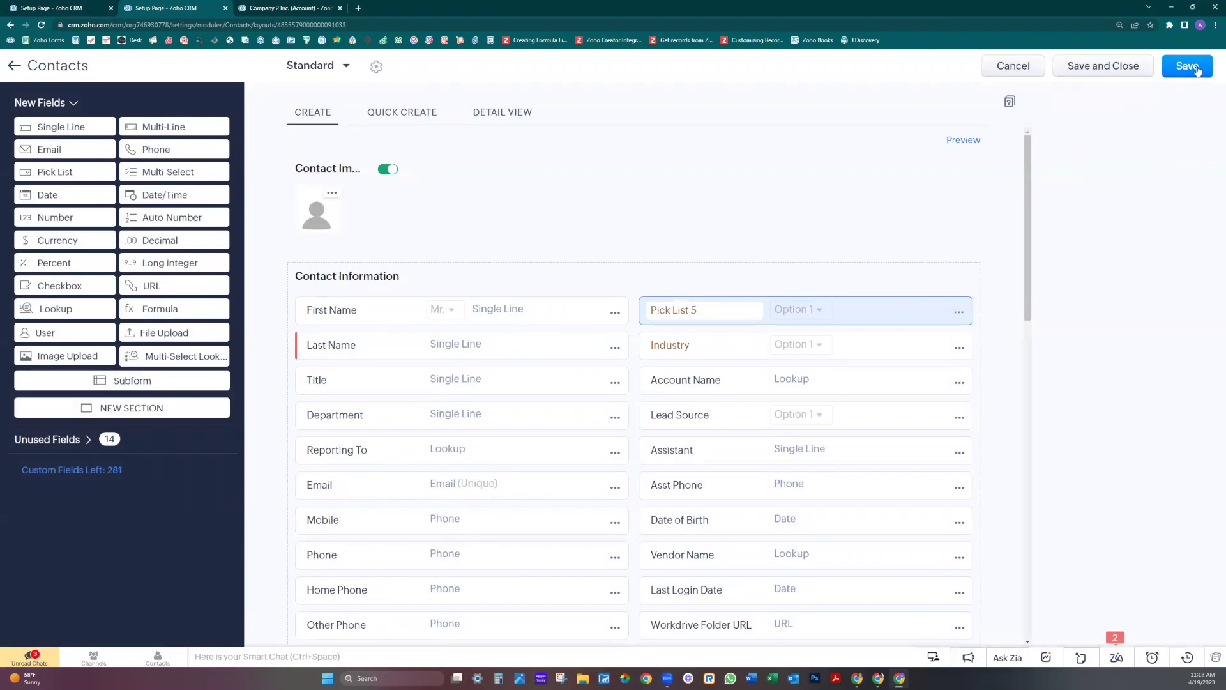
left_click(1201, 66)
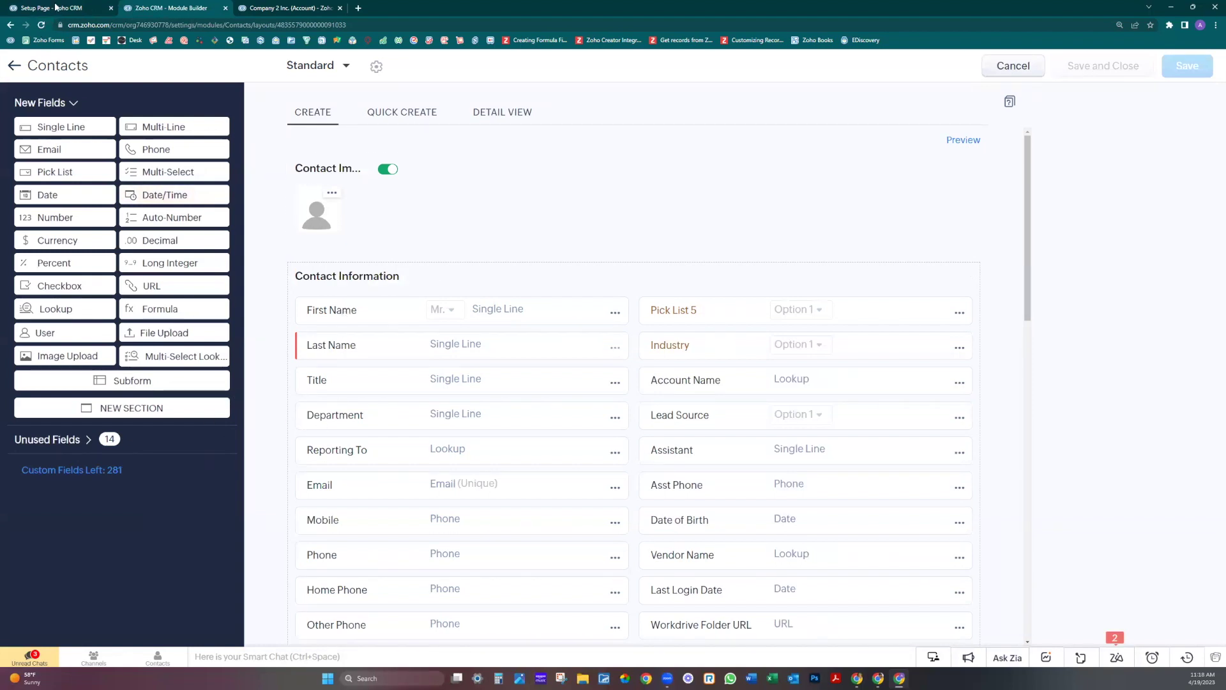
left_click(12, 66)
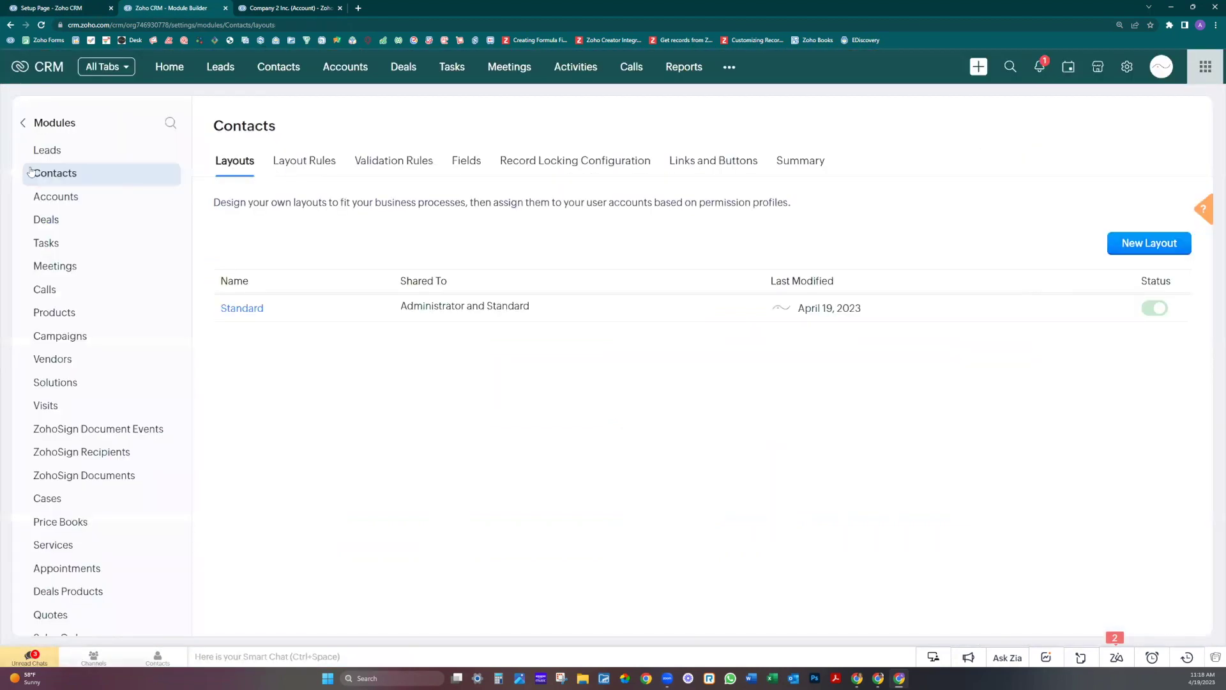
left_click(49, 199)
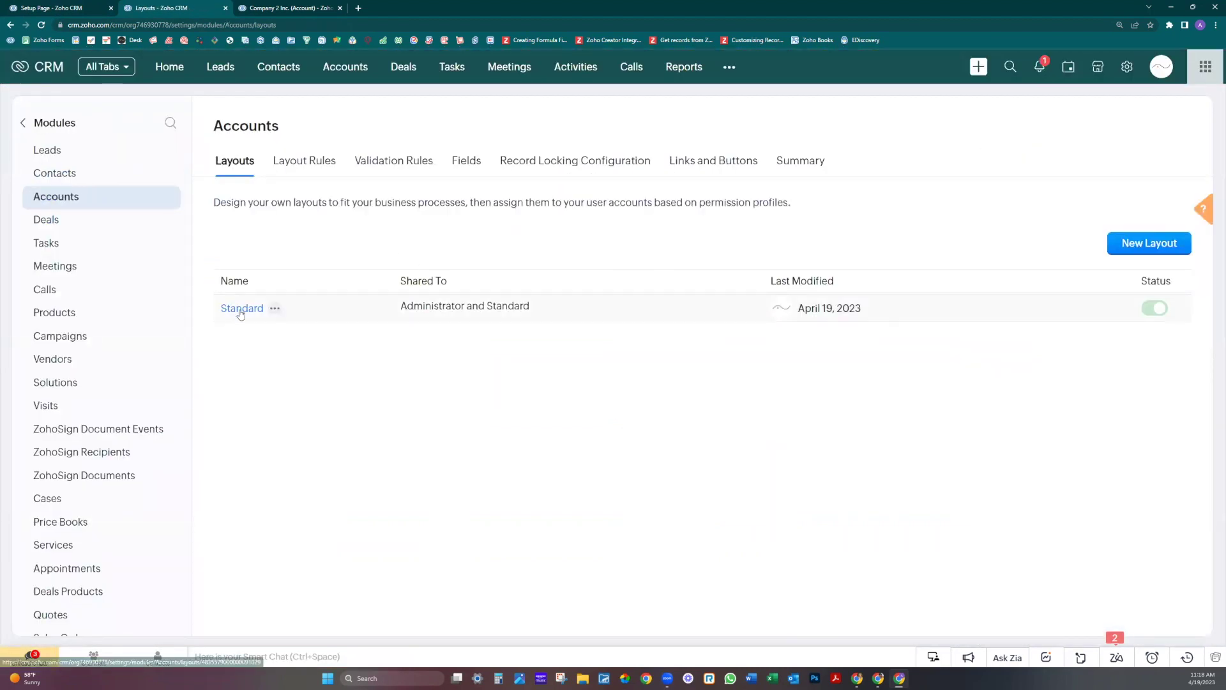
left_click(241, 312)
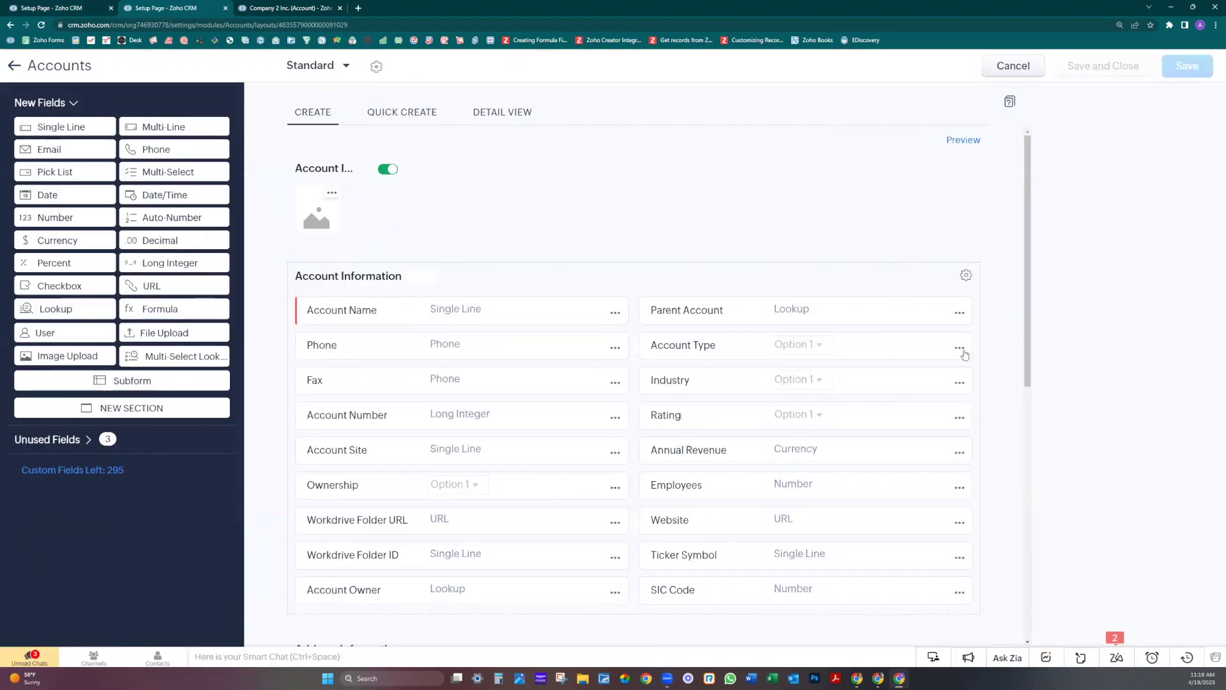
left_click(960, 348)
left_click(928, 412)
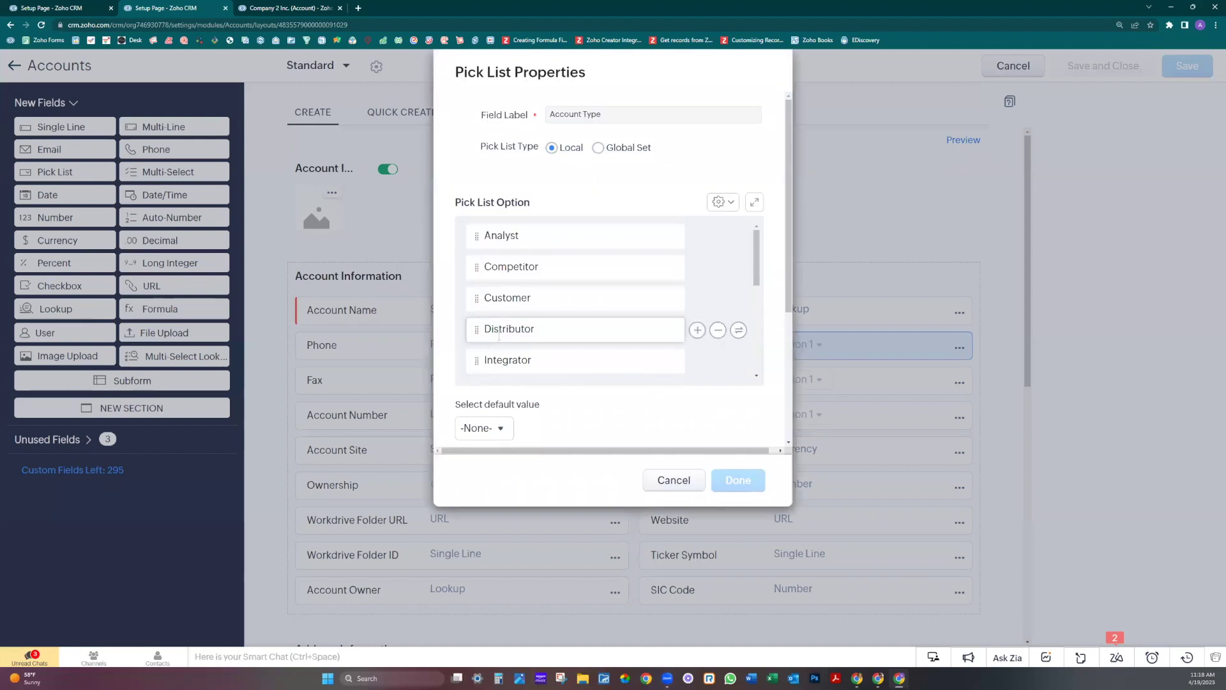
scroll(575, 332, "down", 3)
scroll(495, 341, "up", 3)
scroll(496, 340, "up", 2)
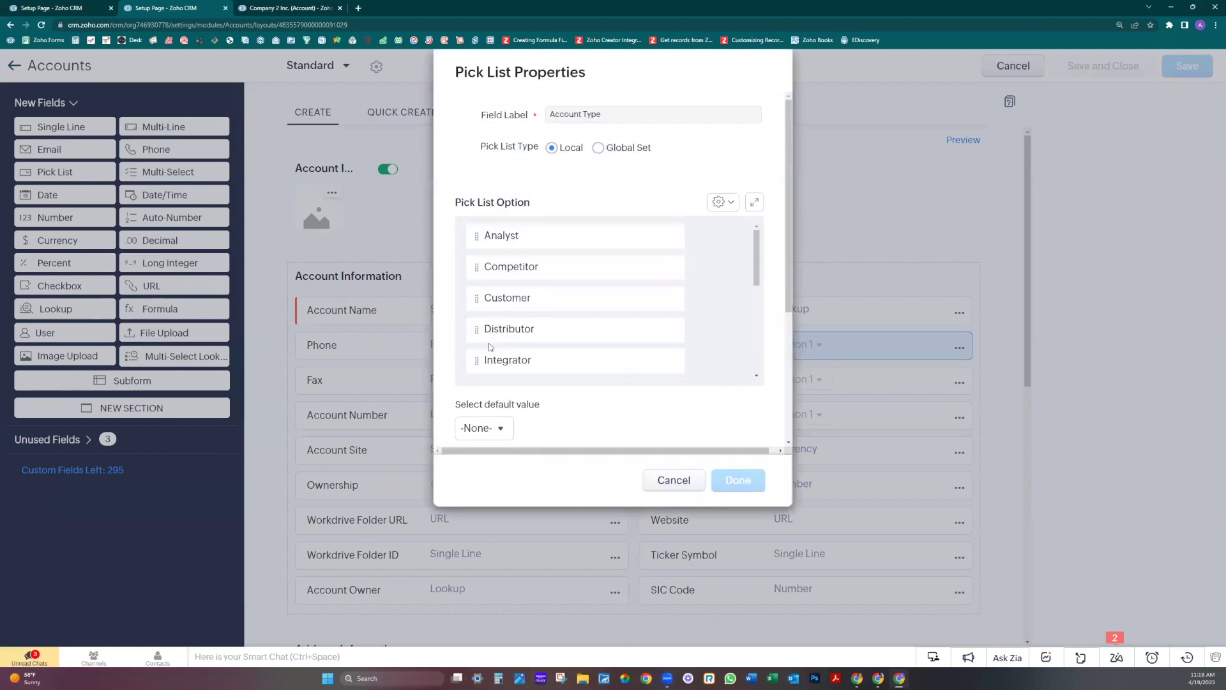
left_click(598, 148)
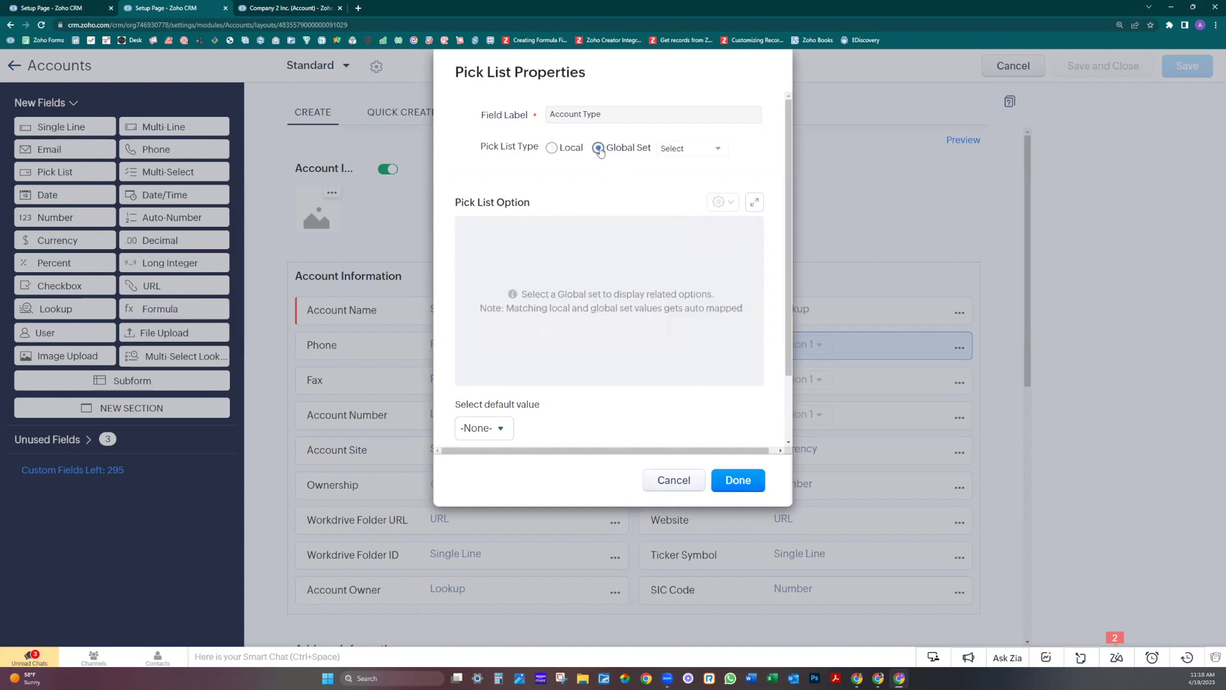
left_click(687, 151)
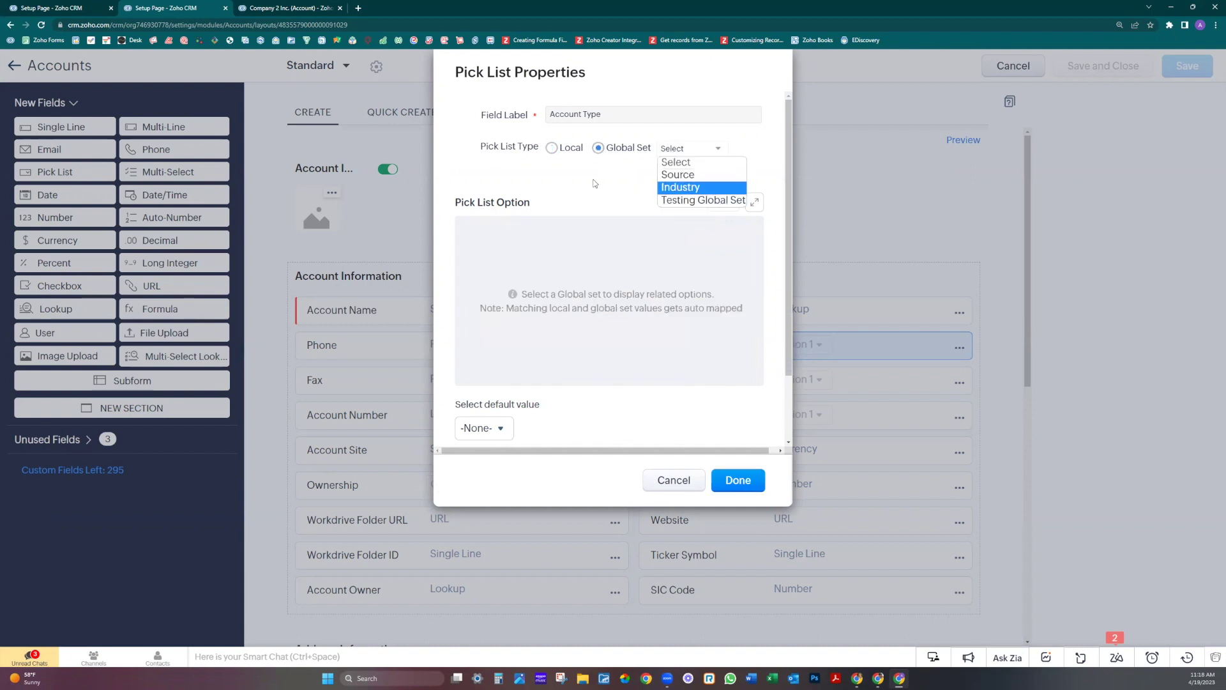
left_click(566, 172)
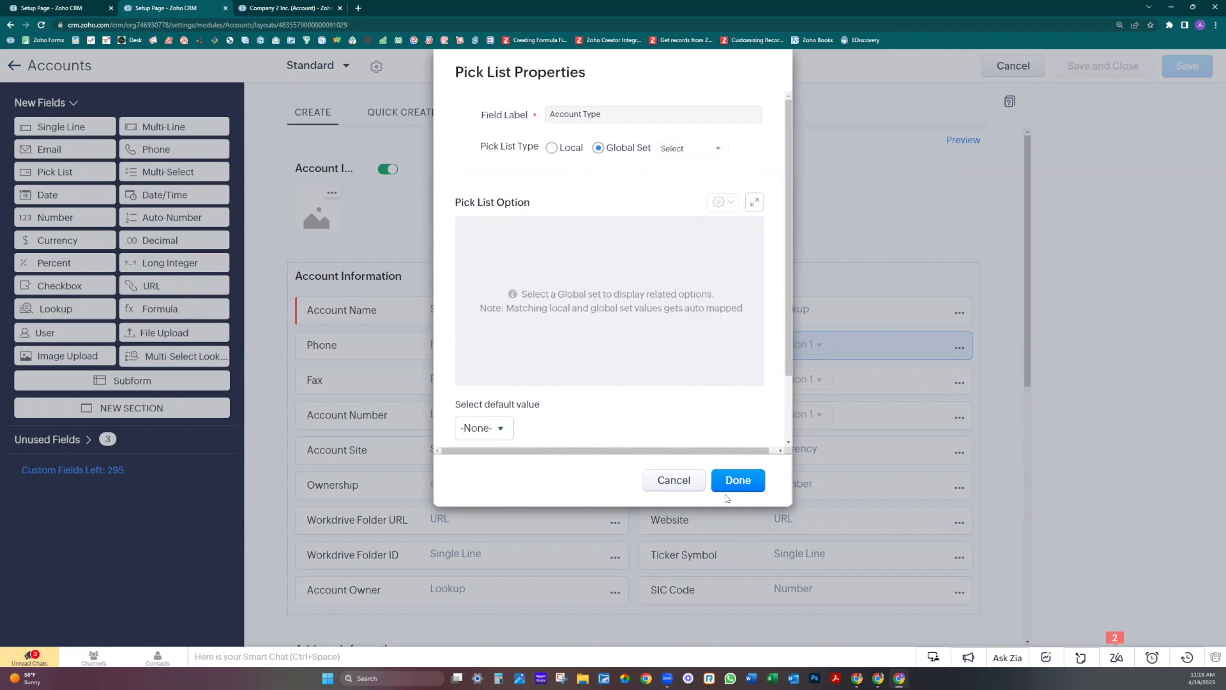
left_click(662, 484)
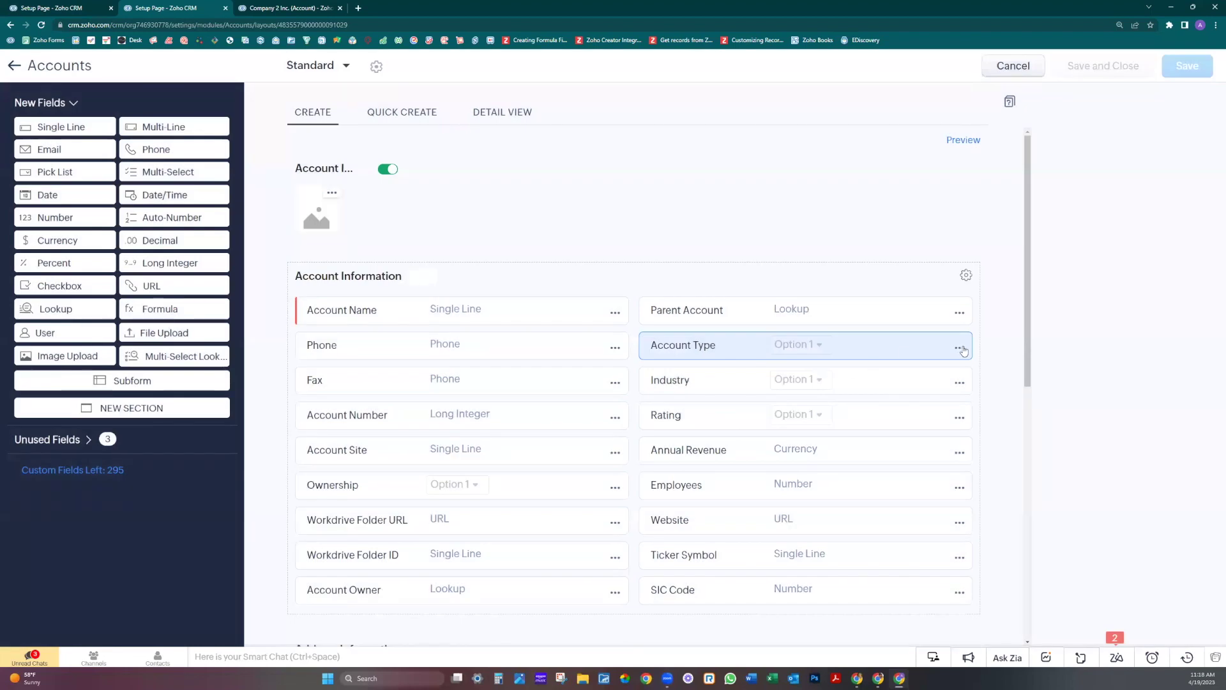
left_click(958, 351)
left_click(906, 405)
scroll(604, 244, "down", 3)
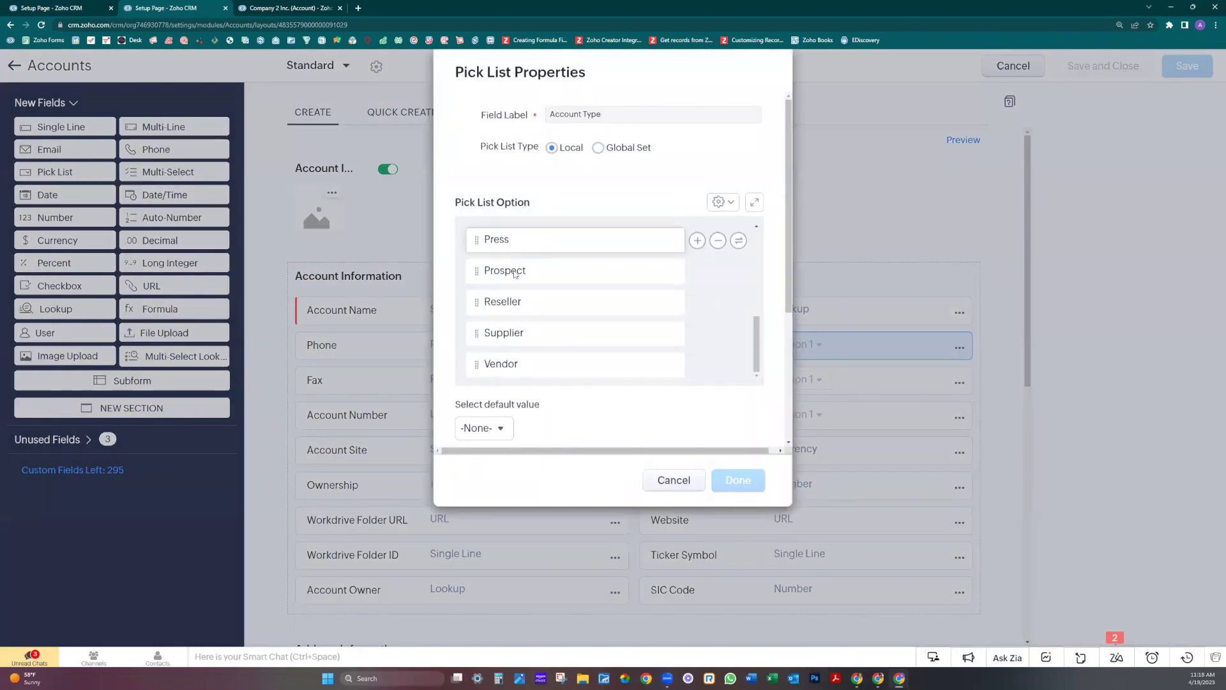
scroll(520, 335, "down", 3)
scroll(520, 335, "up", 3)
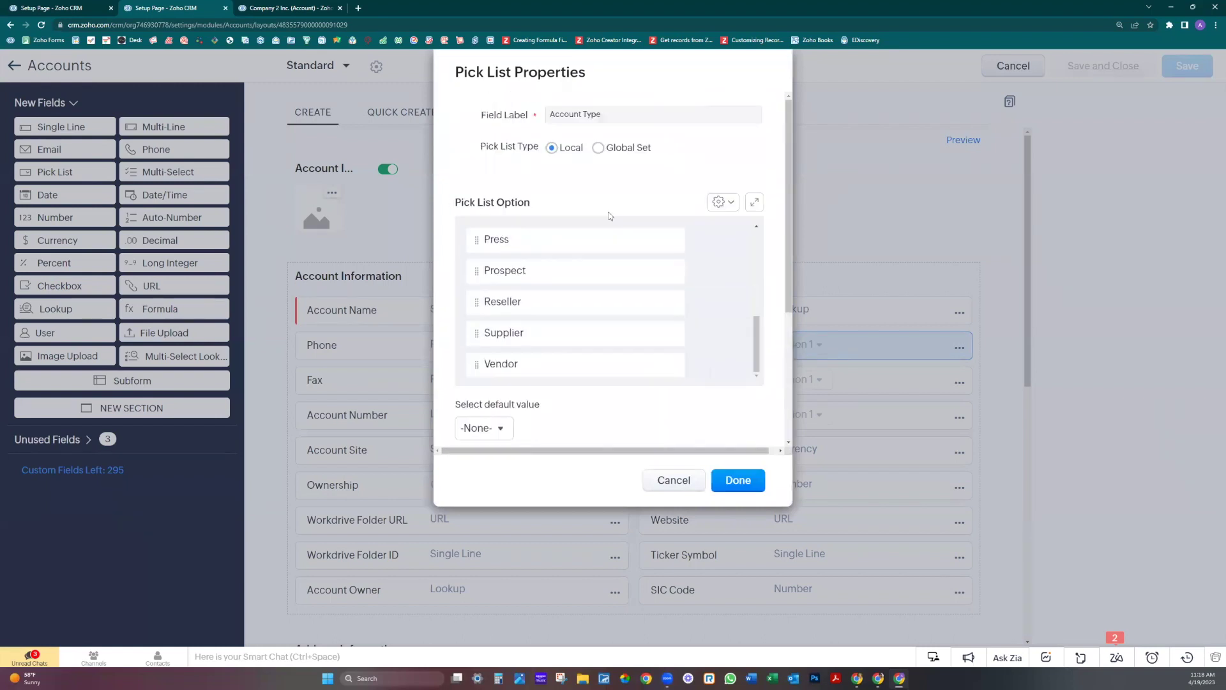
scroll(521, 334, "up", 2)
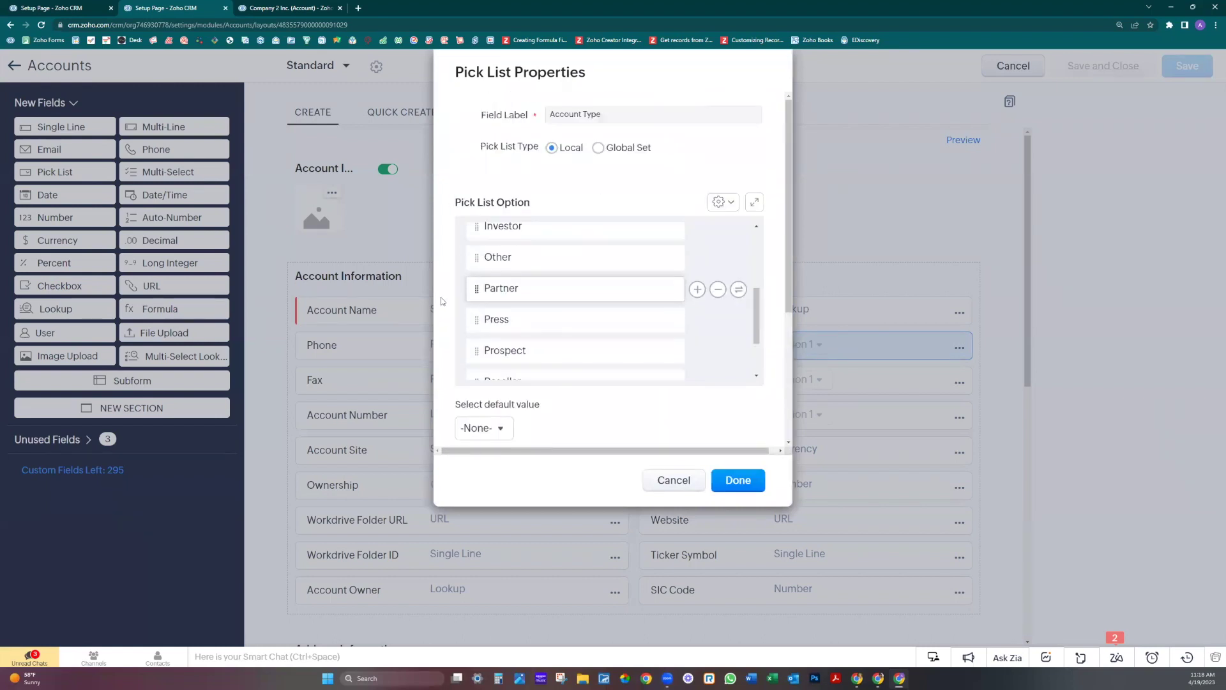
left_click(675, 482)
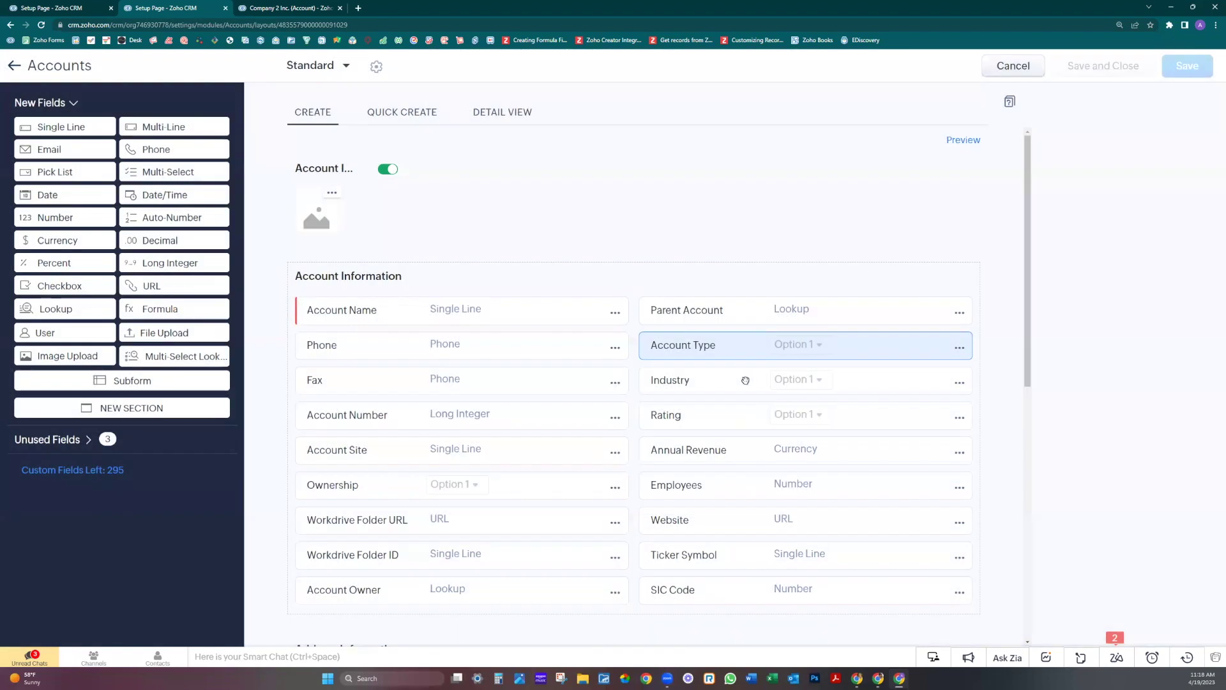
Create a global set named Type and bulk-add the pasted account type values
left_click(48, 9)
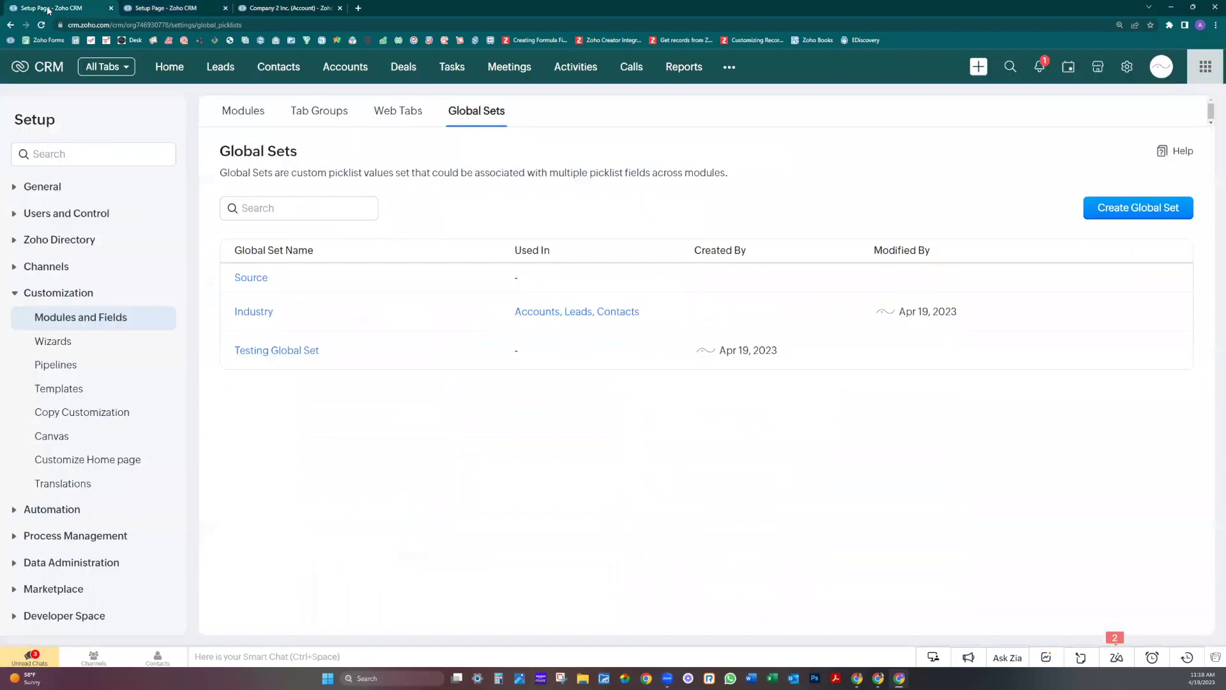
left_click(1111, 212)
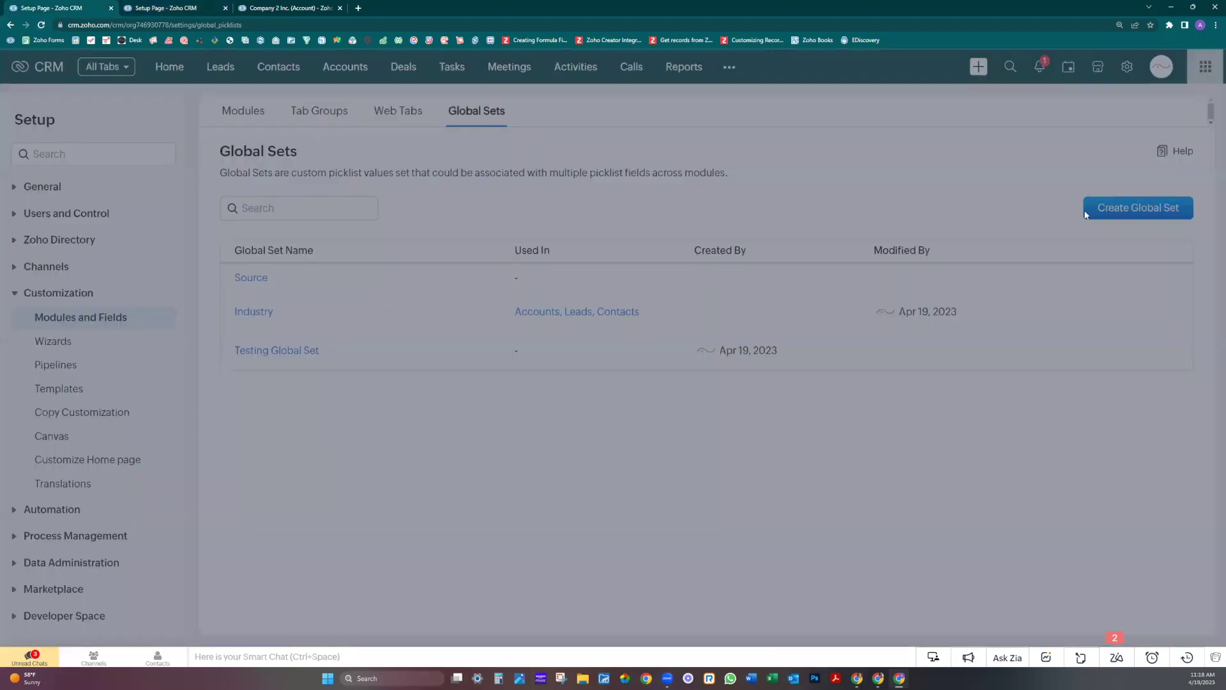
type("Type")
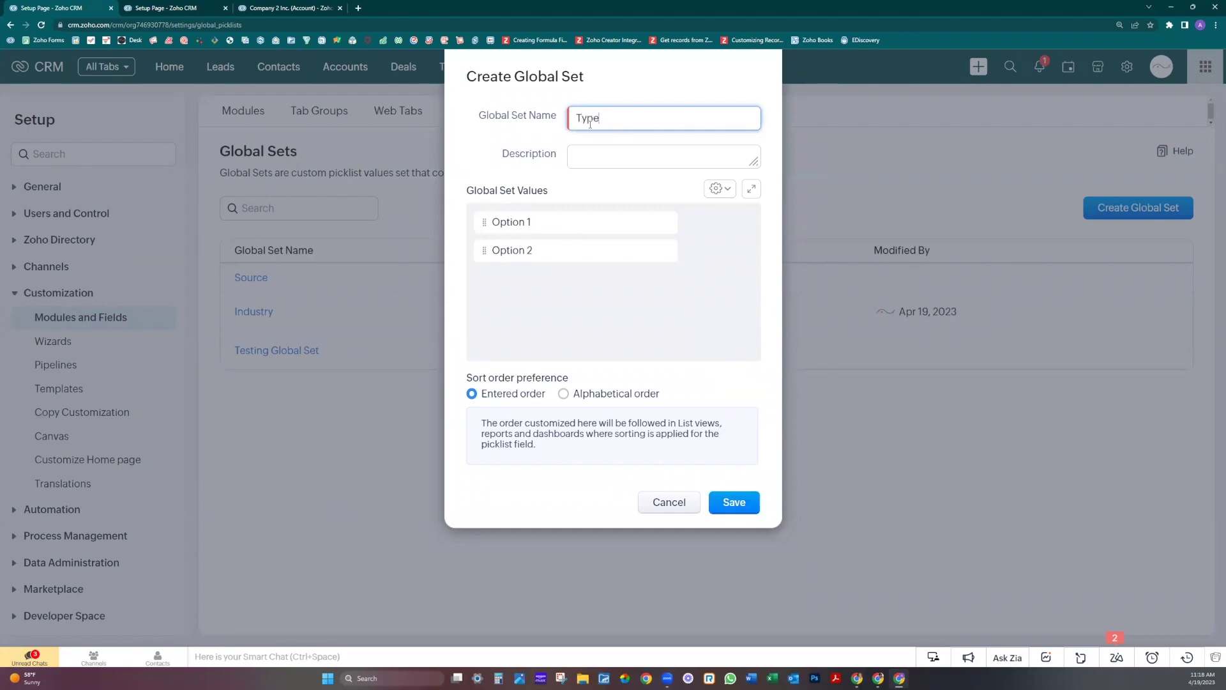
left_click(671, 140)
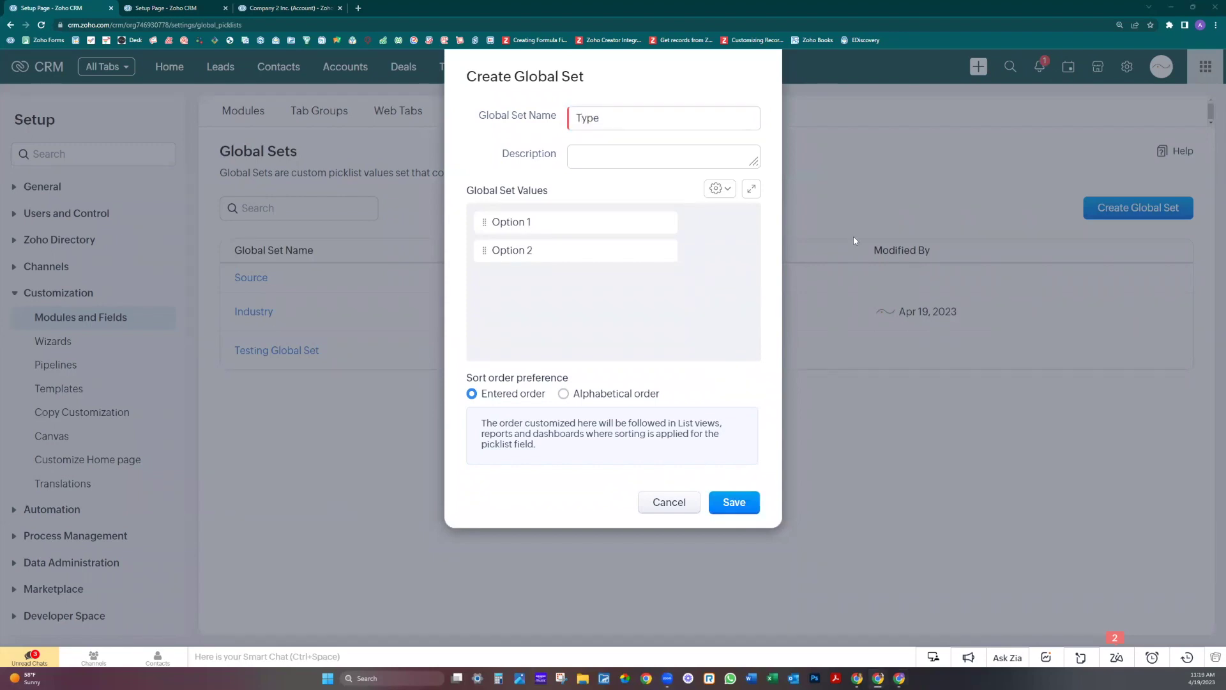
left_click(727, 192)
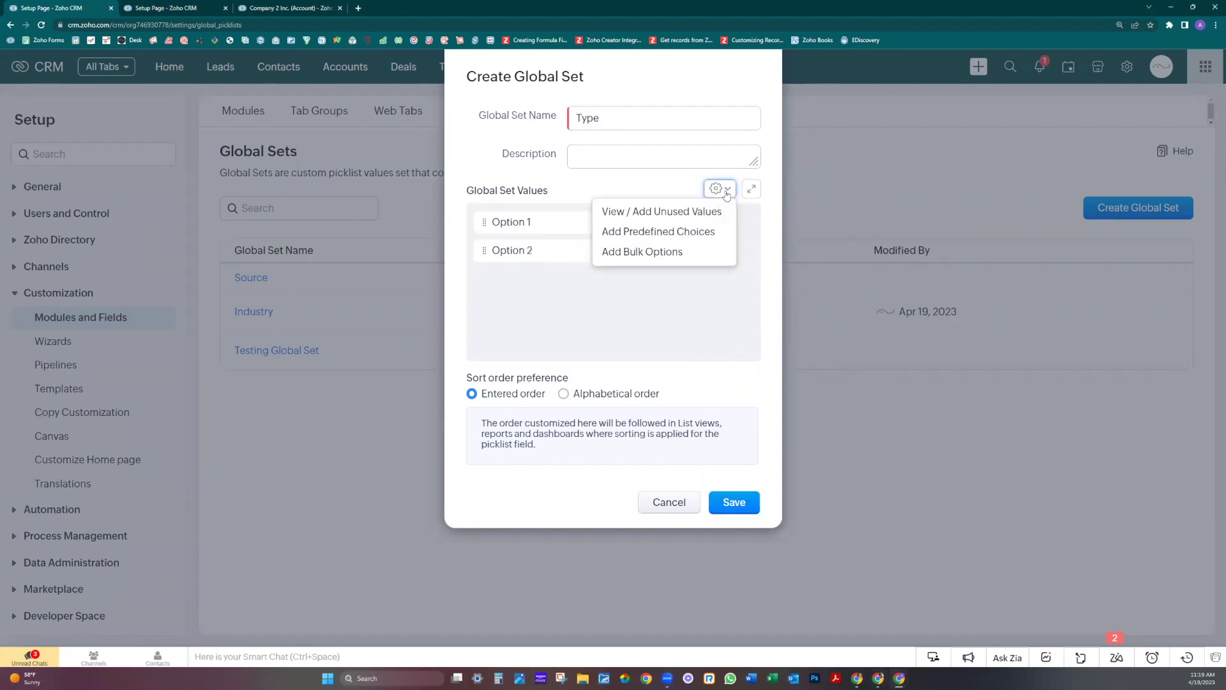
left_click(680, 254)
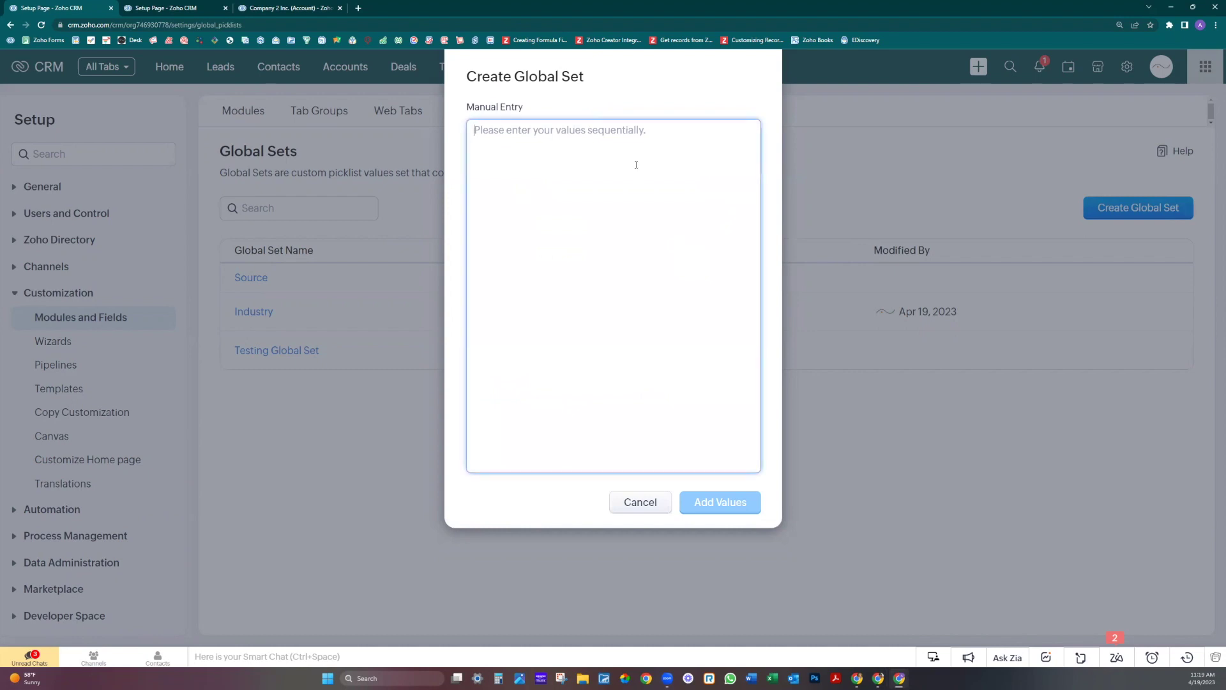
type("Analyst Competitor Customer Distributor Integrator Investor Other Partner Press Prospect Reseller Supplier Vendor")
left_click(717, 504)
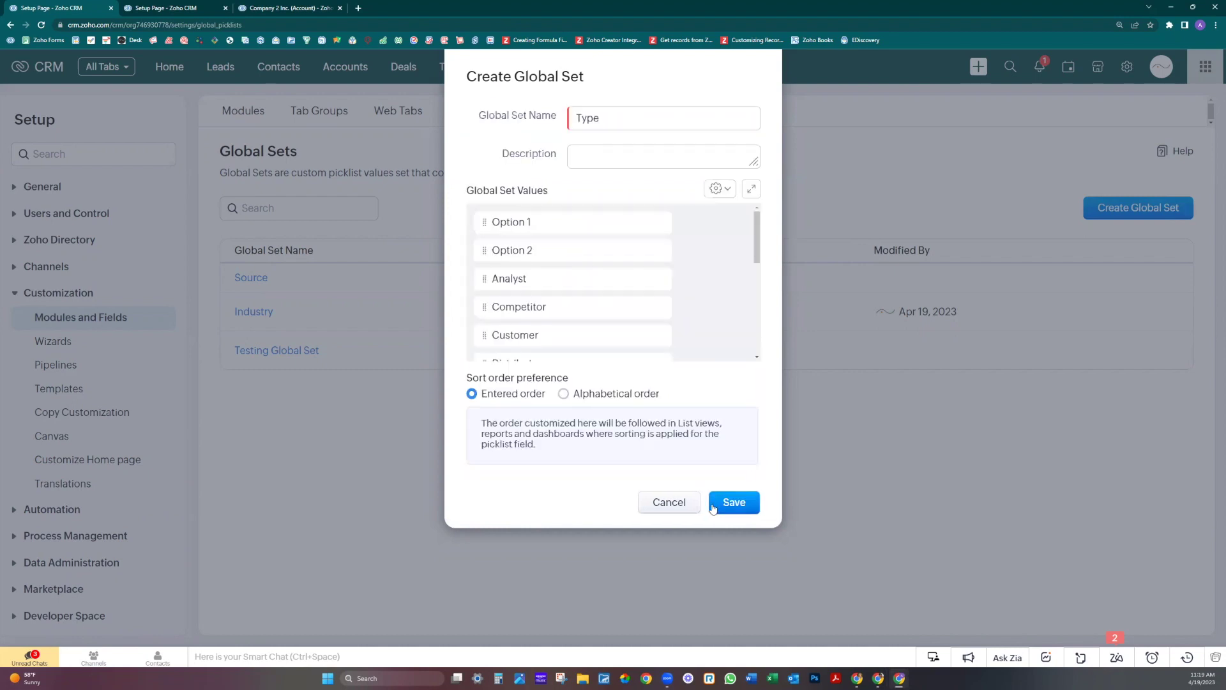
Remove Option 1/2, add Option Test at the top of the values, and save the Type set
left_click(706, 223)
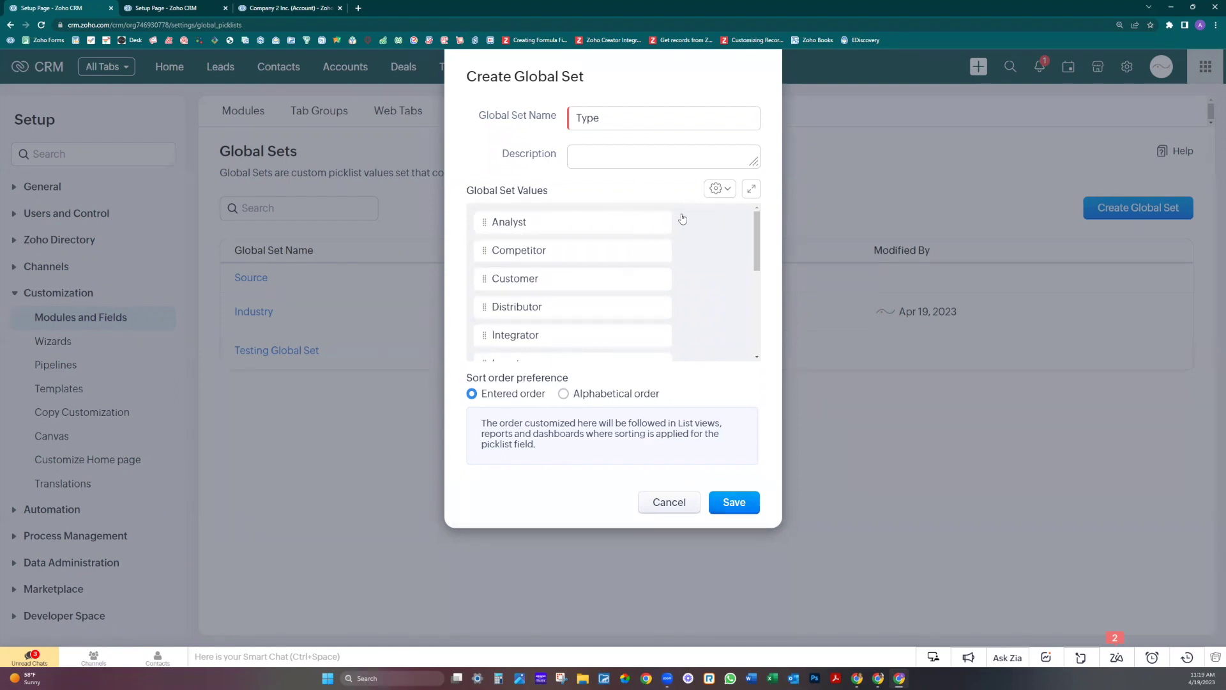
mouse_move(574, 279)
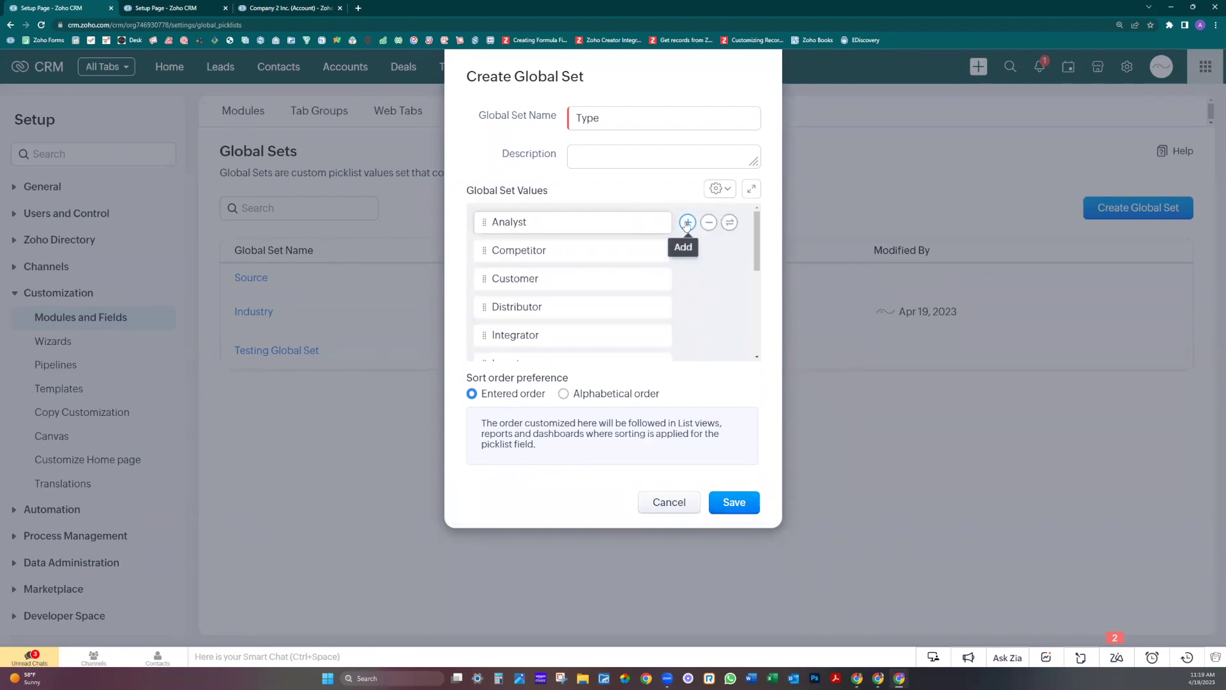
left_click(686, 220)
type("Op")
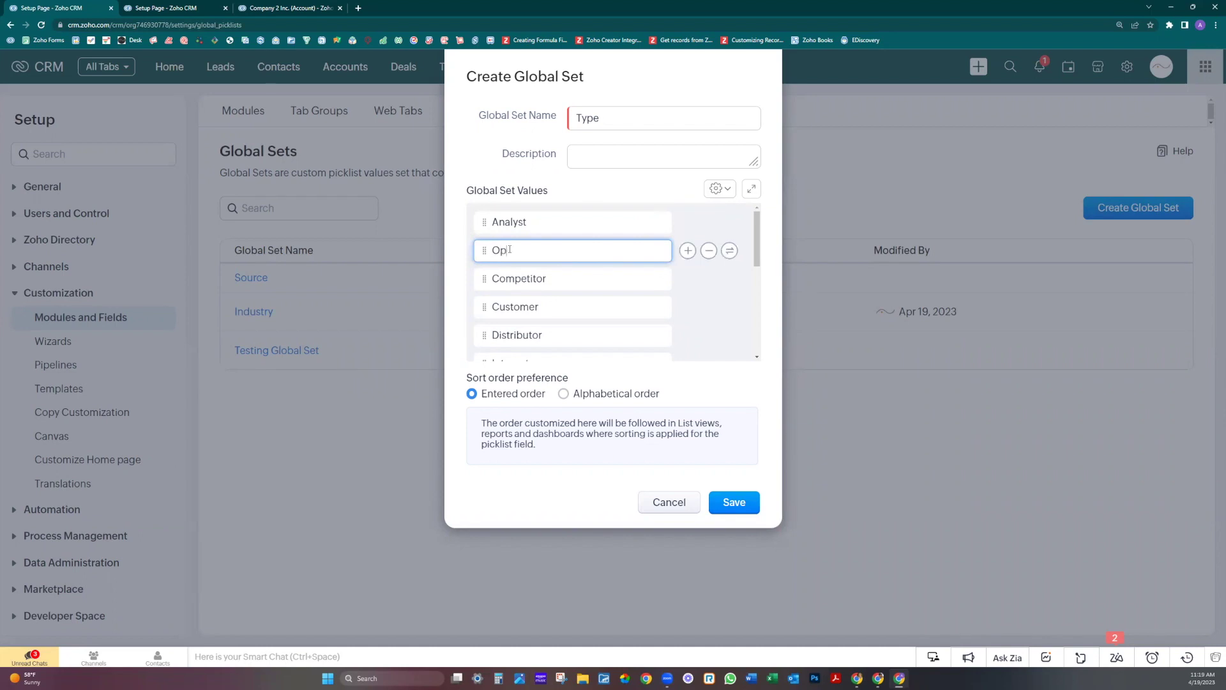
type("tion Test")
left_click_drag(484, 250, 484, 219)
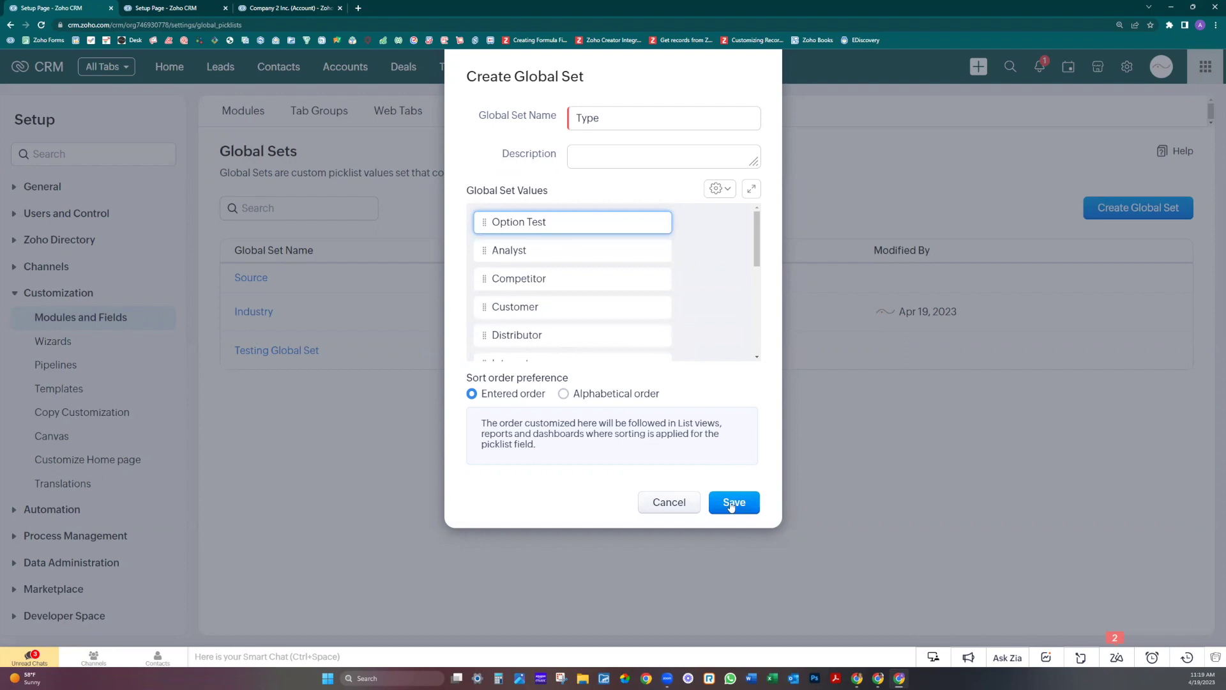
left_click(732, 505)
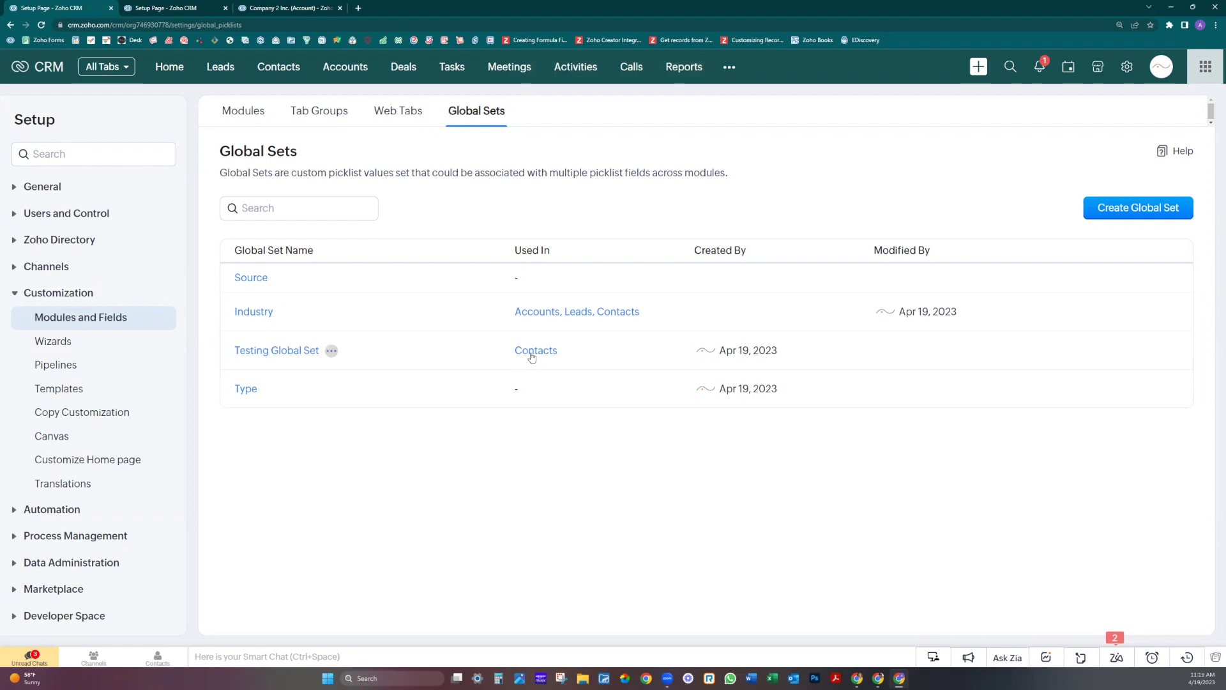
Set the Accounts Account Type picklist to draw its values from the Type global set
left_click(141, 10)
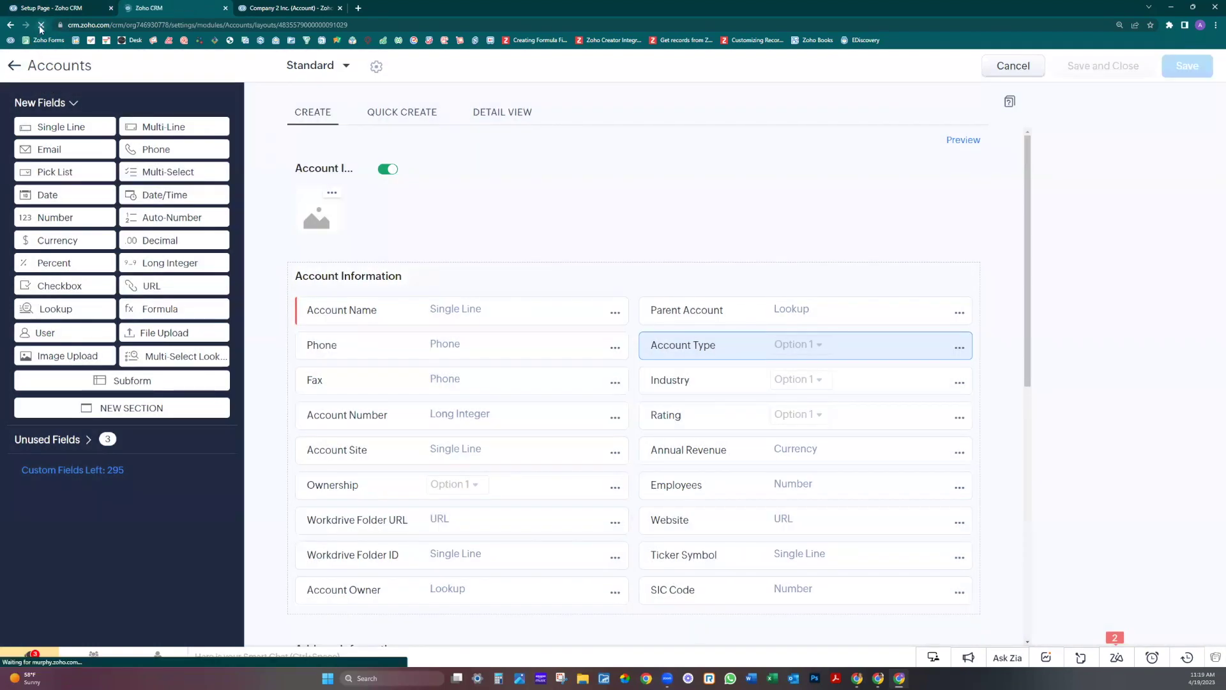
left_click(961, 350)
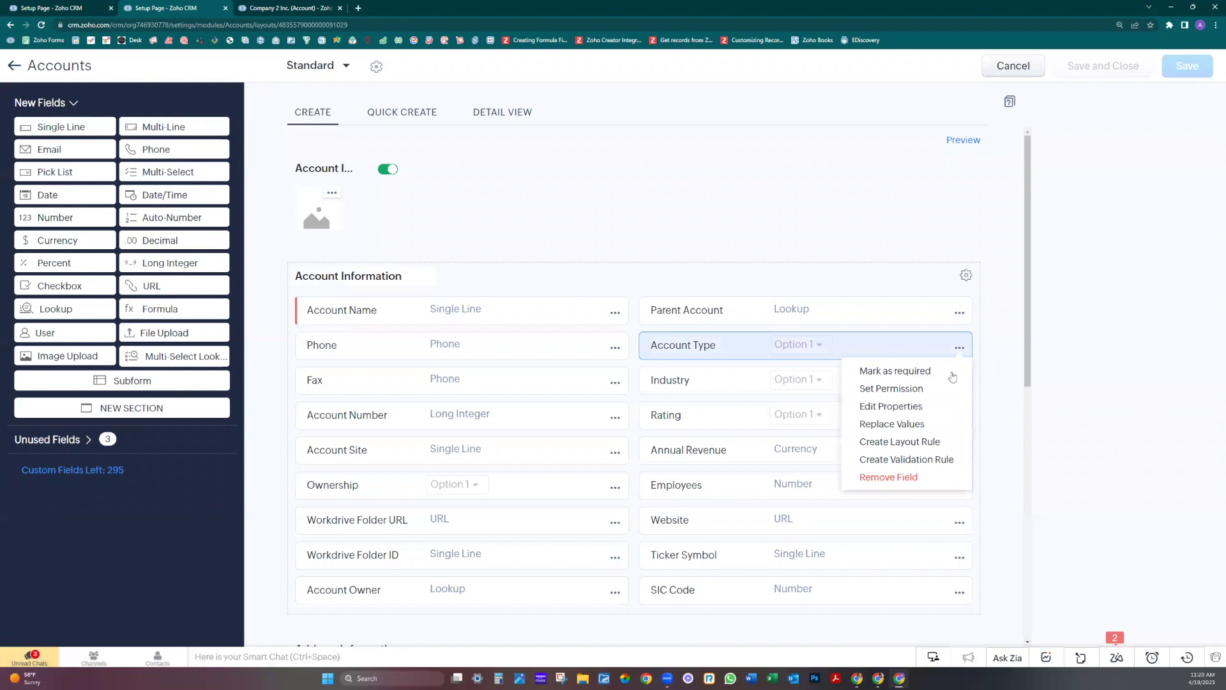
left_click(891, 406)
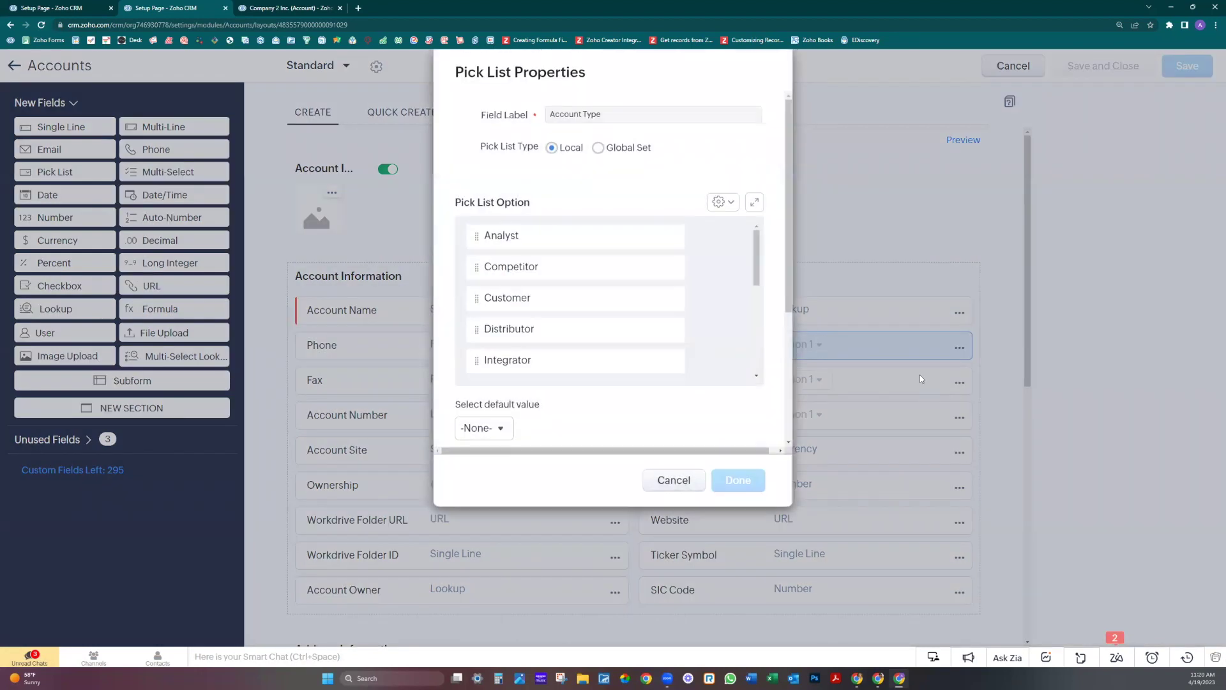
left_click(618, 149)
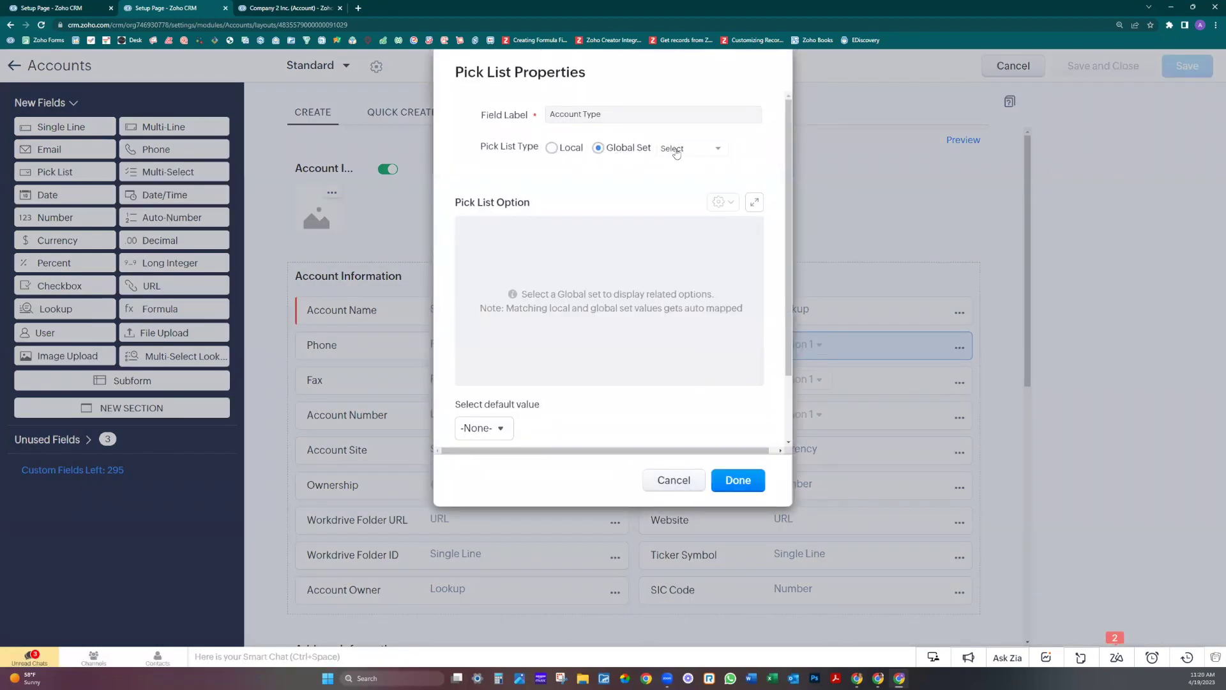
left_click(675, 150)
left_click(680, 215)
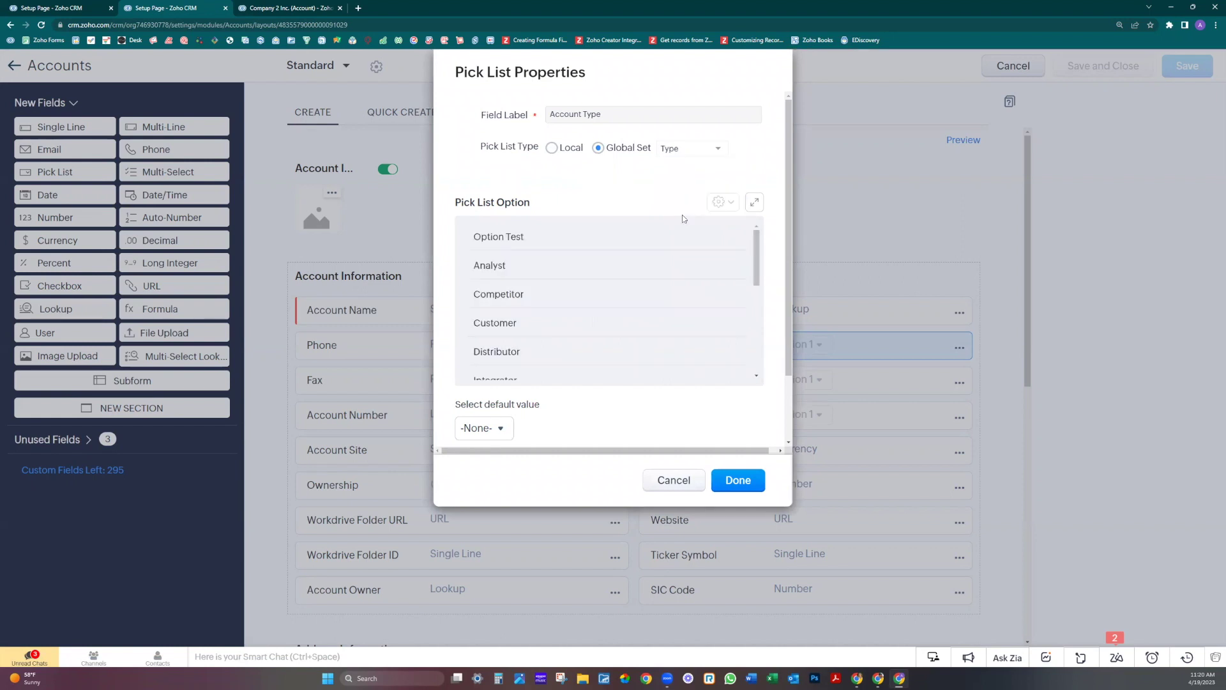
scroll(642, 344, "down", 2)
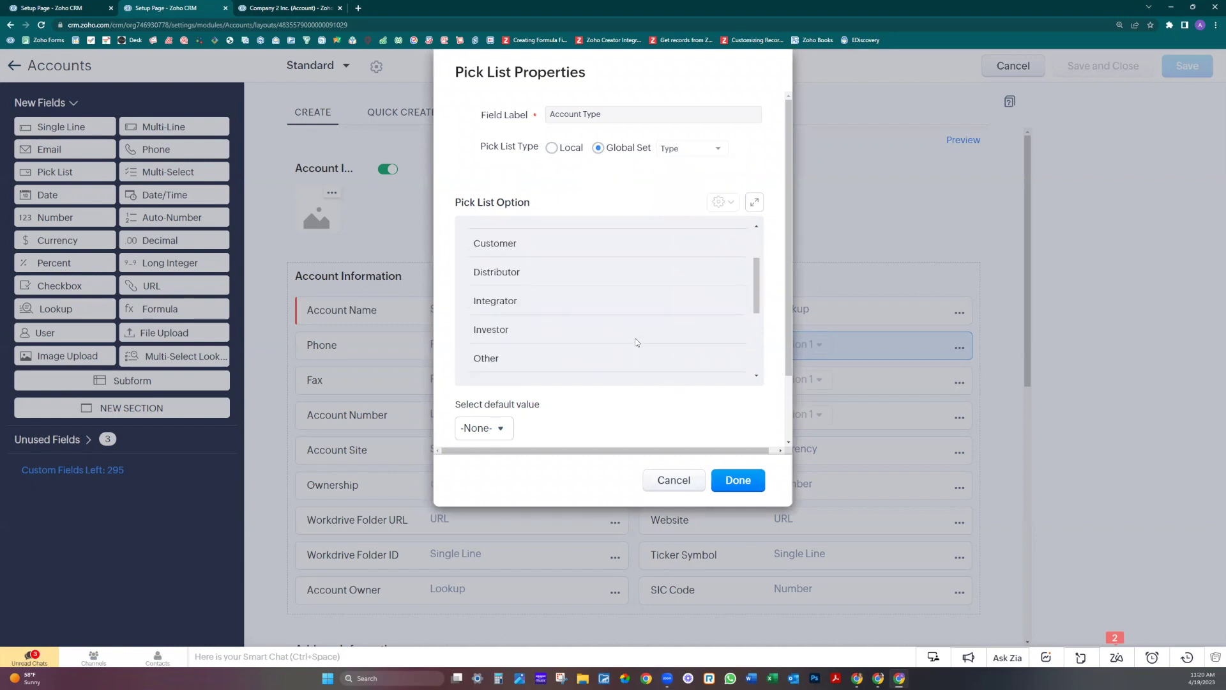
scroll(642, 343, "up", 2)
left_click(733, 484)
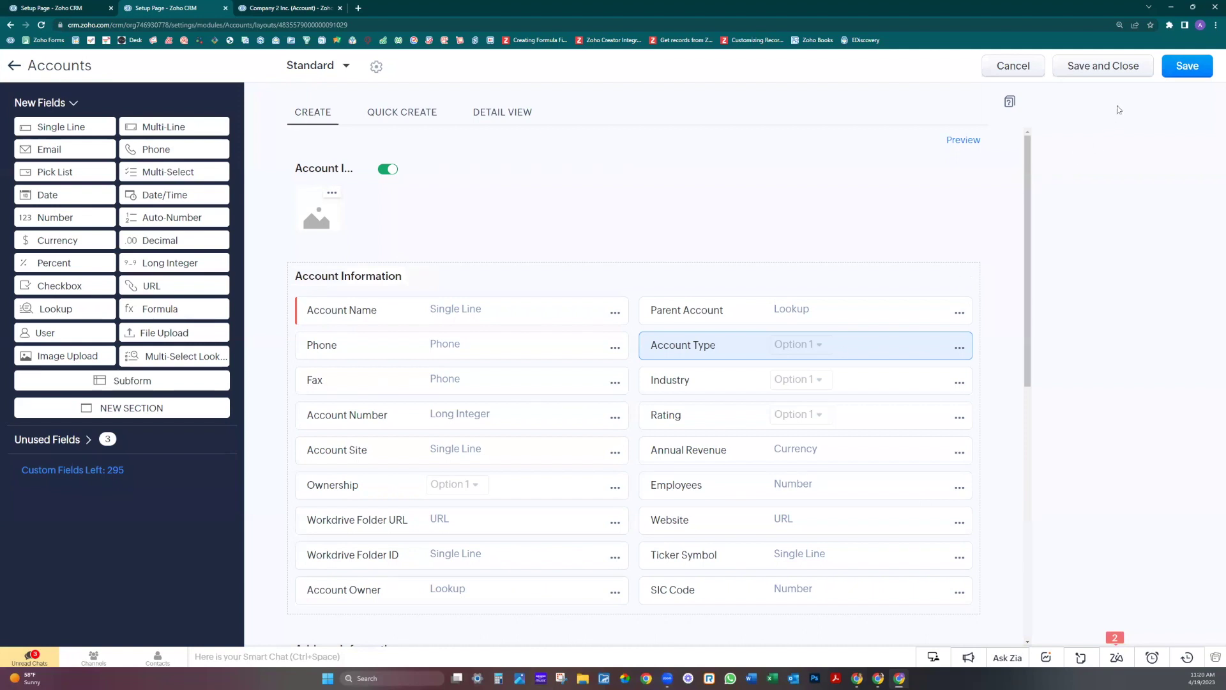
Save the Standard layout and return to the Global Sets page
left_click(1186, 66)
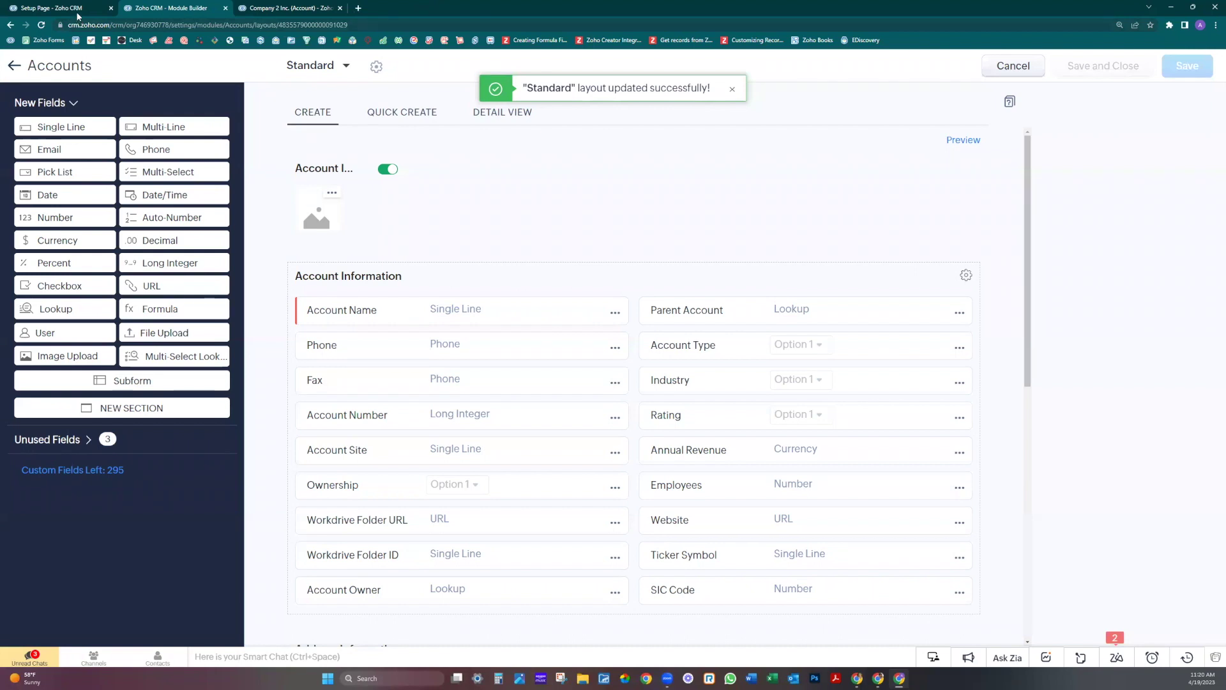
left_click(79, 9)
mouse_move(247, 388)
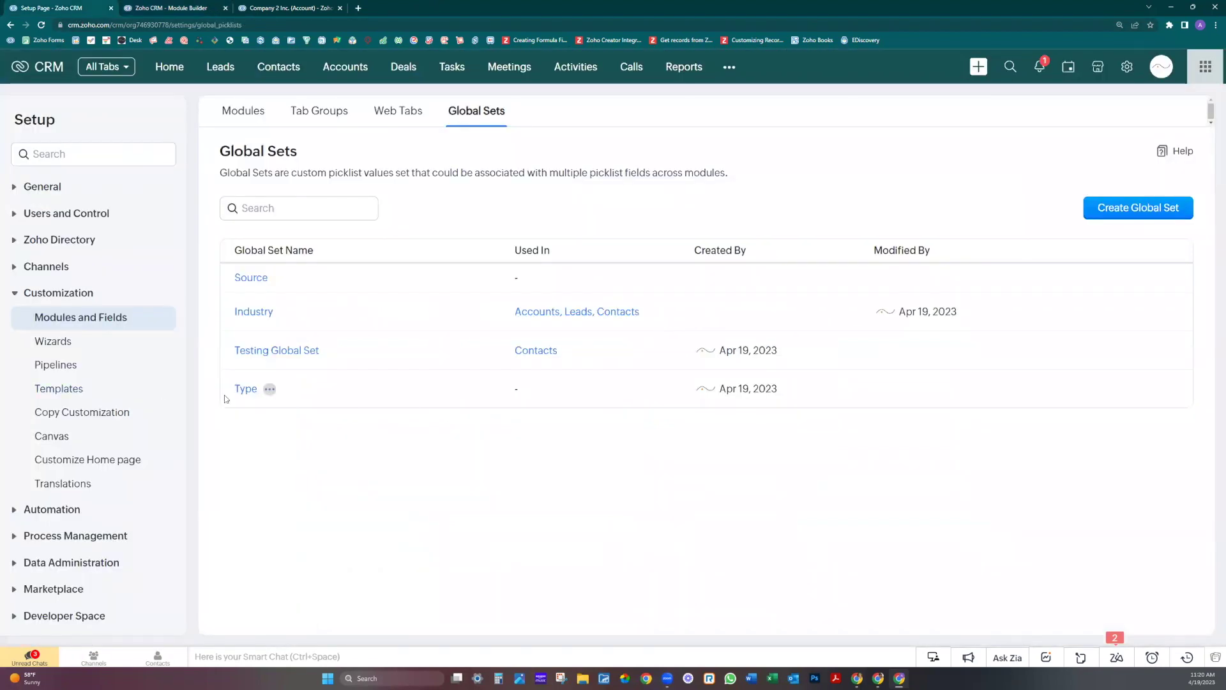
Reload the Global Sets page to check the Used In column for Type
left_click(39, 26)
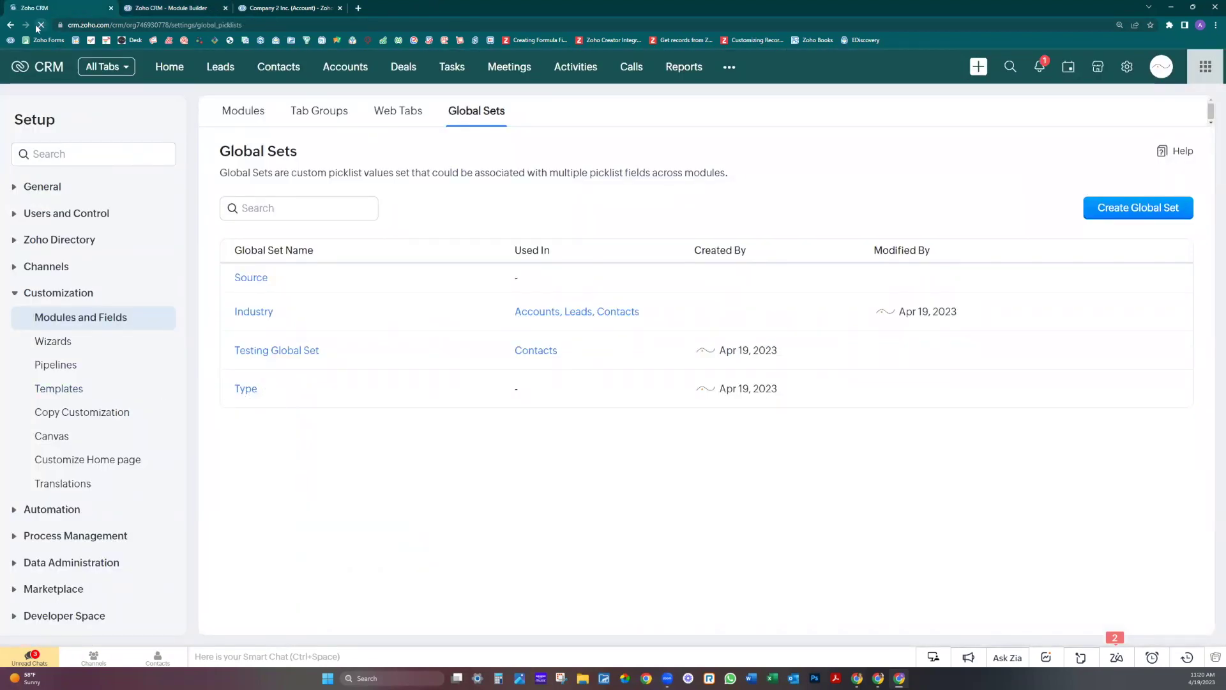